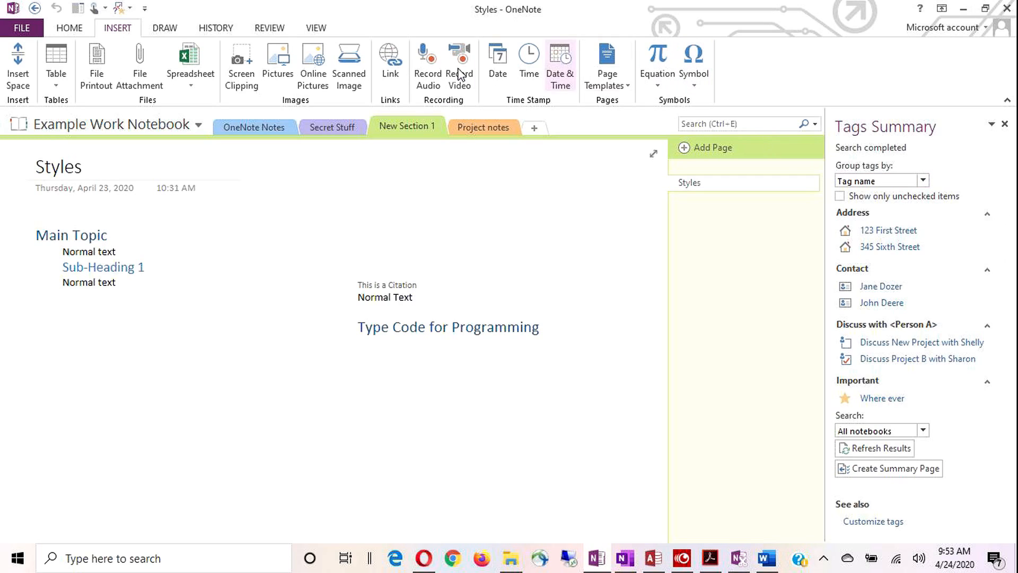
Hide and redisplay the tags summary with Find Tags, and open the Project notes section
click(70, 28)
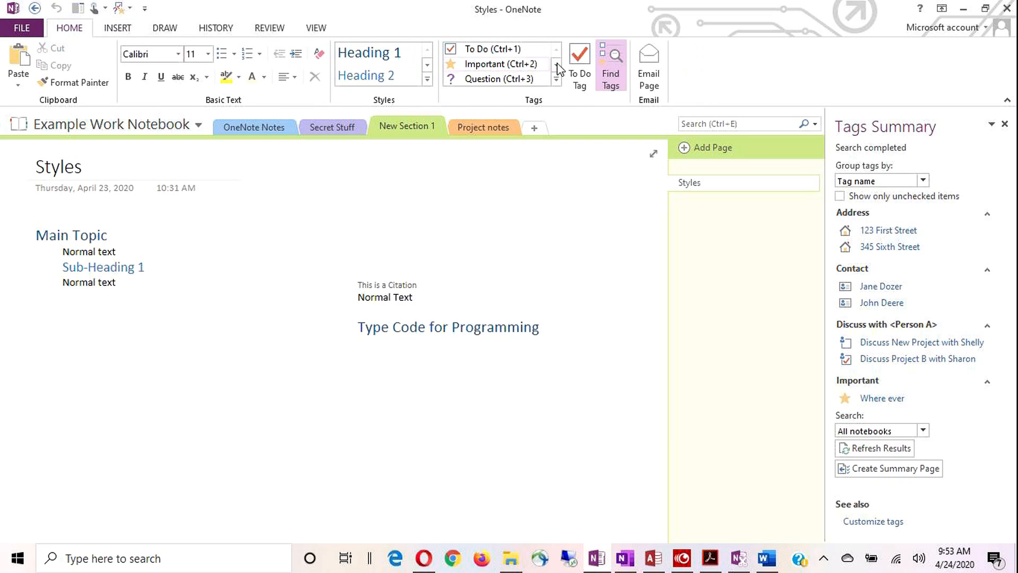
click(611, 79)
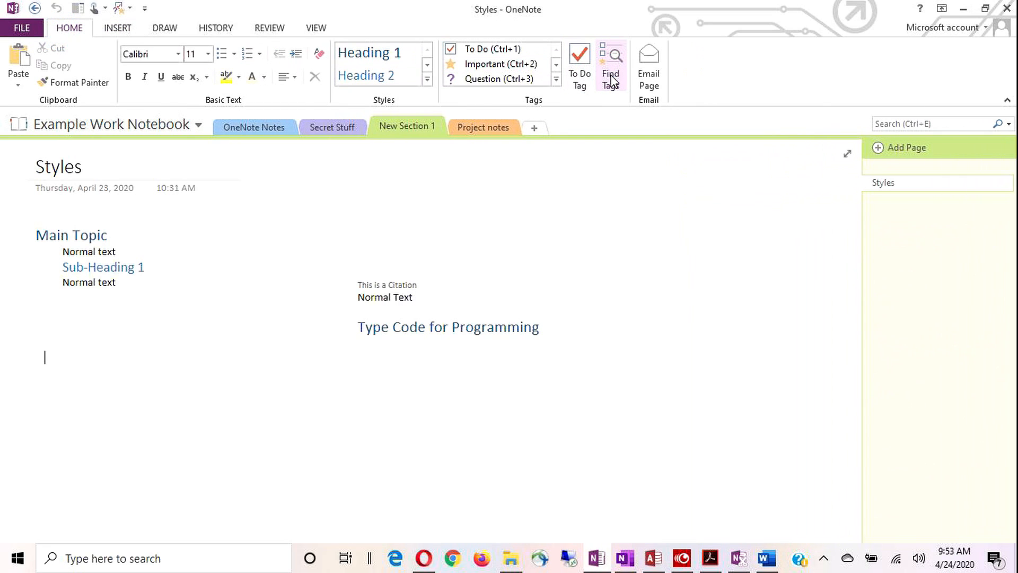
click(612, 77)
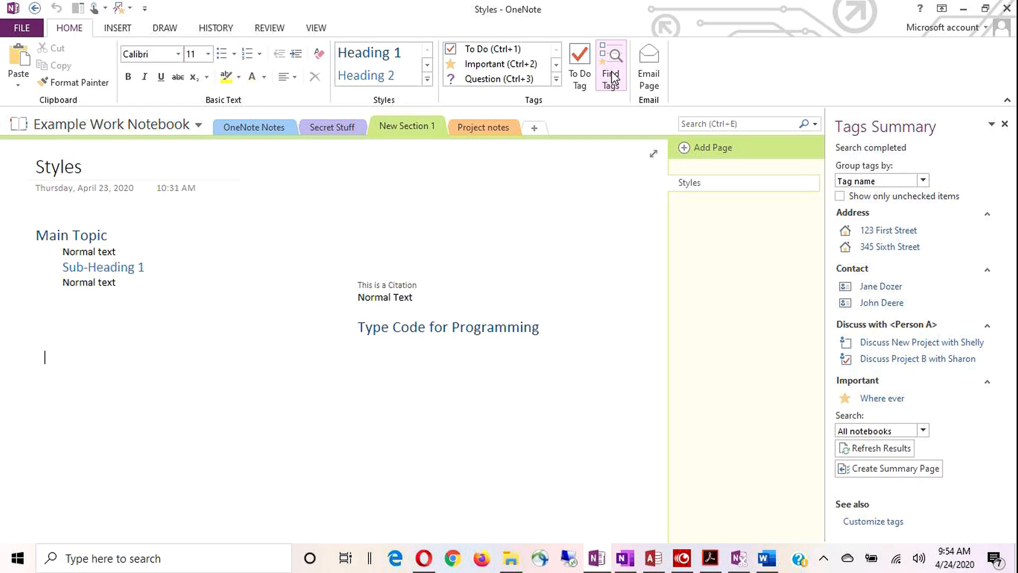
click(478, 132)
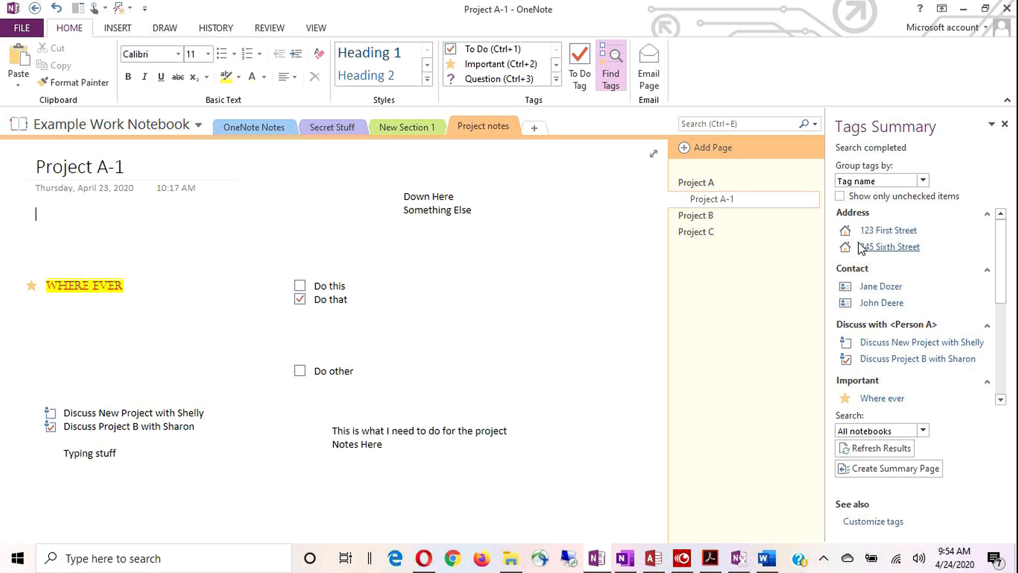
Close the Example Work Notebook and refresh the tags summary results
right_click(158, 133)
click(198, 305)
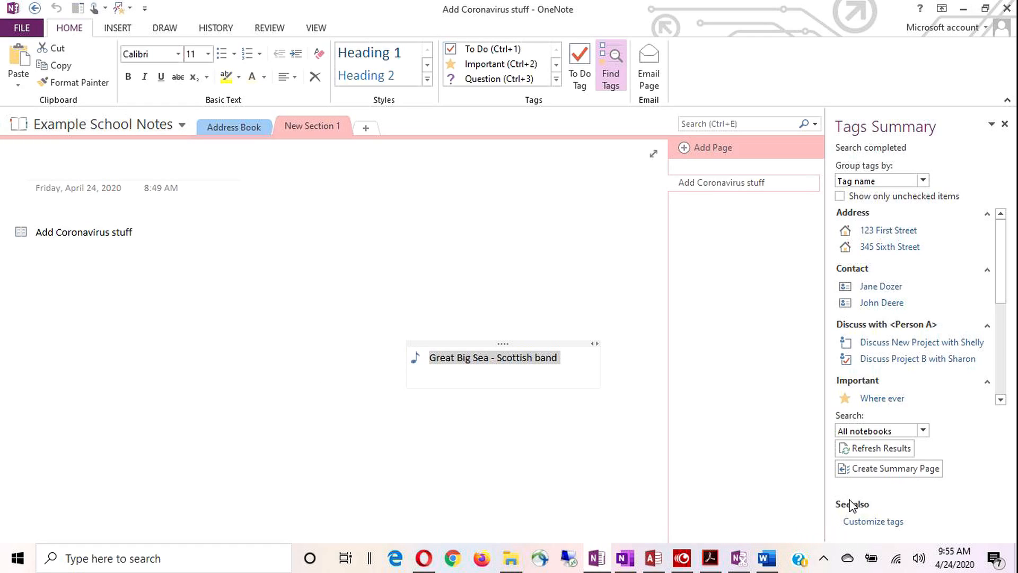
click(857, 450)
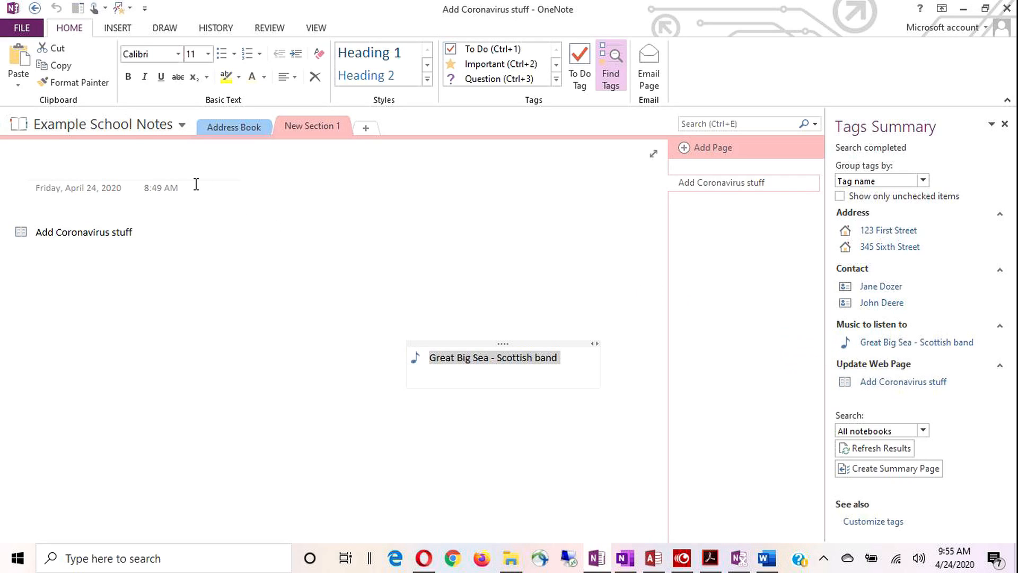
Reopen the Example Work Notebook from the recent notebooks and refresh the tags summary results
click(126, 127)
click(80, 242)
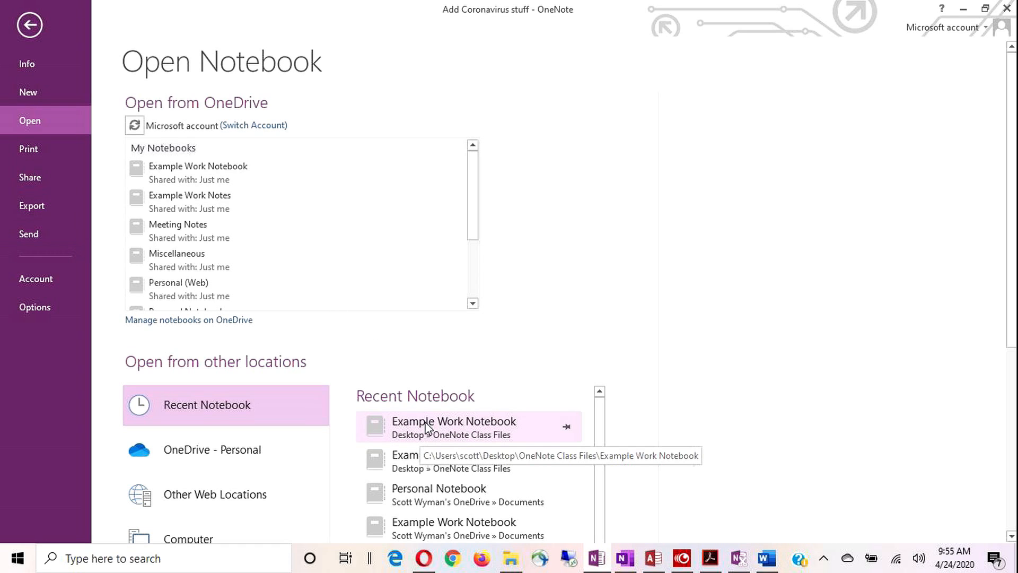
click(456, 422)
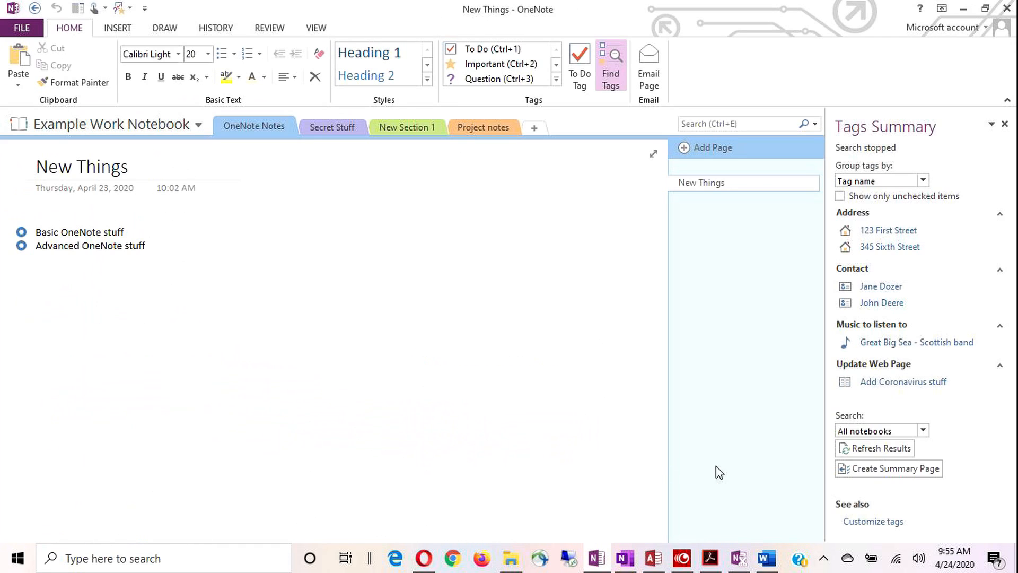
click(862, 451)
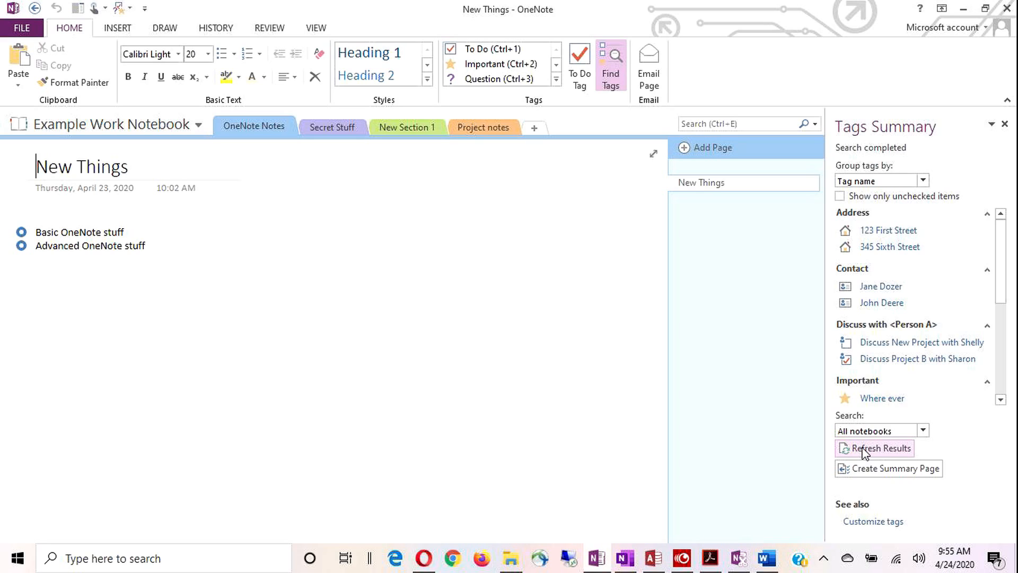
Review the tag groups in the summary and jump to the "Basic OneNote stuff" note
scroll(891, 345, down, 4)
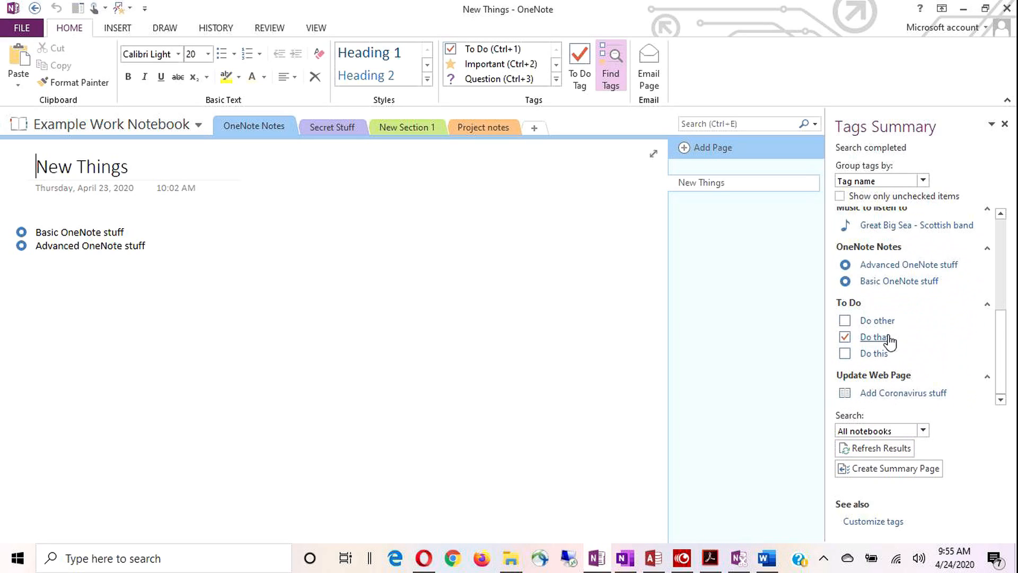
scroll(882, 353, up, 3)
scroll(882, 350, down, 3)
click(881, 286)
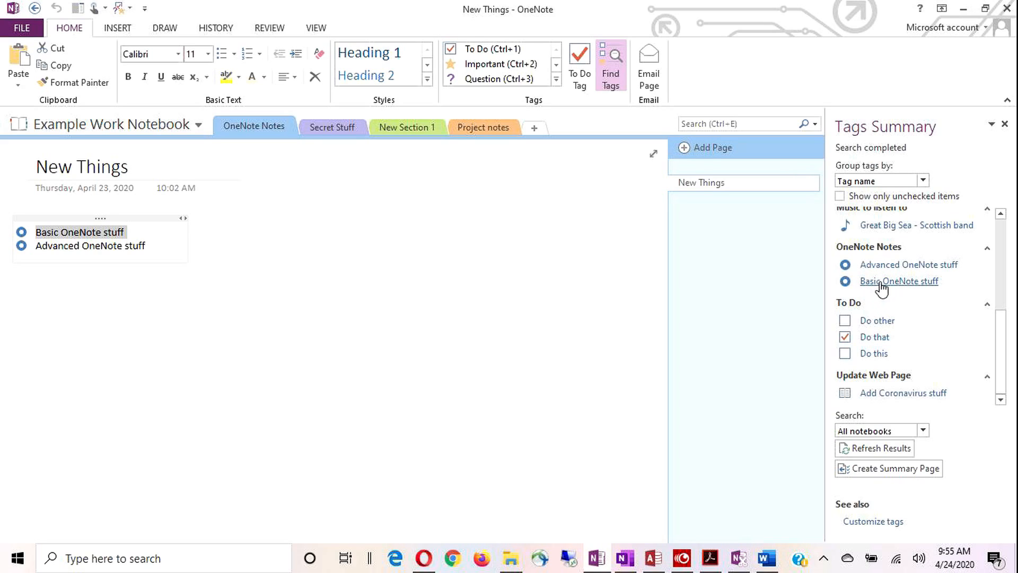
Open the Personal Notebook from the recent notebooks so its tags can be searched too
right_click(166, 130)
click(136, 126)
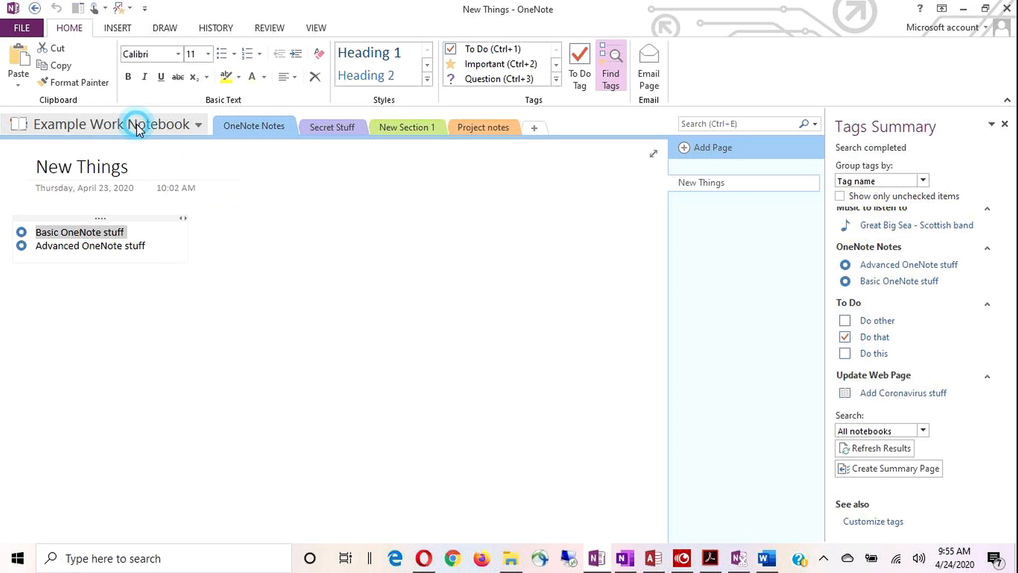
click(137, 126)
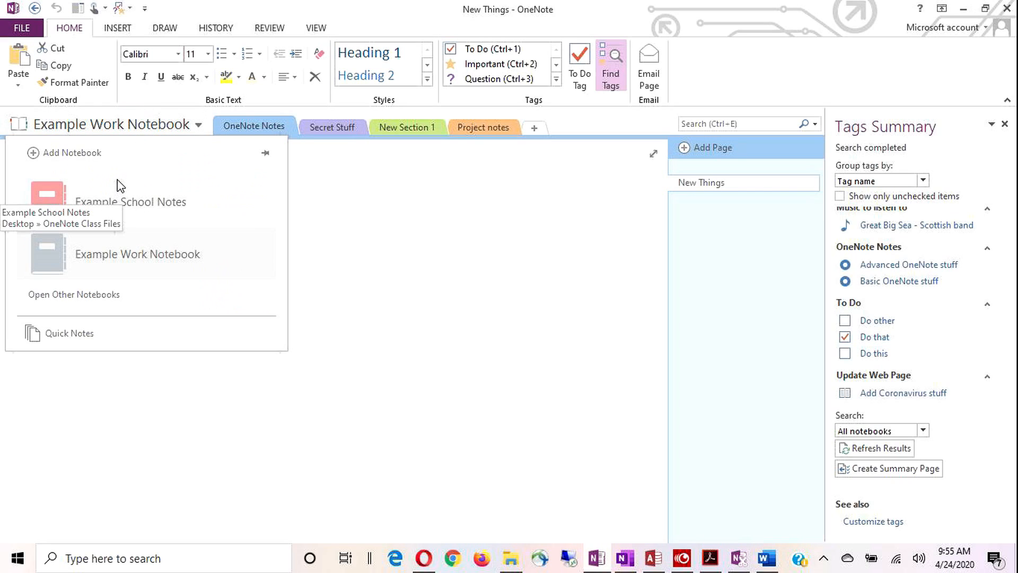
click(73, 294)
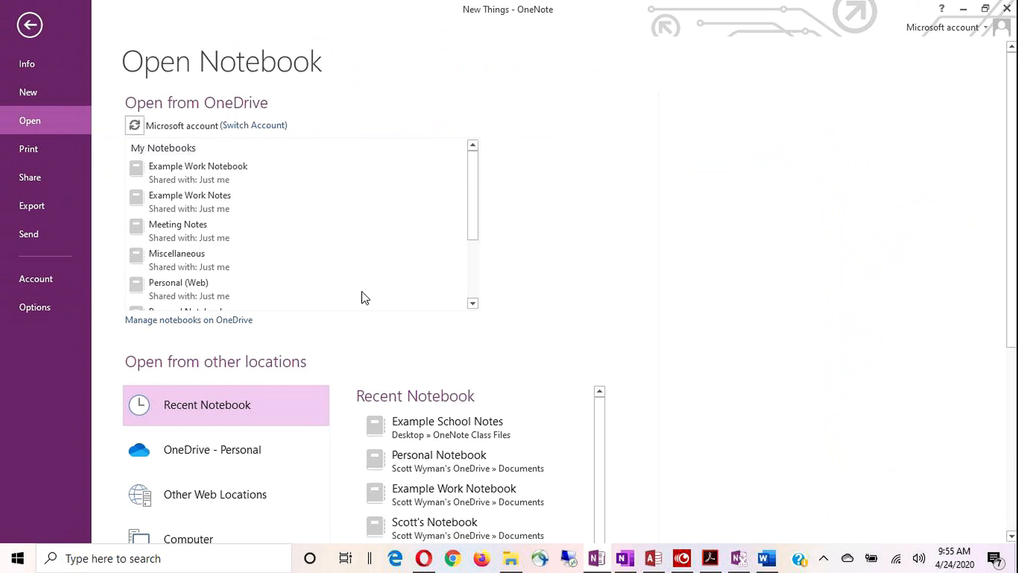
click(431, 458)
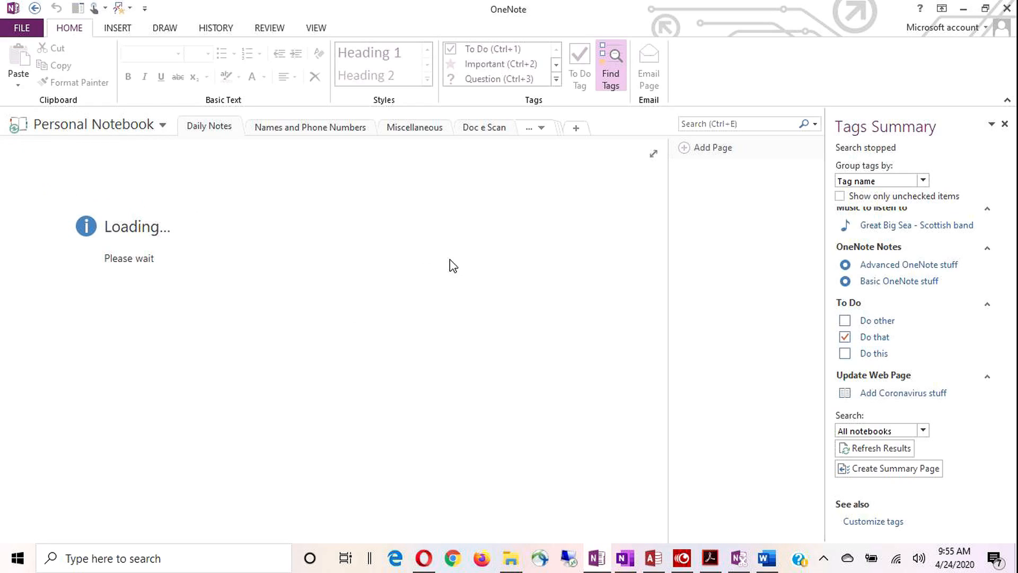
click(541, 128)
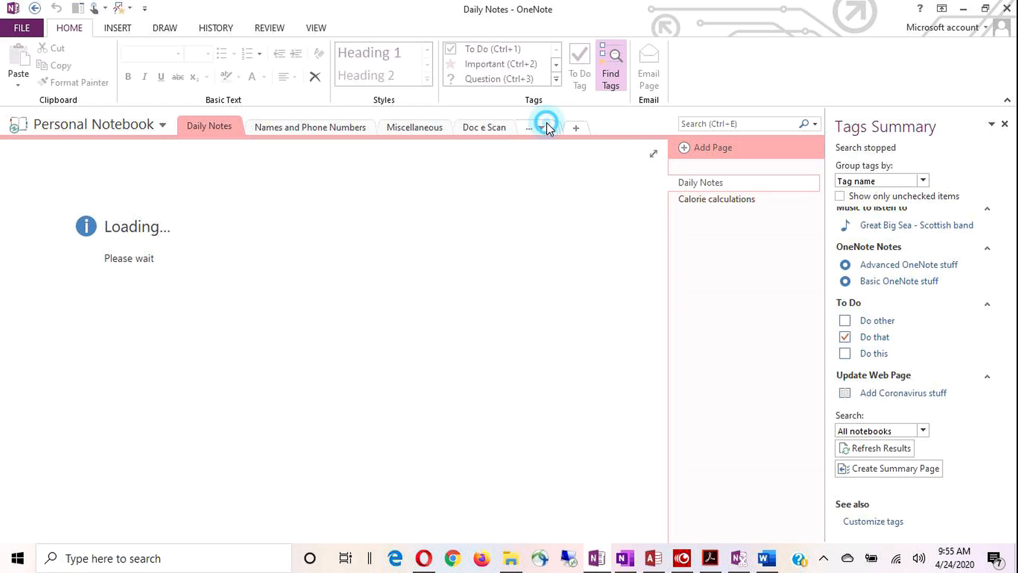
click(395, 198)
Switch to the Example School Notes notebook and refresh the tags summary results
click(118, 126)
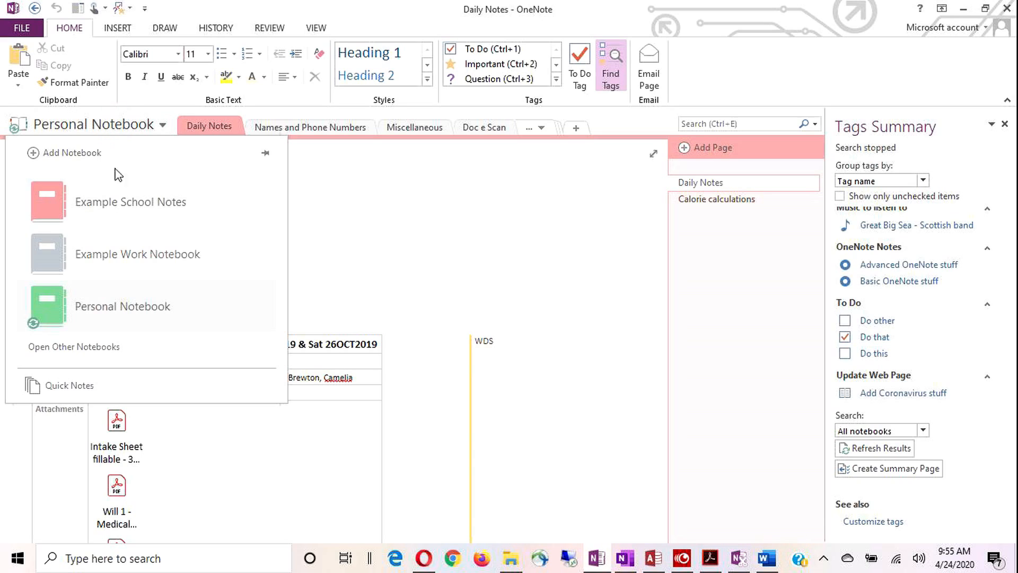
click(85, 215)
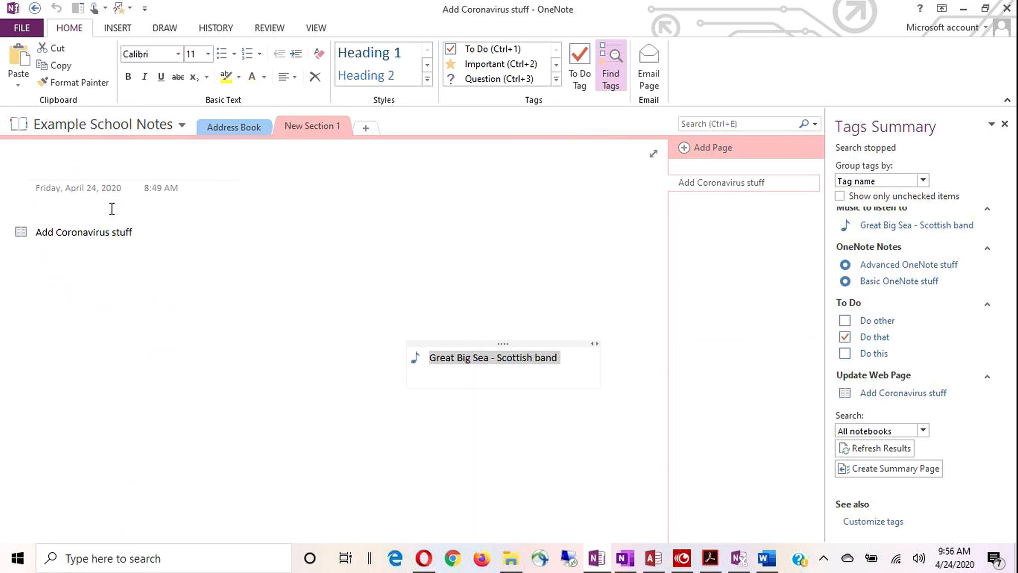
click(870, 451)
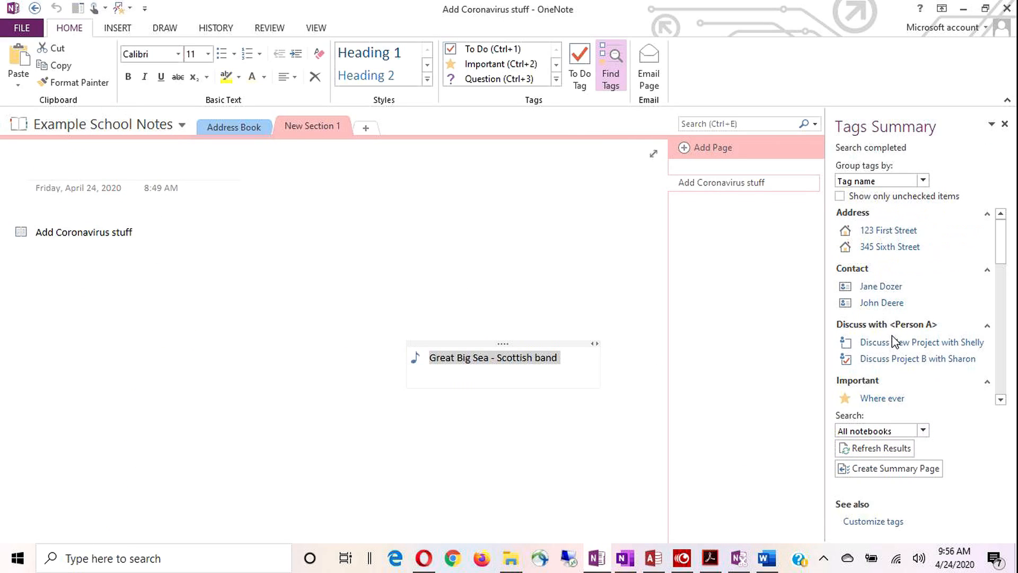
Find the "Where ever" item tagged Important in the summary and jump to its note
scroll(892, 295, down, 1)
scroll(894, 297, down, 2)
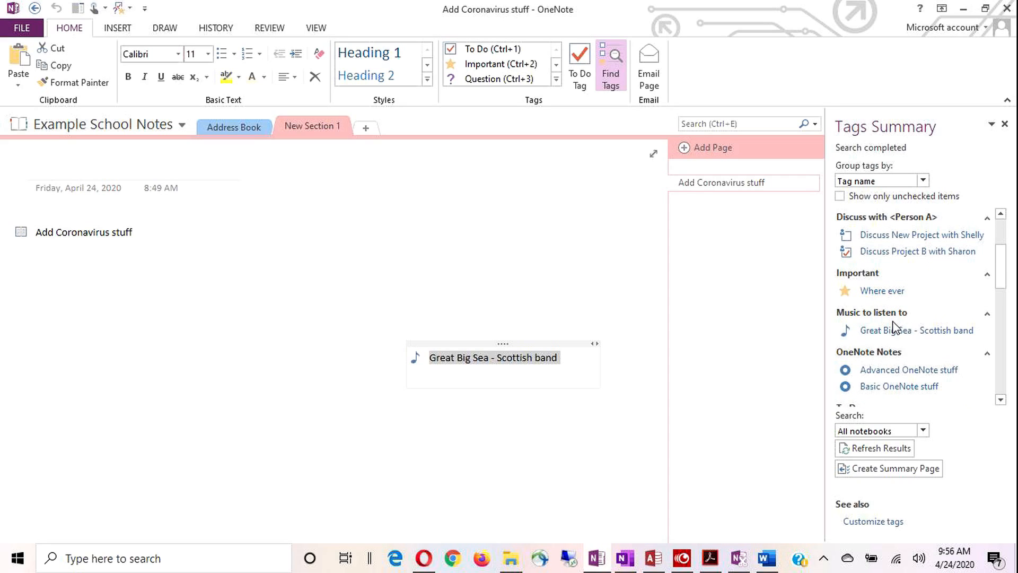
click(881, 292)
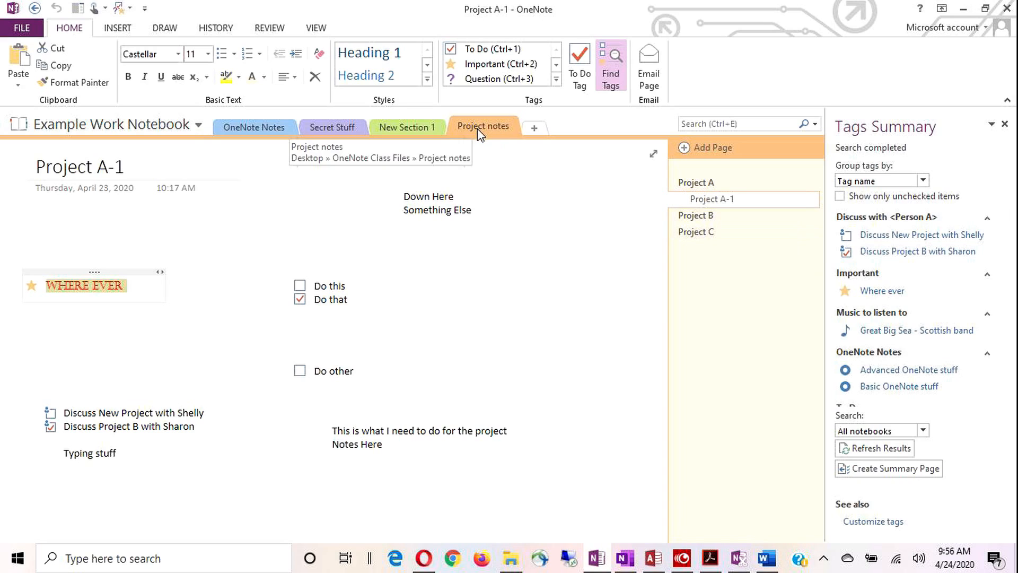
Return to the Example School Notes notebook and rerun the tag search across all notebooks
click(133, 128)
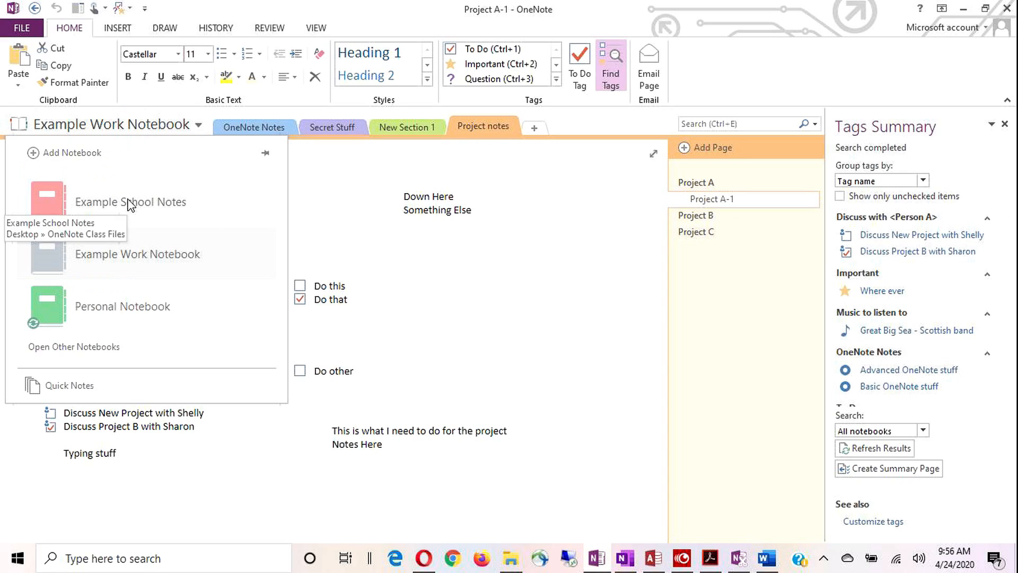
click(130, 209)
click(896, 448)
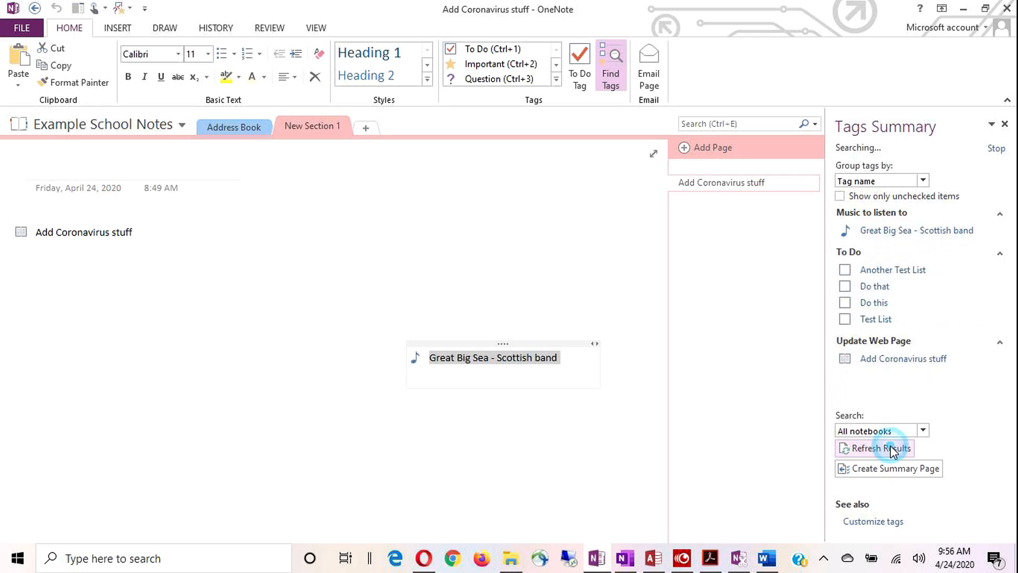
Examine the tagged items gathered from all open notebooks in the summary, especially the To Do and Question groups
scroll(898, 371, down, 5)
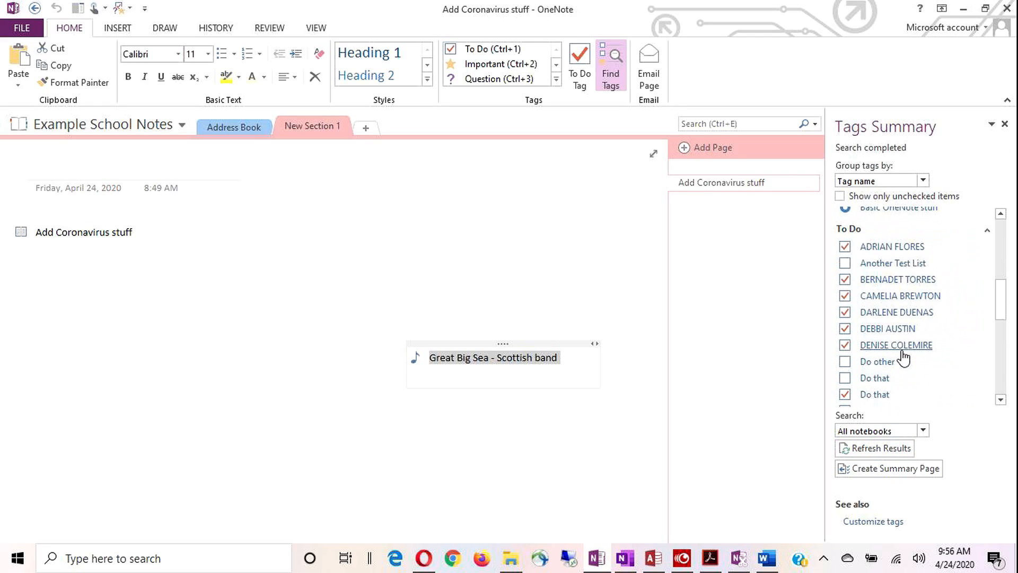
scroll(896, 286, down, 4)
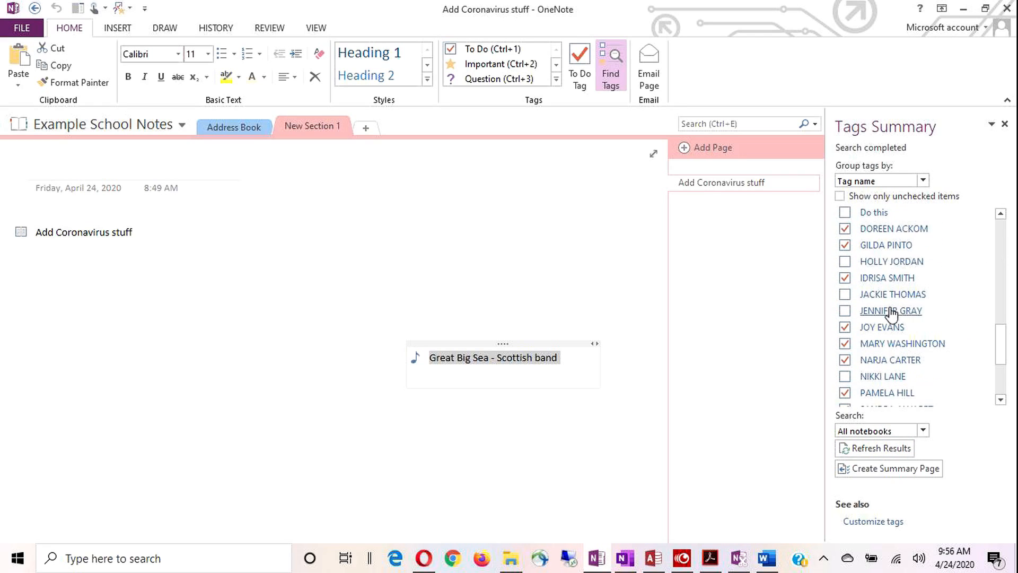
scroll(898, 319, up, 2)
scroll(875, 273, down, 5)
scroll(897, 291, up, 8)
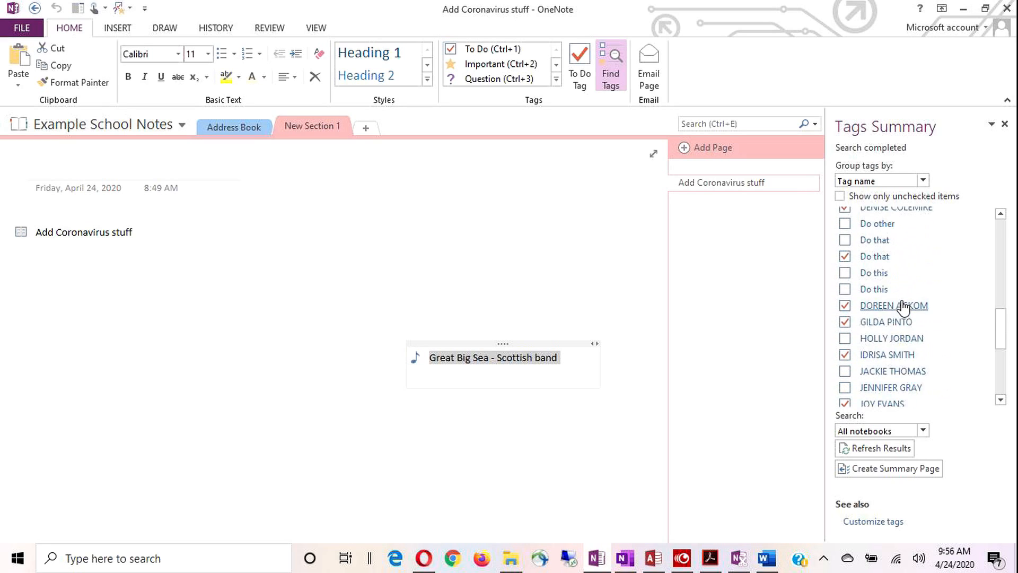
scroll(903, 307, up, 3)
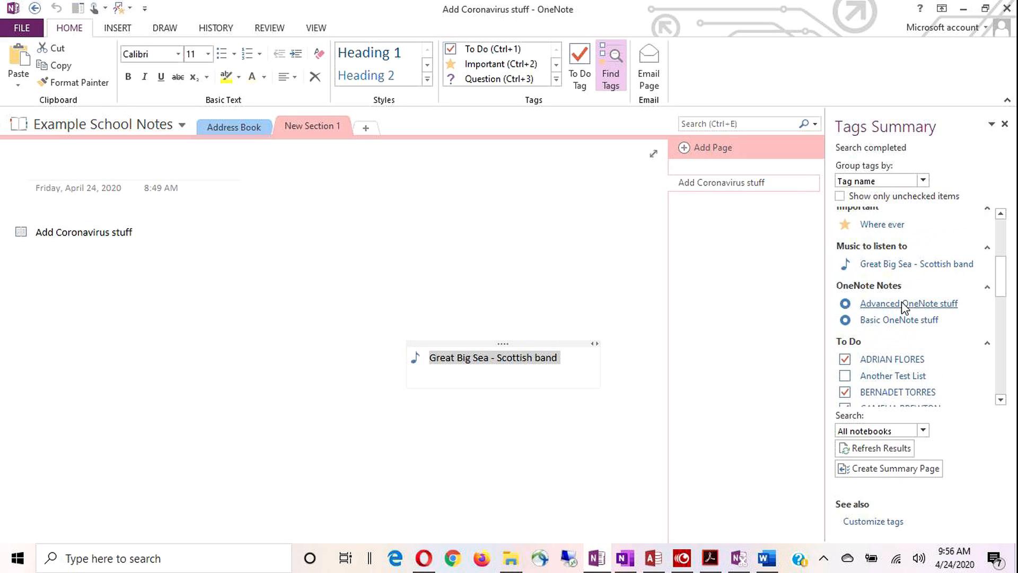
scroll(905, 307, up, 5)
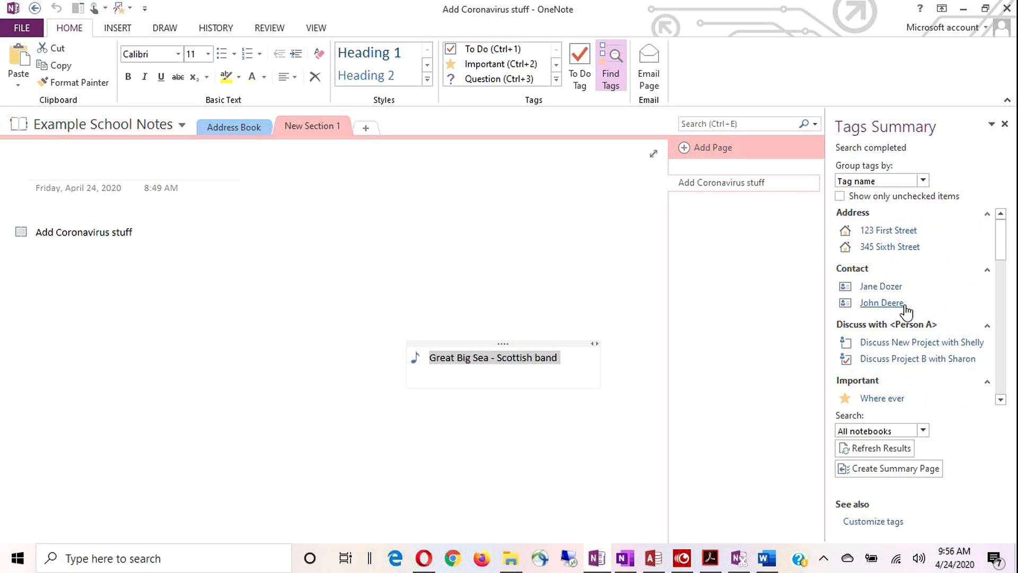
scroll(906, 310, down, 5)
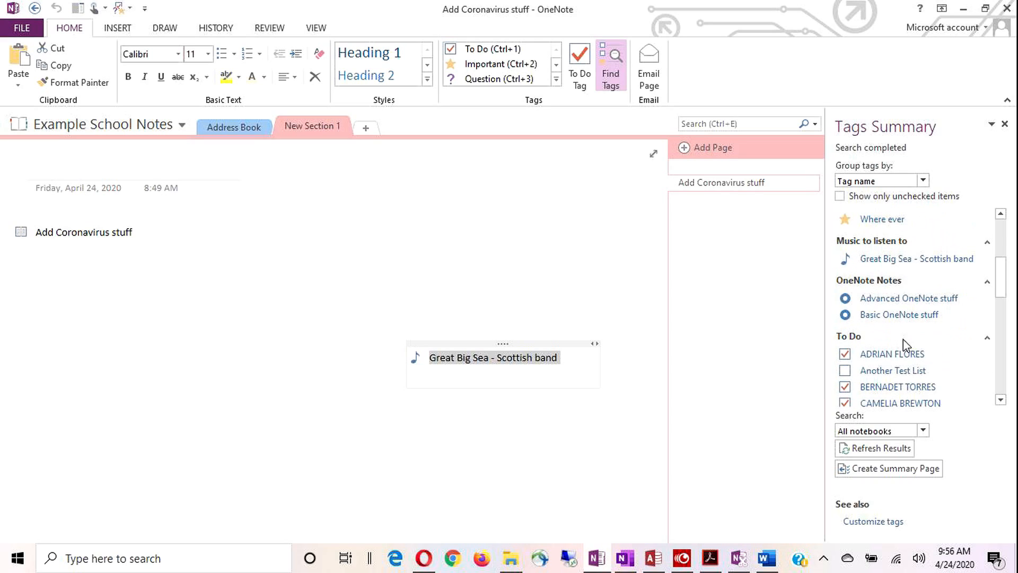
scroll(908, 339, down, 3)
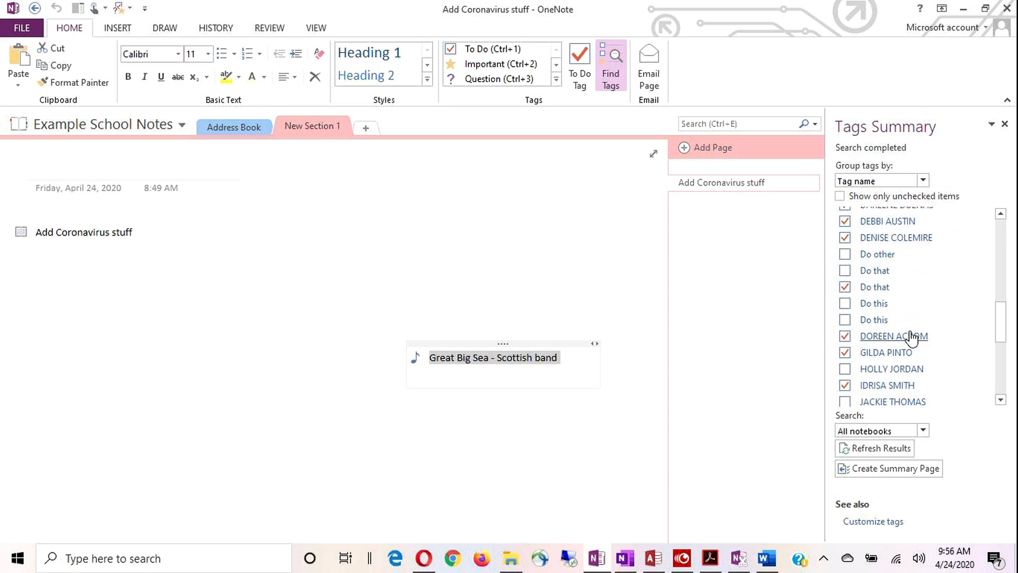
scroll(913, 320, up, 3)
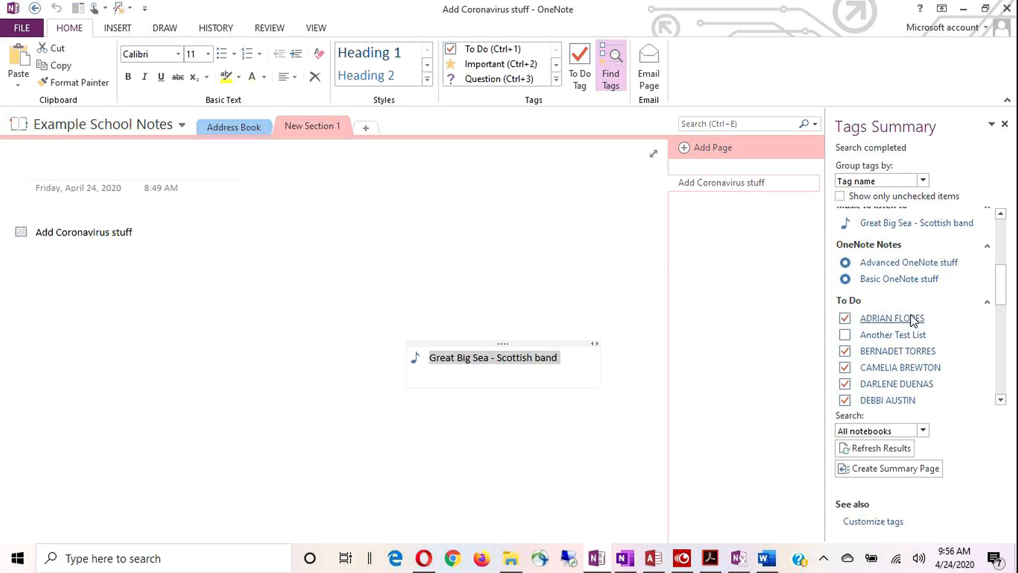
scroll(900, 319, up, 1)
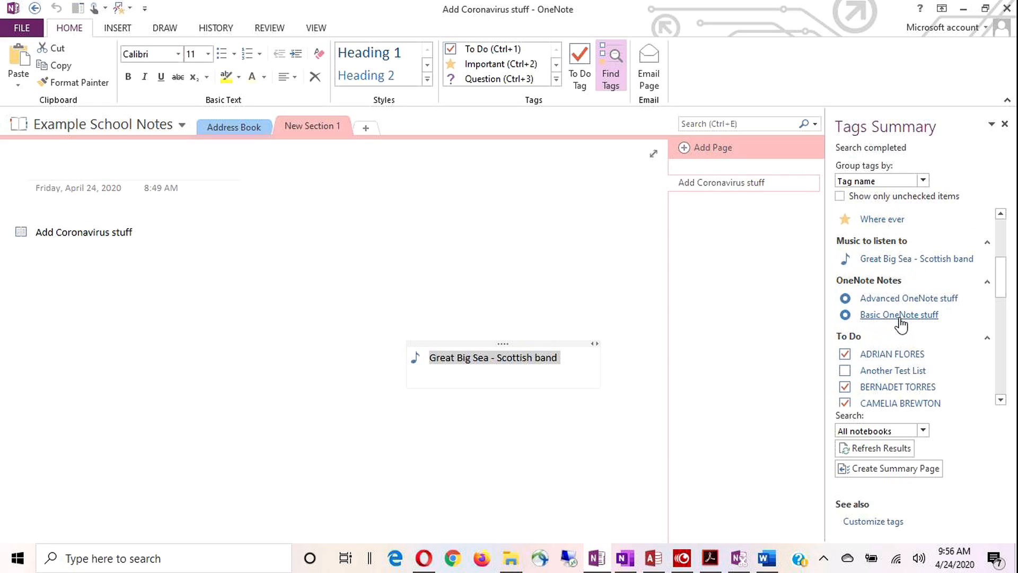
scroll(898, 321, up, 5)
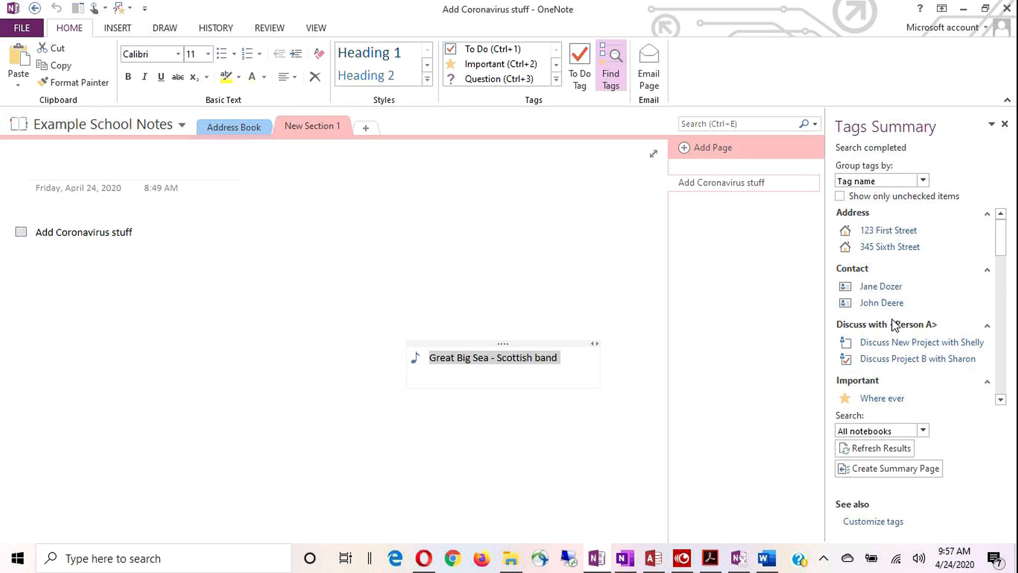
scroll(896, 319, down, 2)
scroll(901, 317, down, 8)
scroll(904, 316, up, 1)
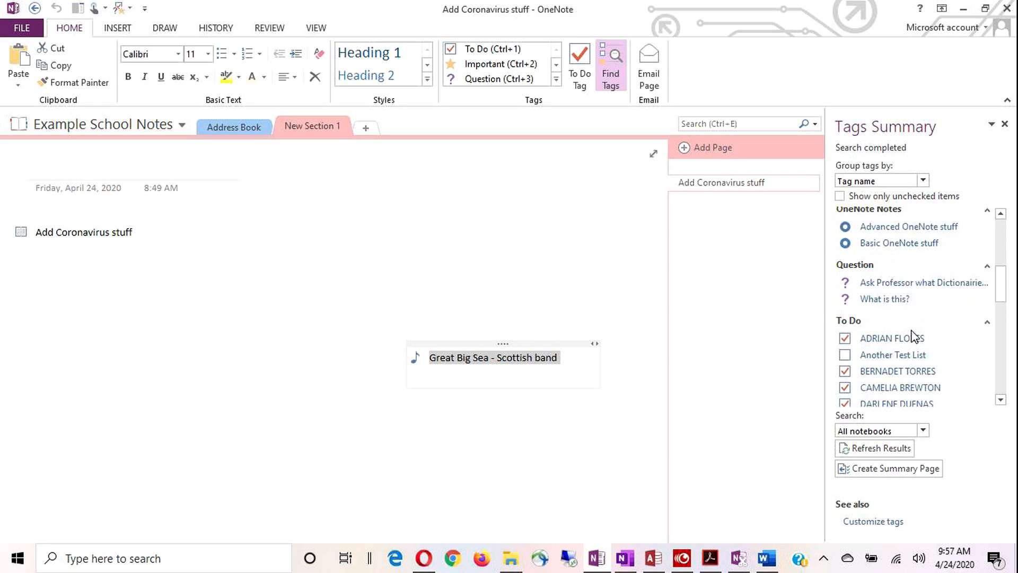
scroll(906, 315, down, 3)
scroll(908, 297, up, 4)
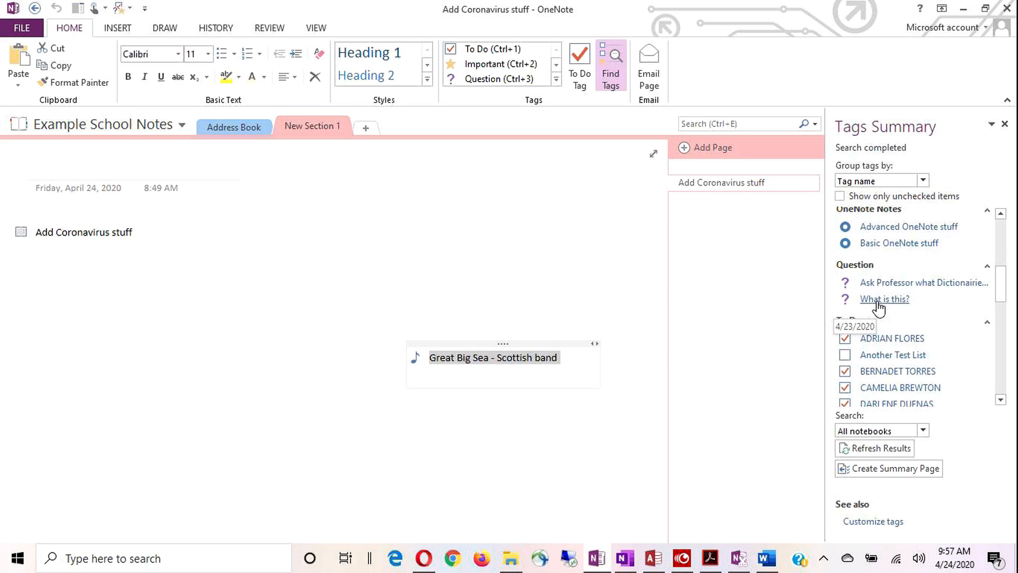
Jump from the tags summary to the "What is this?" question note, and return to the Personal Notebook's Daily Notes section
click(878, 302)
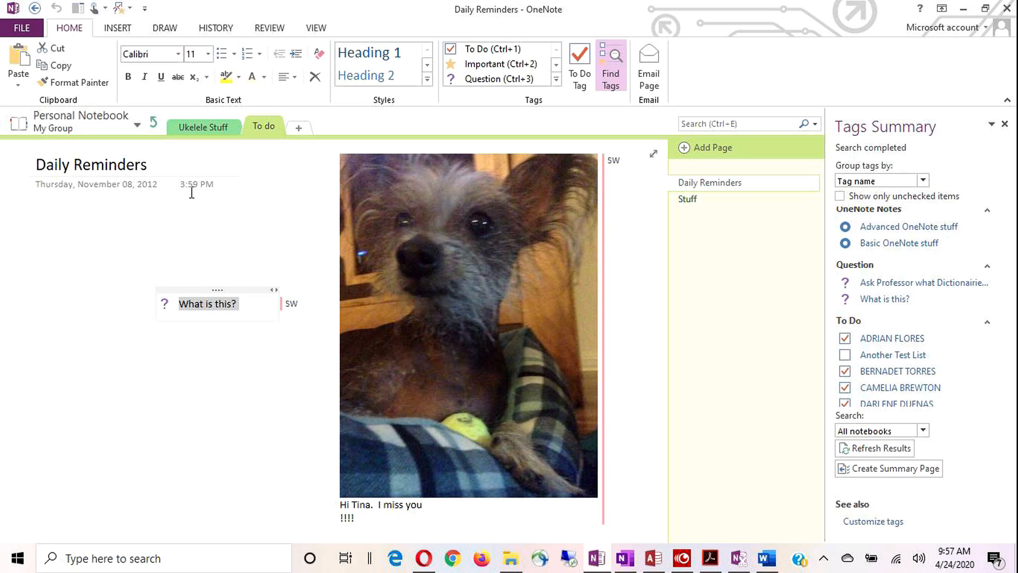
click(154, 123)
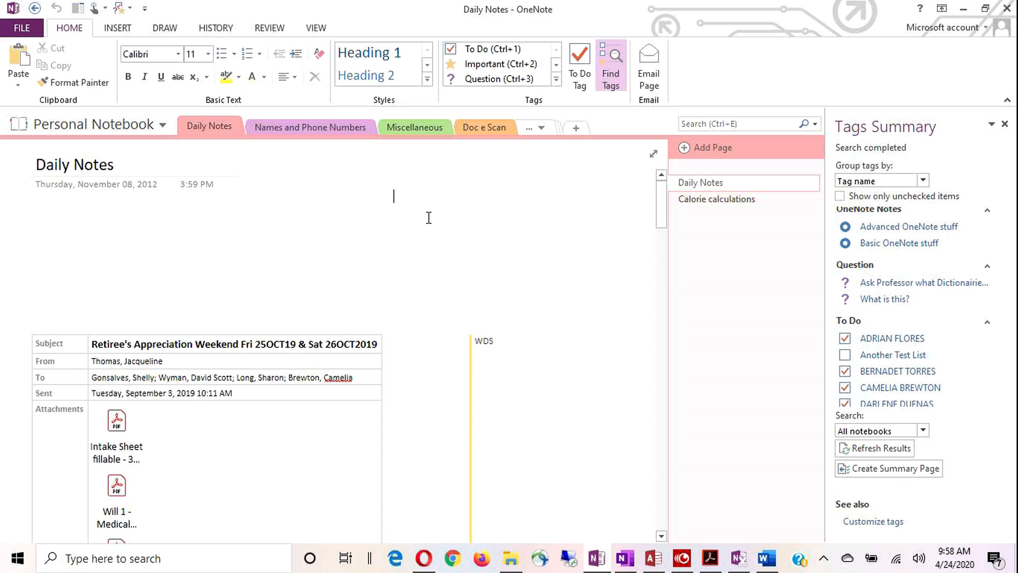
Hide the tags summary and close the Personal Notebook
click(611, 75)
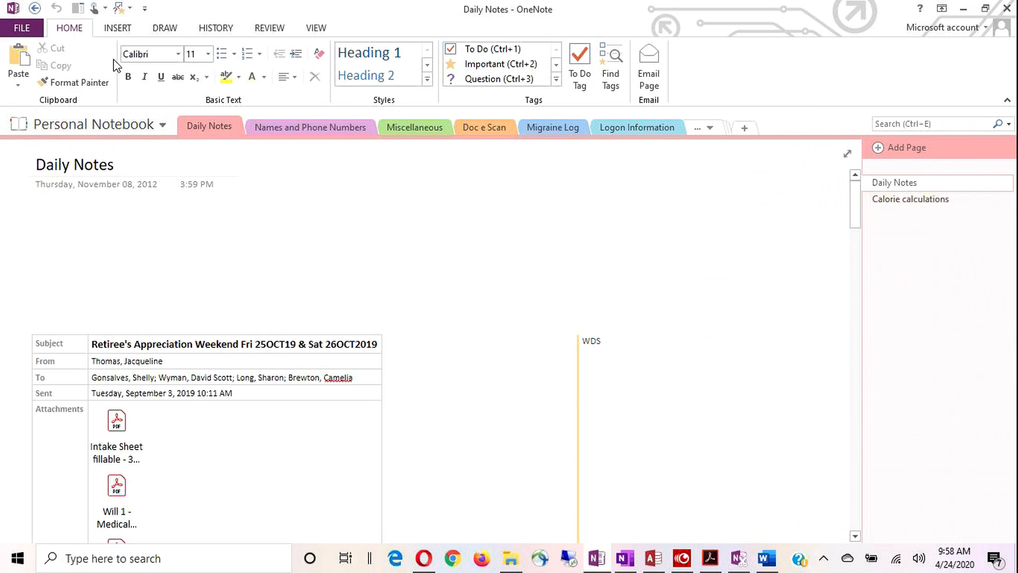
click(119, 29)
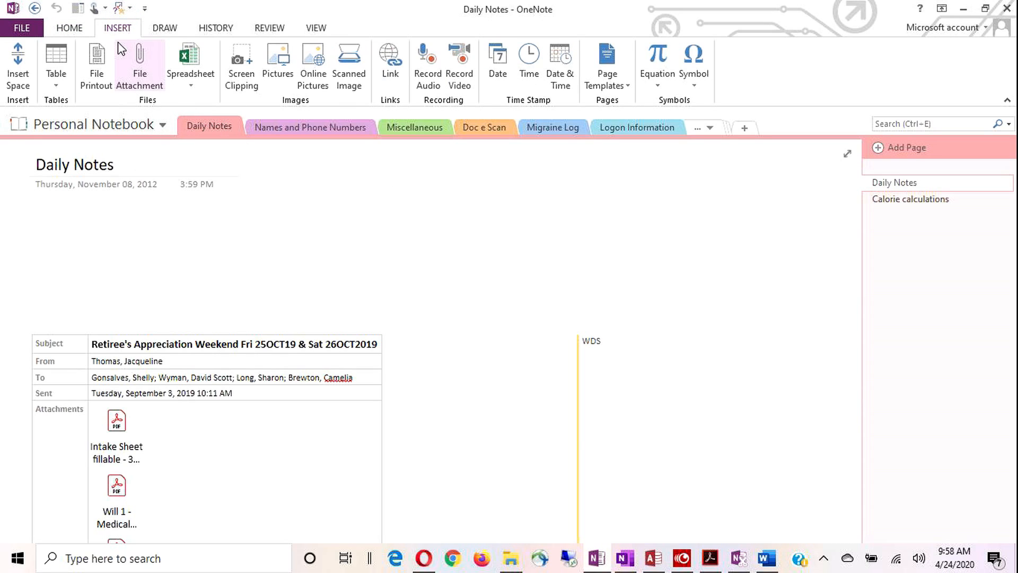
right_click(102, 128)
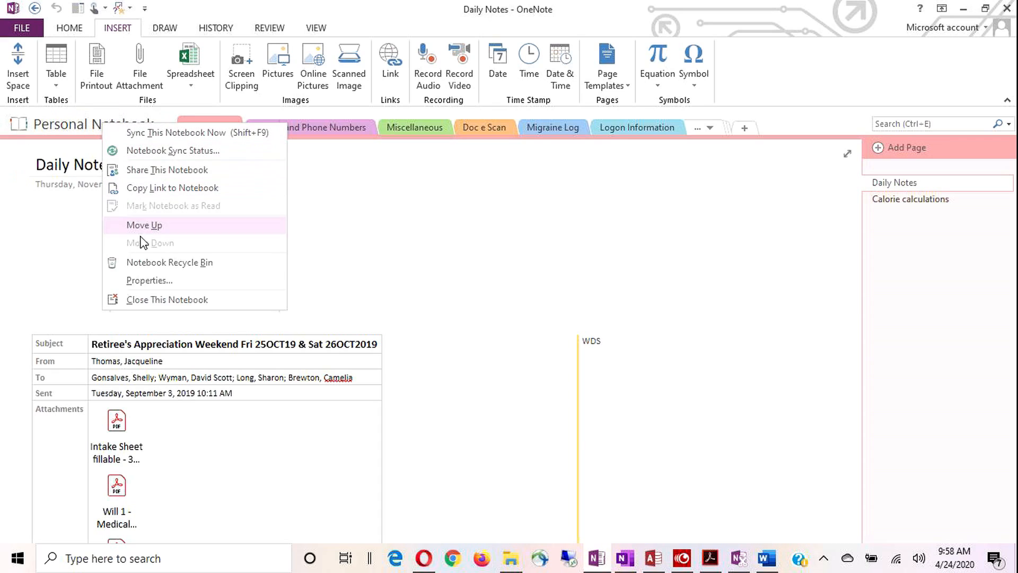
click(147, 300)
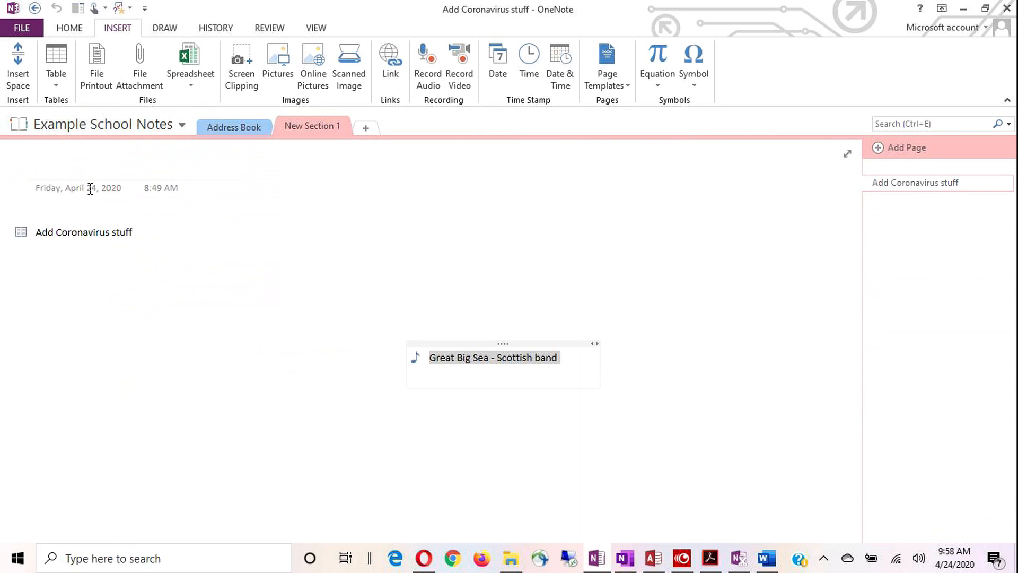
View the Address Book section of Example School Notes, and switch to the Example Work Notebook
click(109, 125)
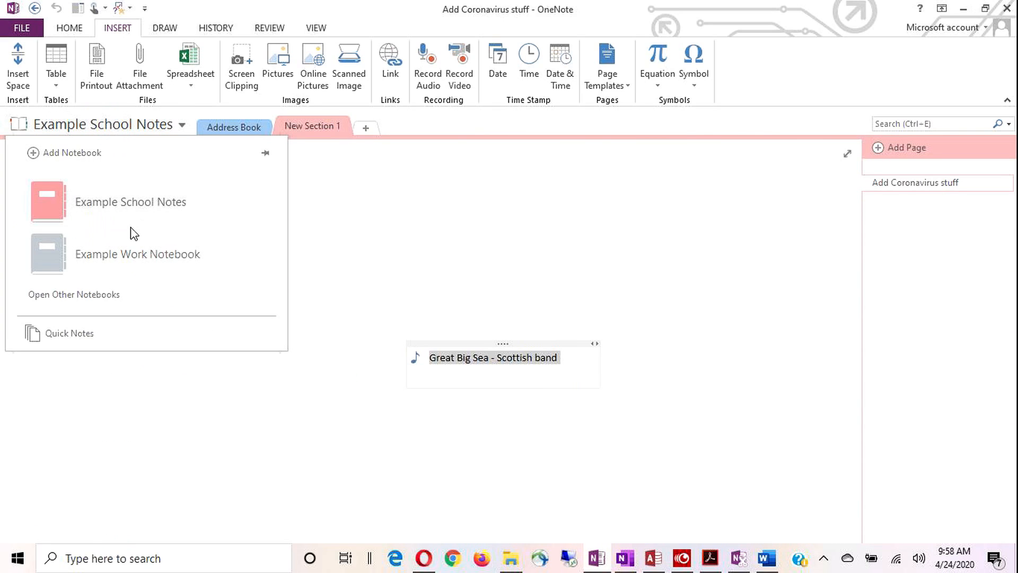
click(471, 226)
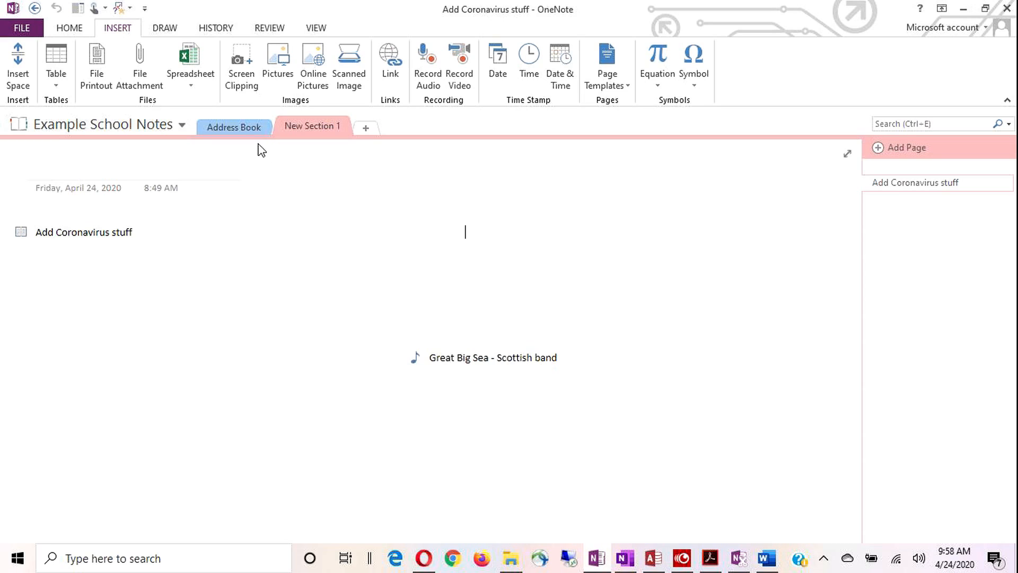
click(243, 131)
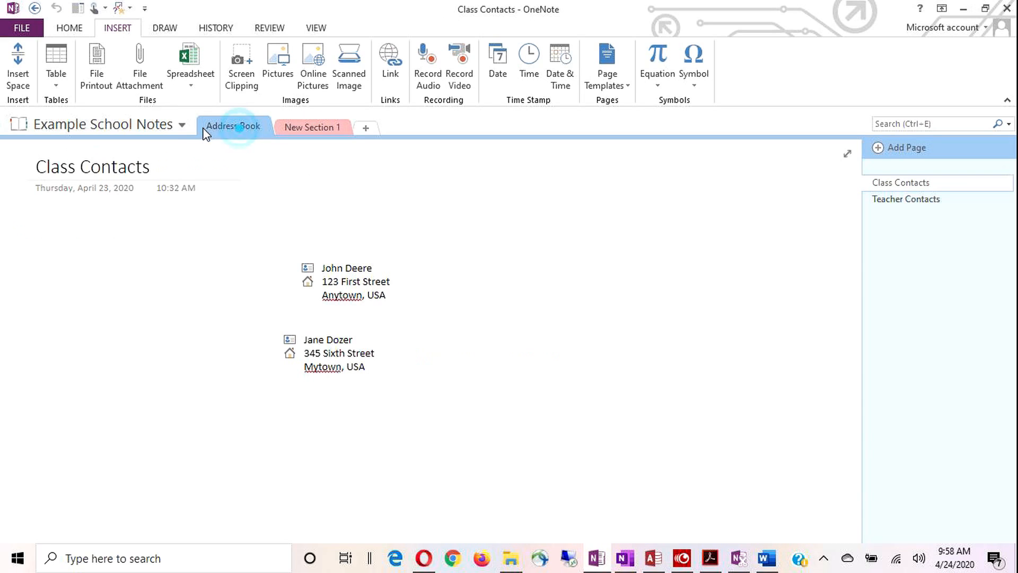
click(161, 128)
click(126, 262)
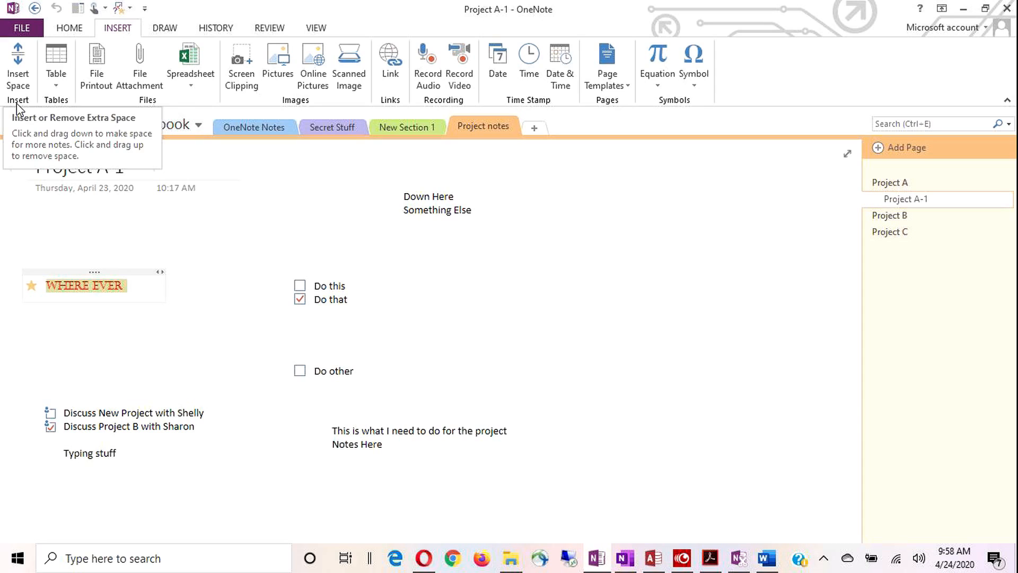
Insert extra vertical space above the "Do other" item on the Project A-1 page
click(15, 75)
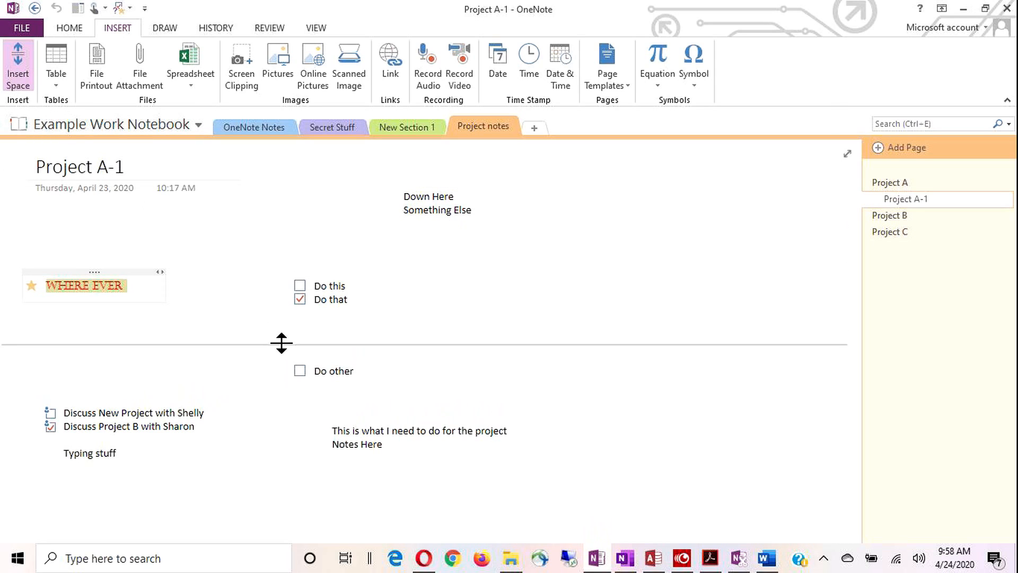
drag(373, 270, 373, 283)
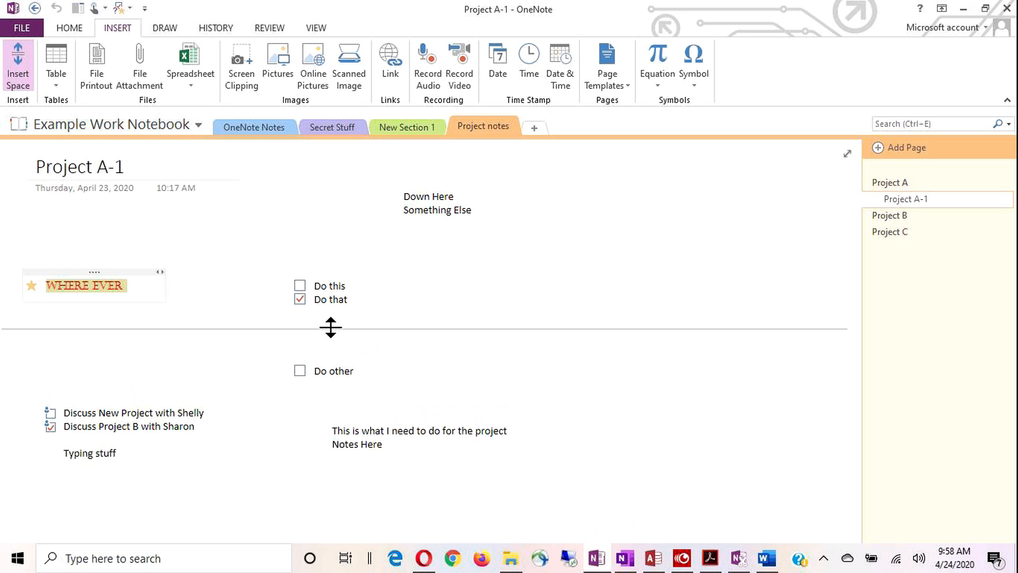
drag(332, 350, 339, 383)
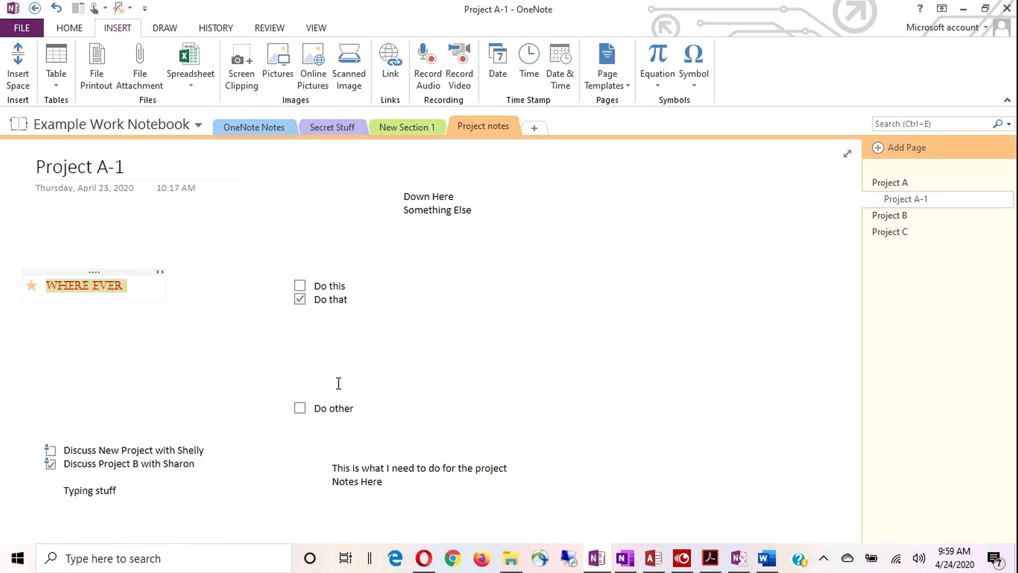
Try inserting vertical space between the "Do this" and "Do that" items, and undo it
click(17, 70)
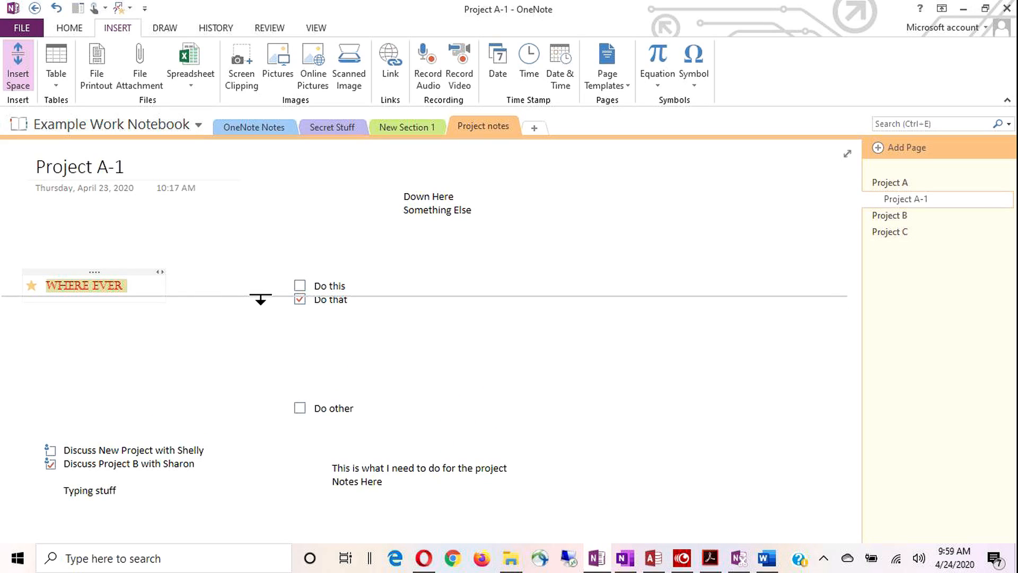
drag(260, 296, 264, 370)
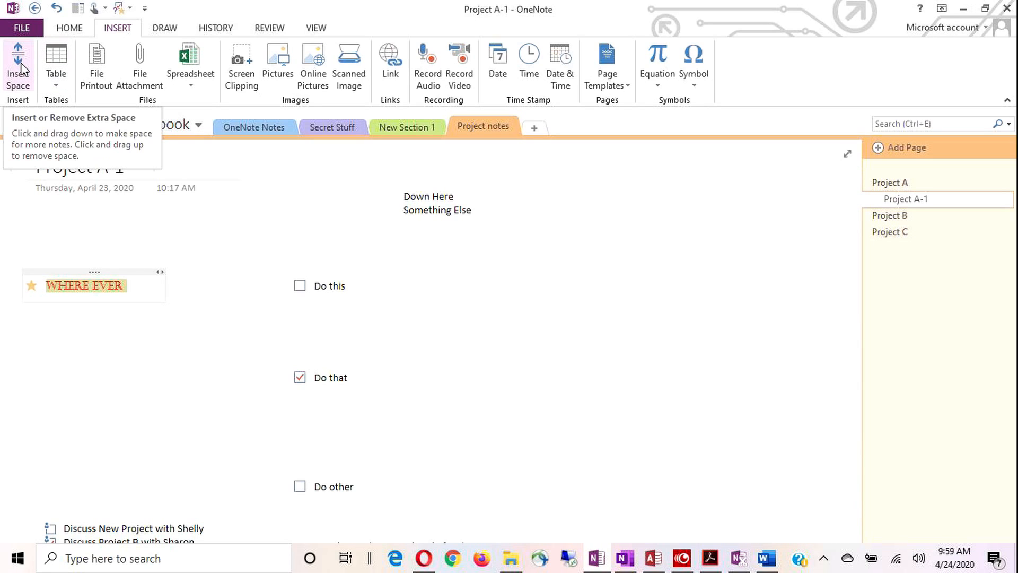
key(ctrl+z)
click(328, 298)
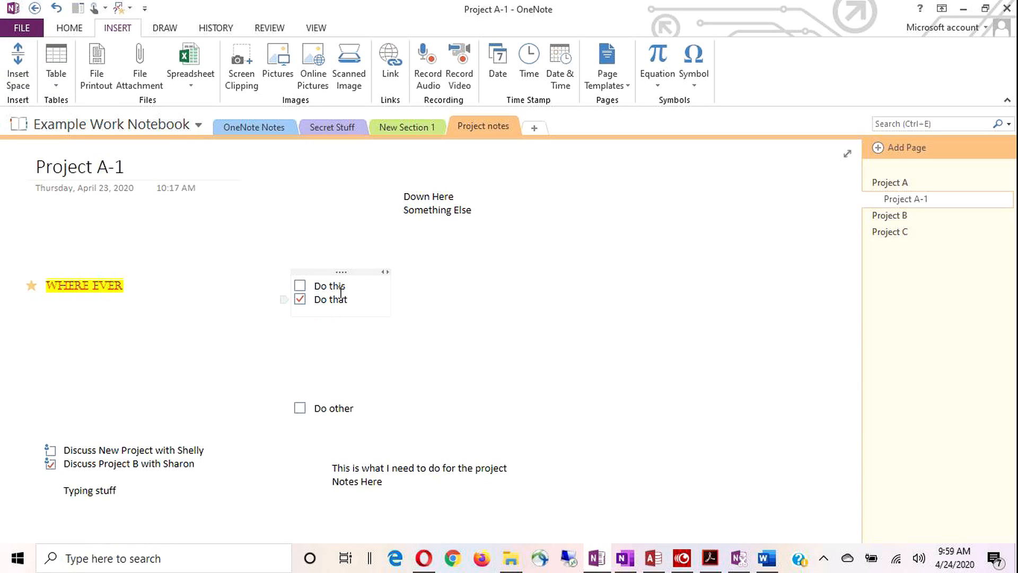
Insert vertical space between the "Do this" and "Do that" items, and remove most of it again
click(254, 347)
click(18, 63)
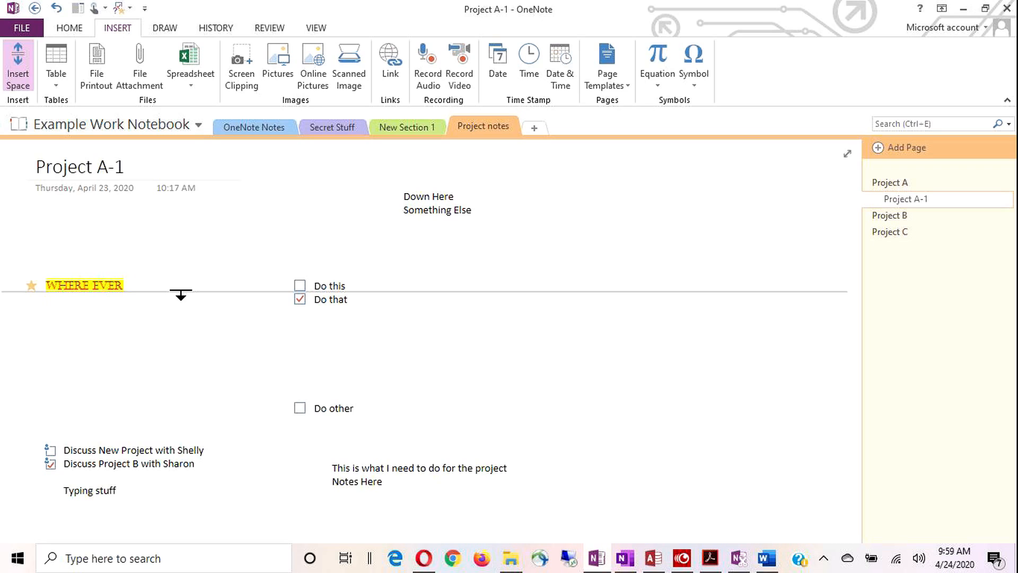
drag(180, 293, 194, 377)
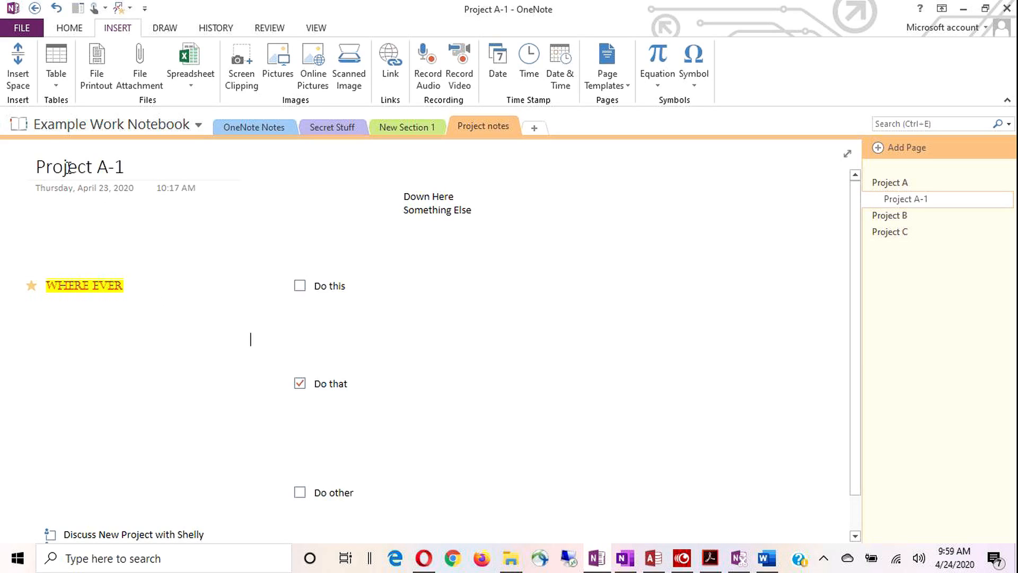
click(21, 69)
drag(150, 386, 143, 279)
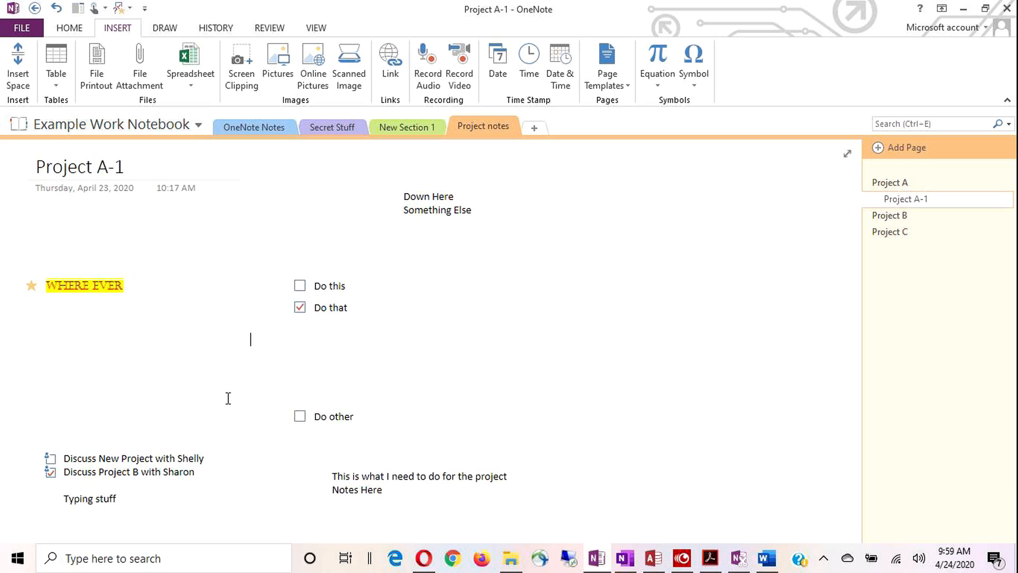
Insert wide horizontal space before all the notes on the page, and remove it by pulling the notes back toward the page's left margin
click(18, 63)
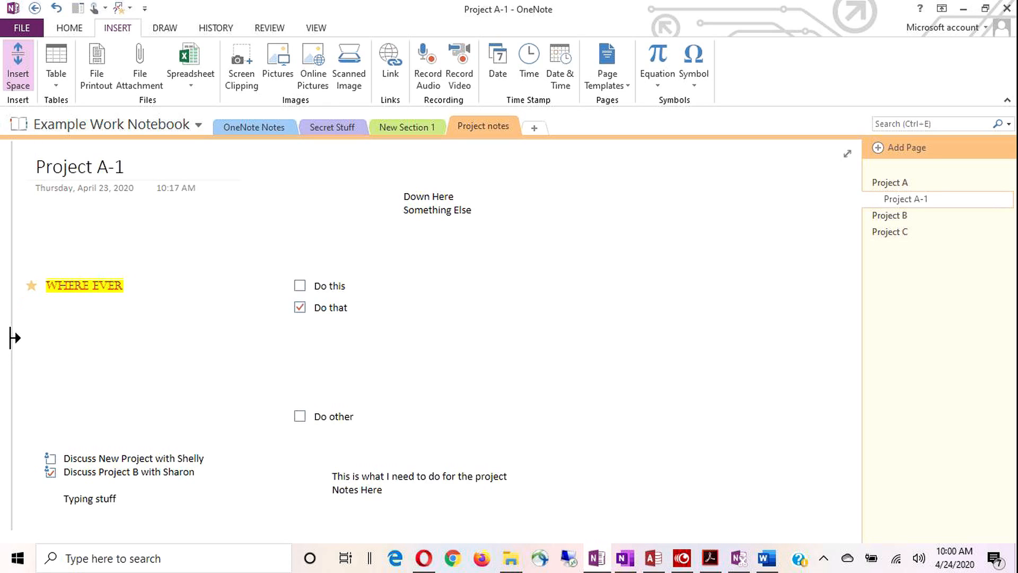
drag(16, 338, 421, 363)
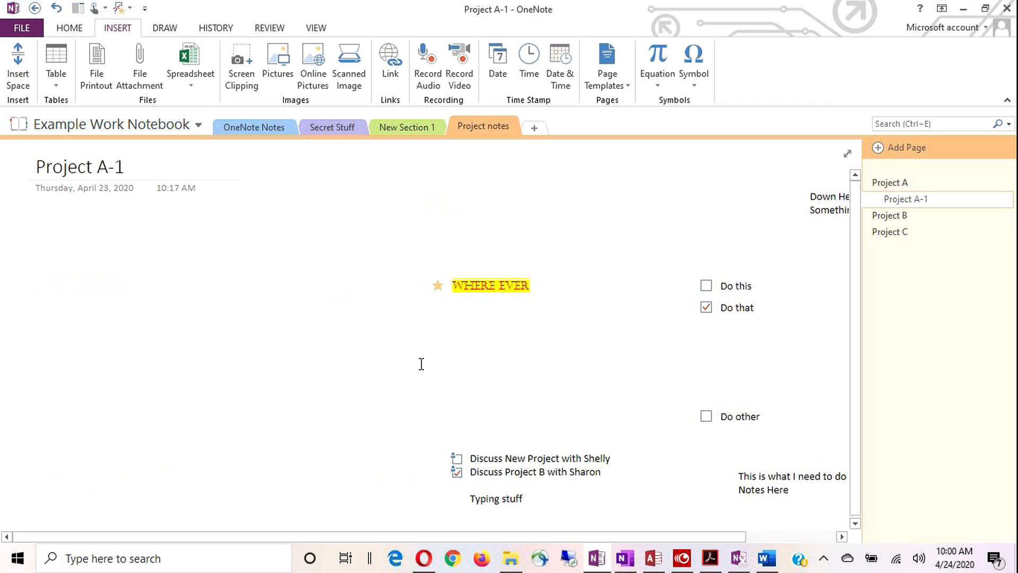
click(19, 68)
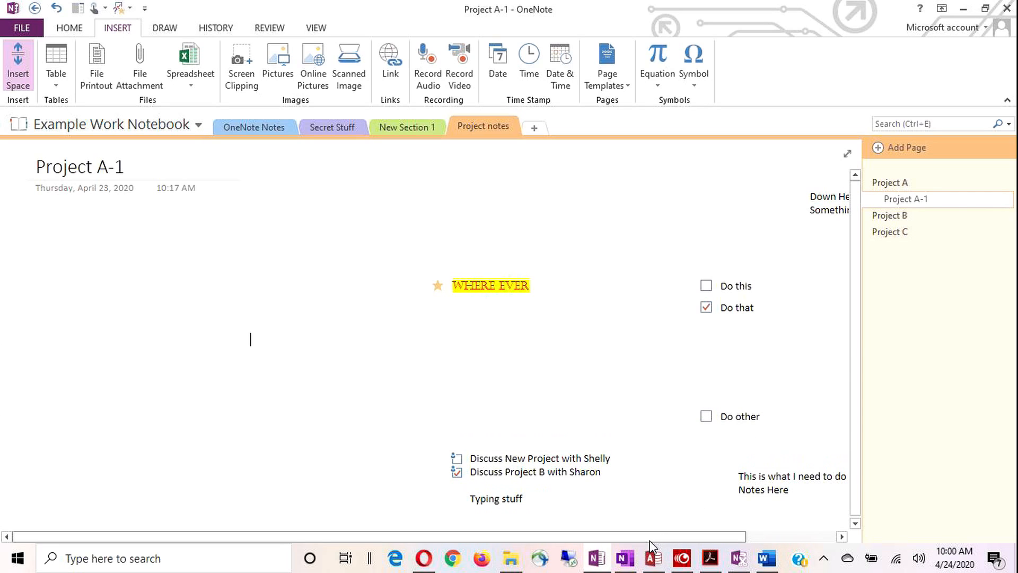
drag(630, 536, 720, 537)
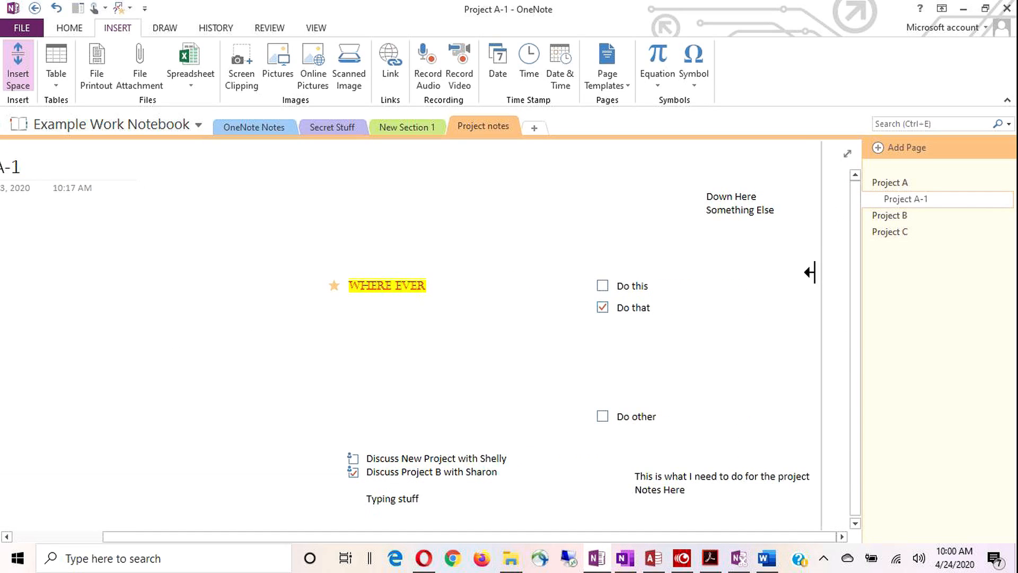
drag(824, 280, 441, 309)
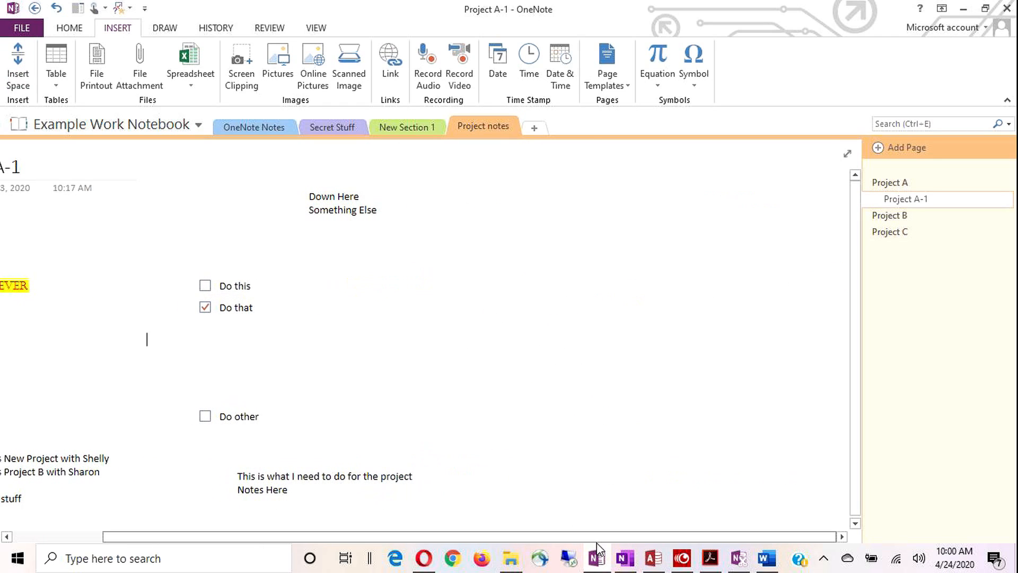
drag(597, 538, 382, 546)
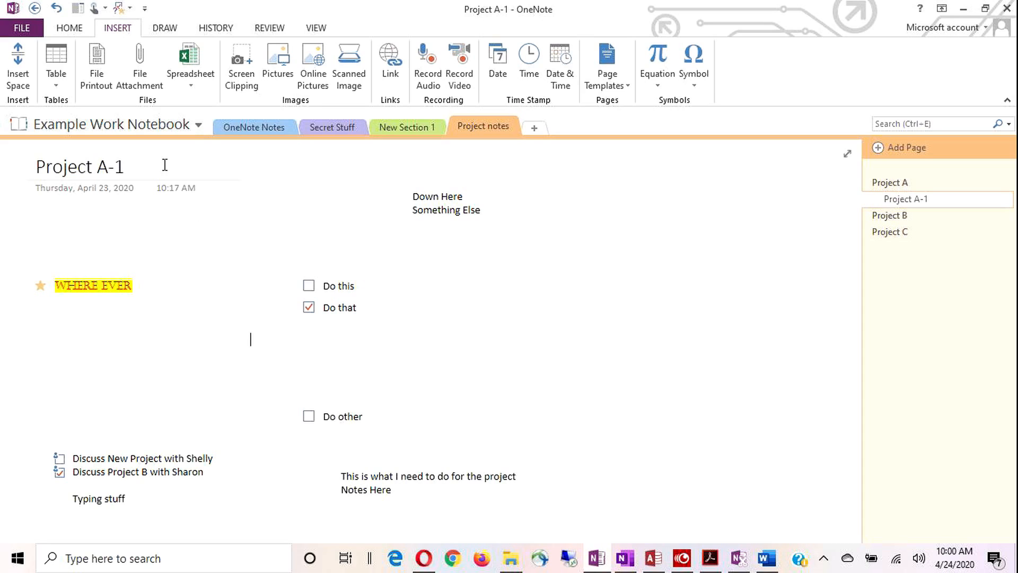
Try inserting a table of 7 columns and 6 rows between the "Do that" and "Do other" items, and undo it
click(59, 57)
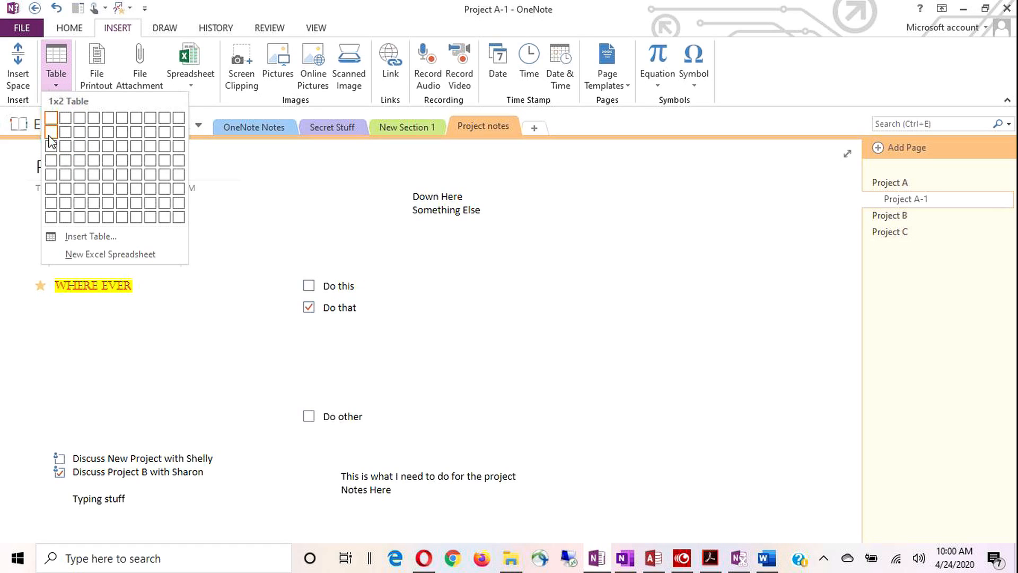
click(136, 190)
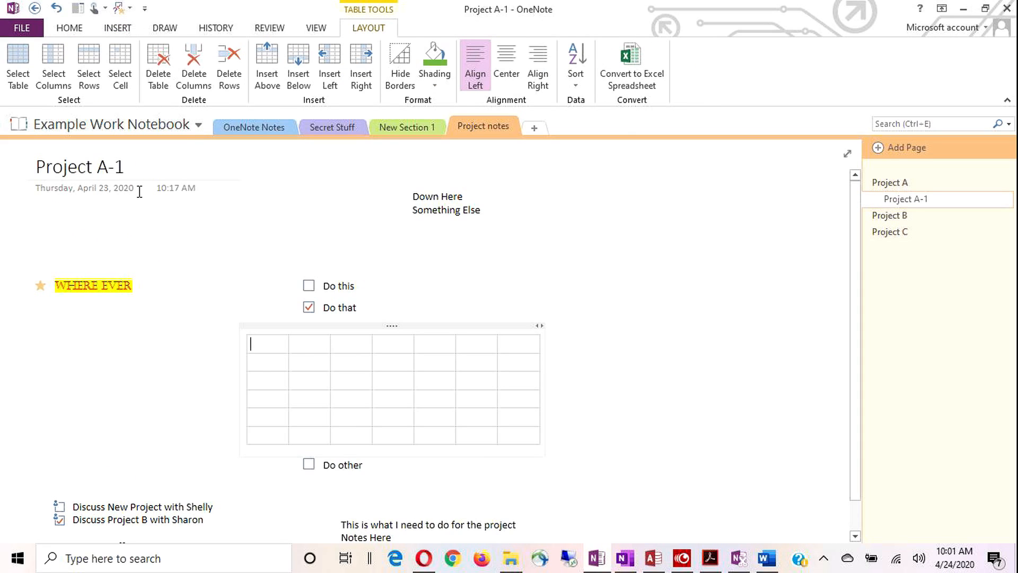
key(ctrl+z)
Insert a table of 7 columns and 6 rows in the blank area to the right of the to-do items
click(583, 260)
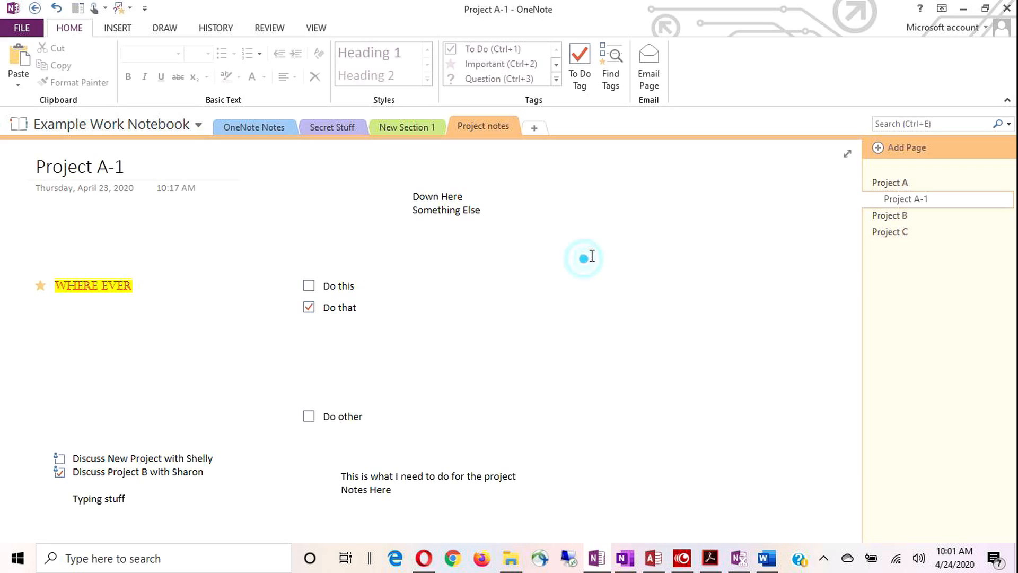
click(599, 224)
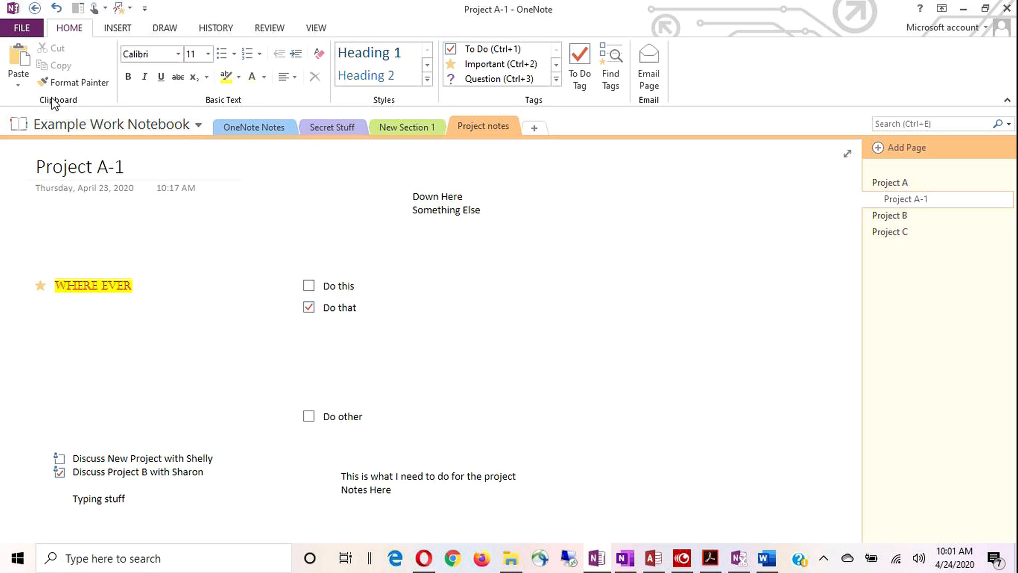
click(116, 28)
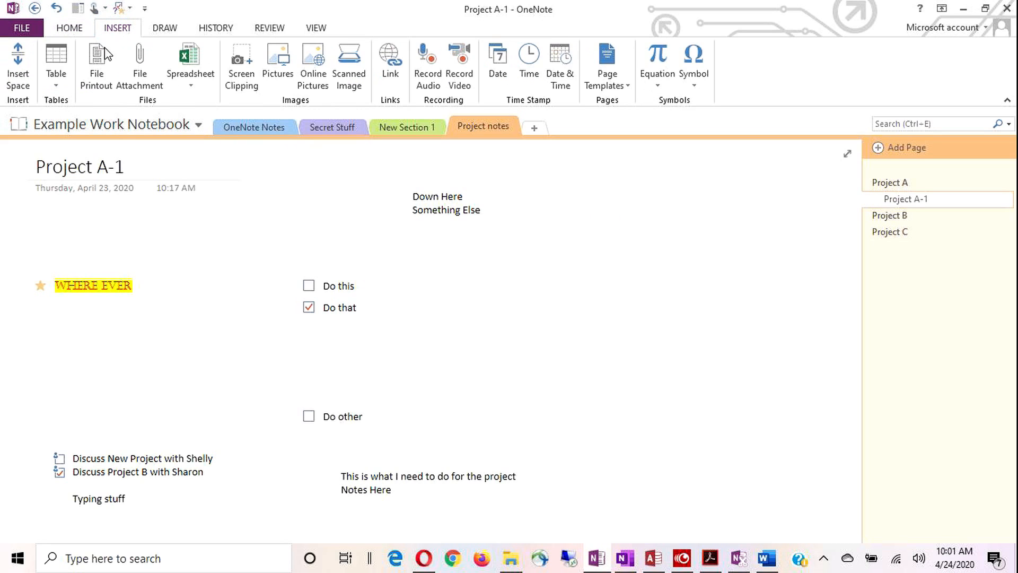
click(63, 62)
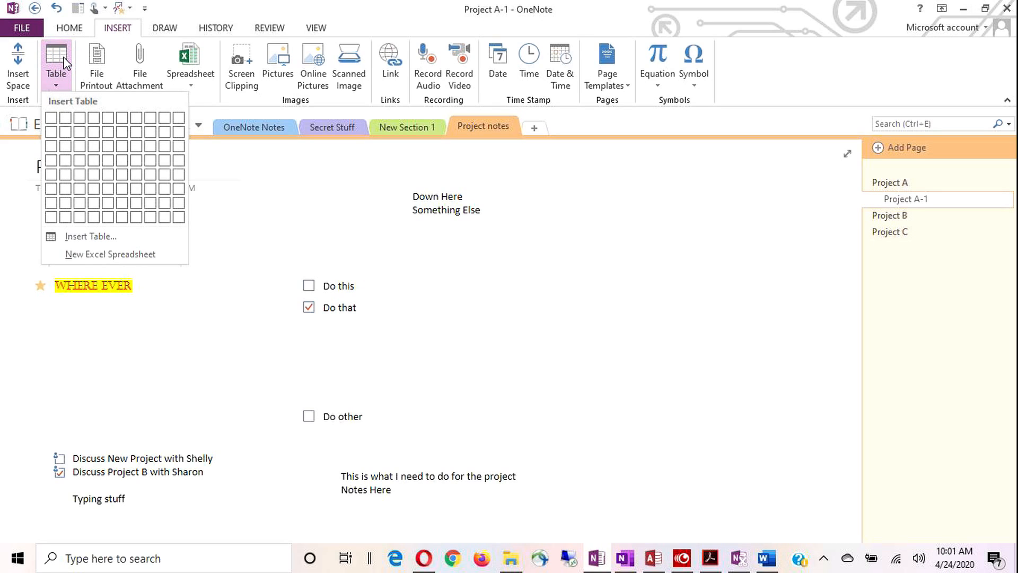
click(137, 190)
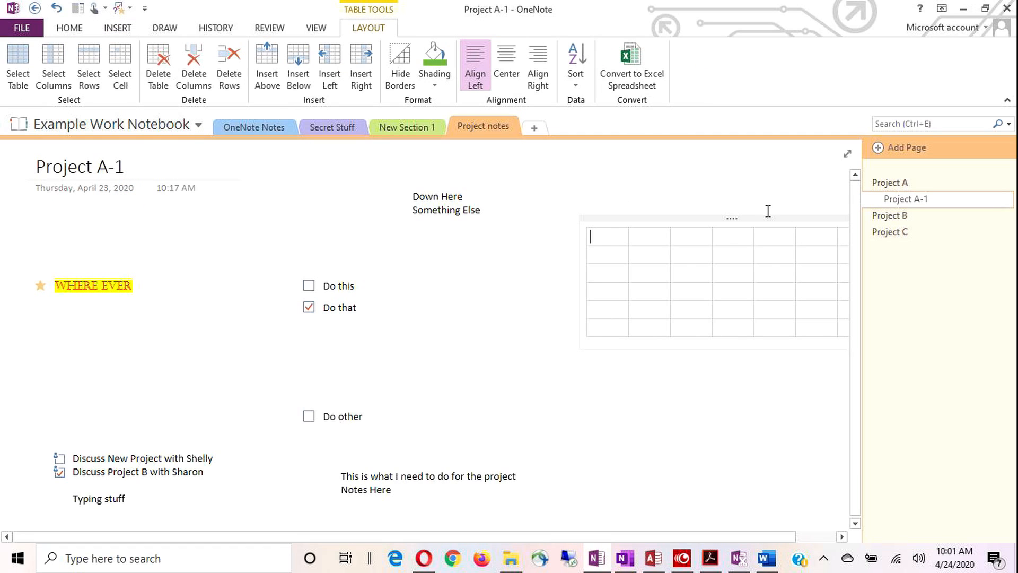
Enter Sunday, Monday, Tuesday and Wednesday as the first four headings in the table's first row
drag(733, 536, 777, 542)
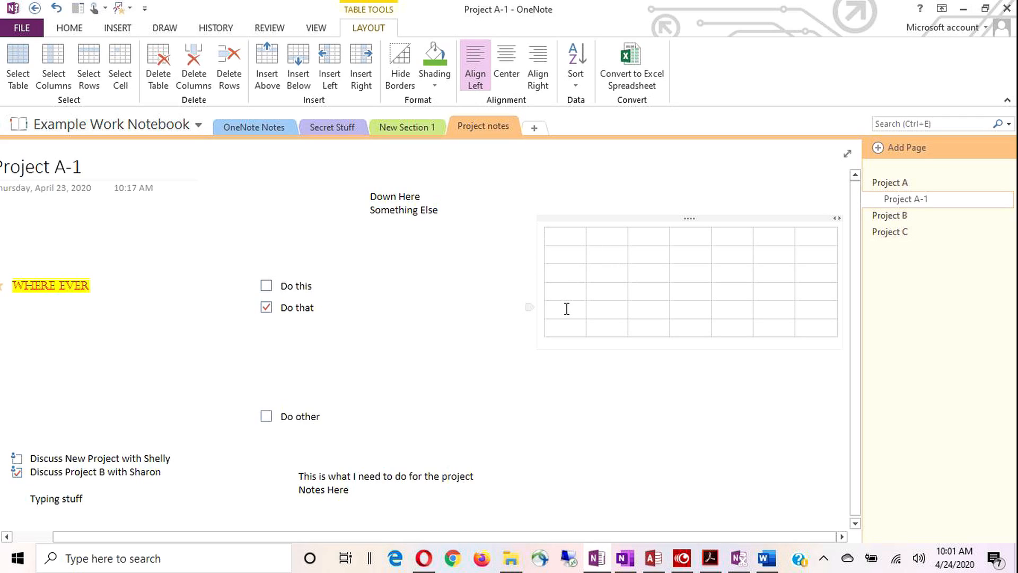
text(Sunday)
key(Tab)
text(Monday )
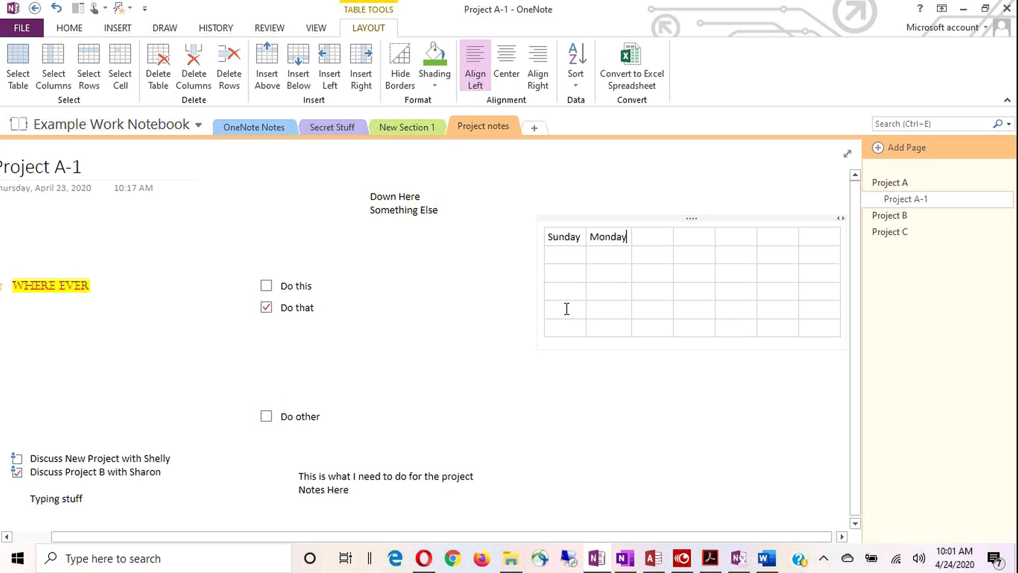
text(Tuesday)
key(Tab)
text(Wednesdqy)
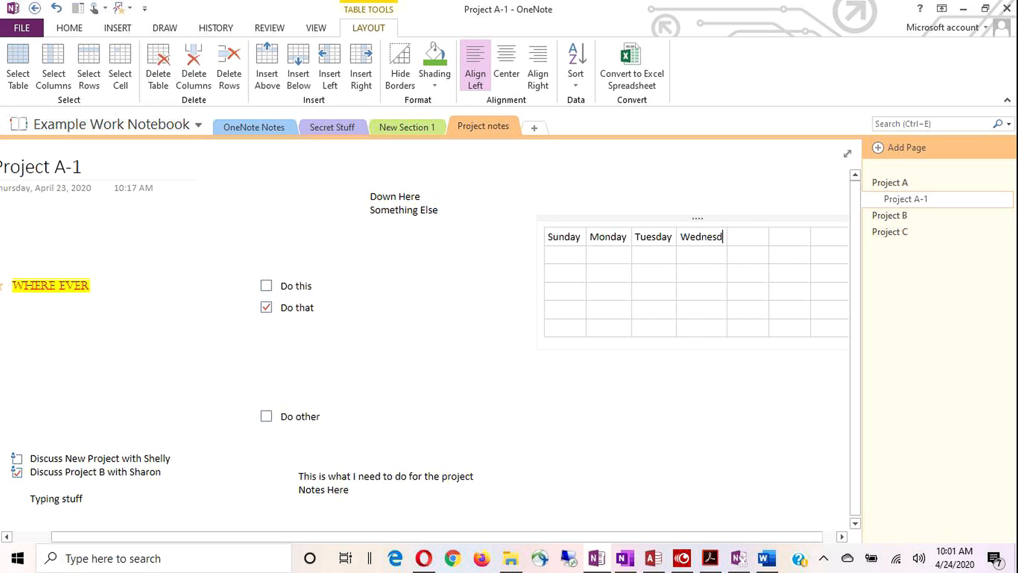
key(BackSpace)
key(BackSpace)
text(ay)
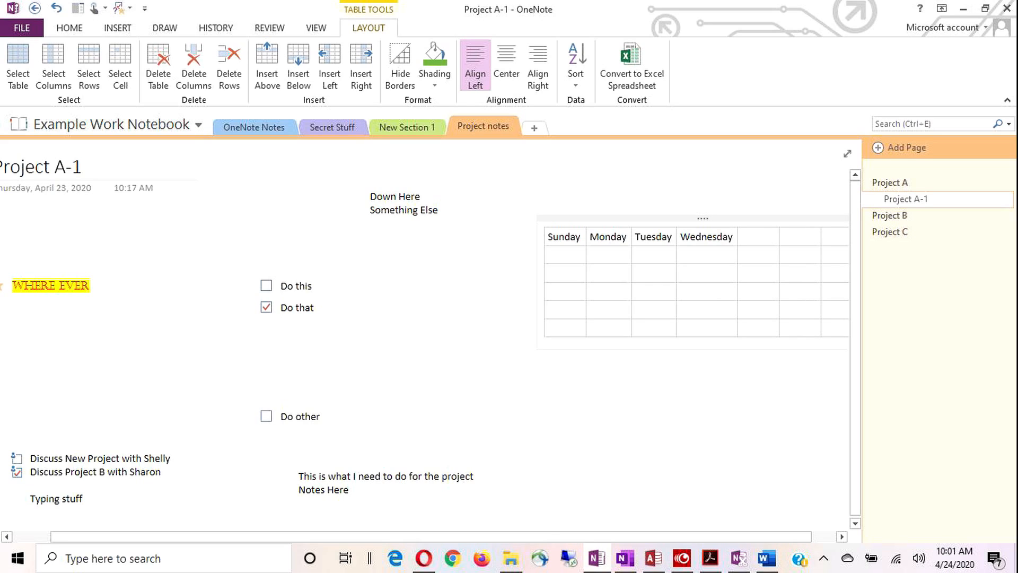
Complete the table's heading row with Thursday, Friday and Saturday in the last three cells
key(Tab)
text(Thursday)
key(Tab)
text(Fr)
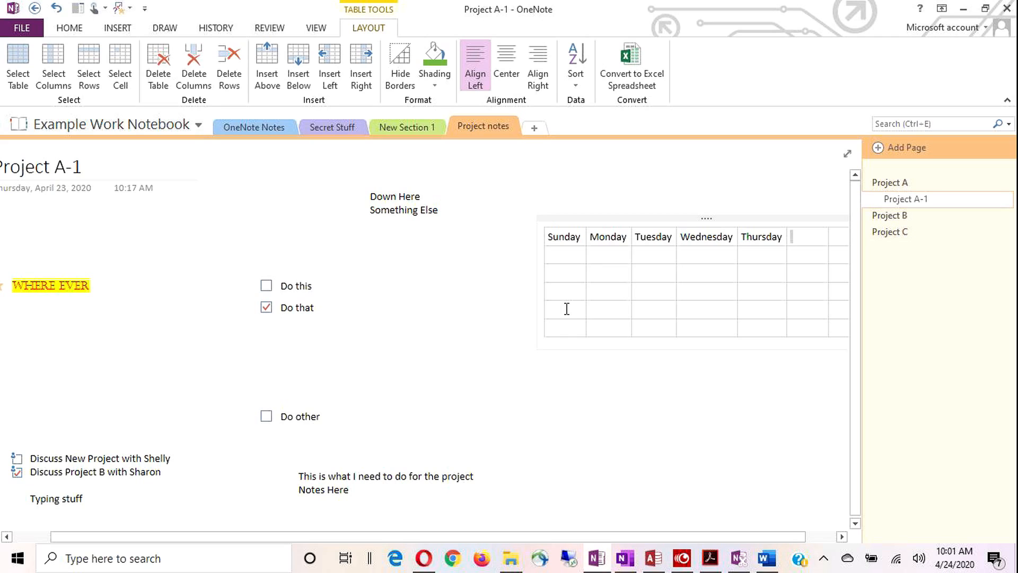
text(iday)
key(Tab)
text(Saturday)
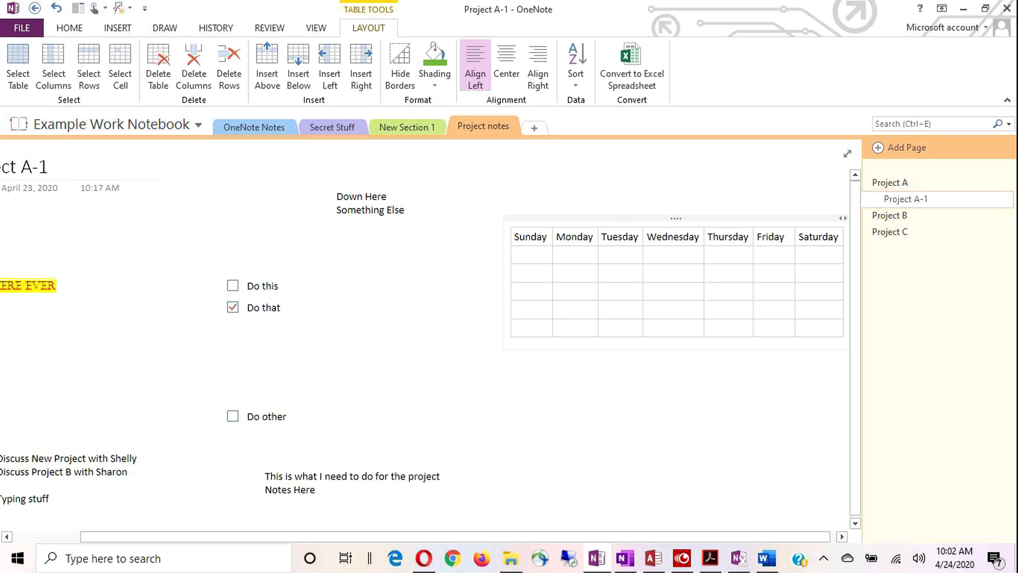
Make the second row below the weekday headings taller by adding two blank lines in one of its cells
key(Tab)
key(Tab)
key(Tab)
key(Tab)
key(Tab)
key(Tab)
key(Tab)
key(Tab)
key(Tab)
key(Tab)
key(Tab)
key(Tab)
key(Tab)
key(Tab)
key(Tab)
key(Tab)
key(Tab)
key(Tab)
key(Tab)
key(Tab)
key(Tab)
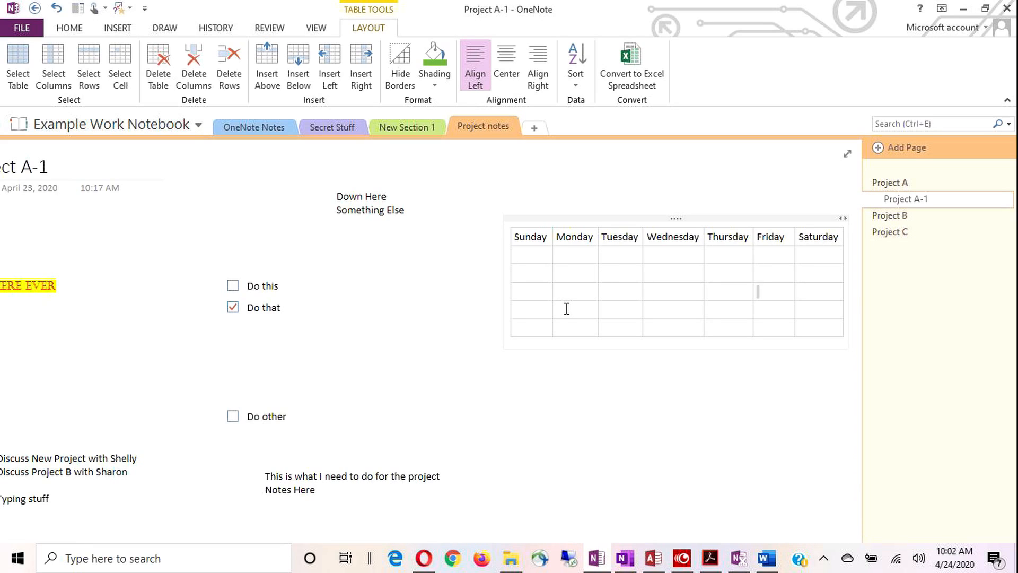
key(shift+Tab)
key(shift+Tab)
key(shift+Tab)
key(shift+Tab)
key(shift+Tab)
key(shift+Tab)
key(shift+Tab)
key(shift+Tab)
key(shift+Tab)
key(shift+Tab)
key(shift+Tab)
key(shift+Tab)
key(shift+Tab)
key(Return)
key(Return)
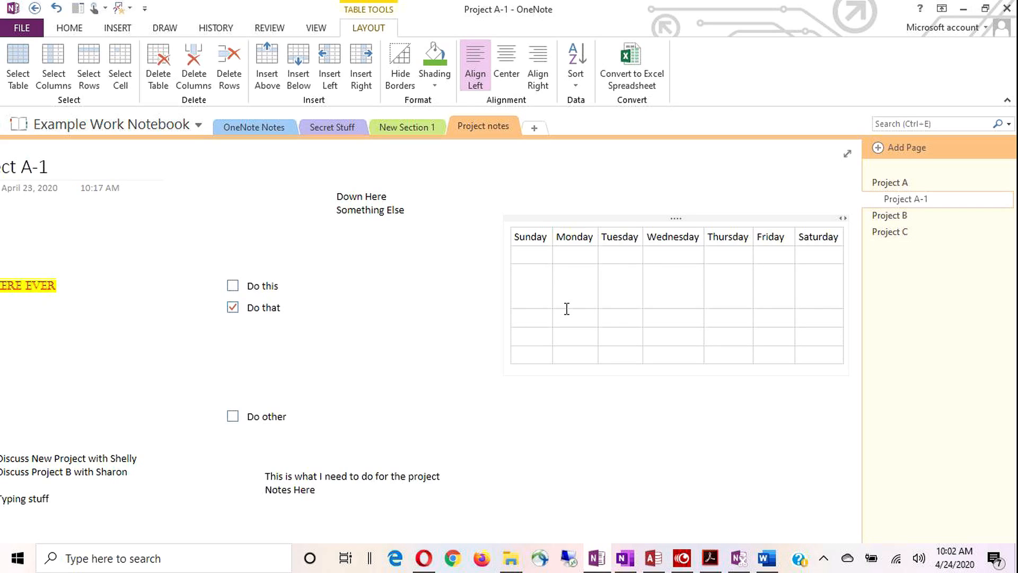
Make the other four rows below the weekday headings equally tall by adding two blank lines in each
key(Return)
key(Return)
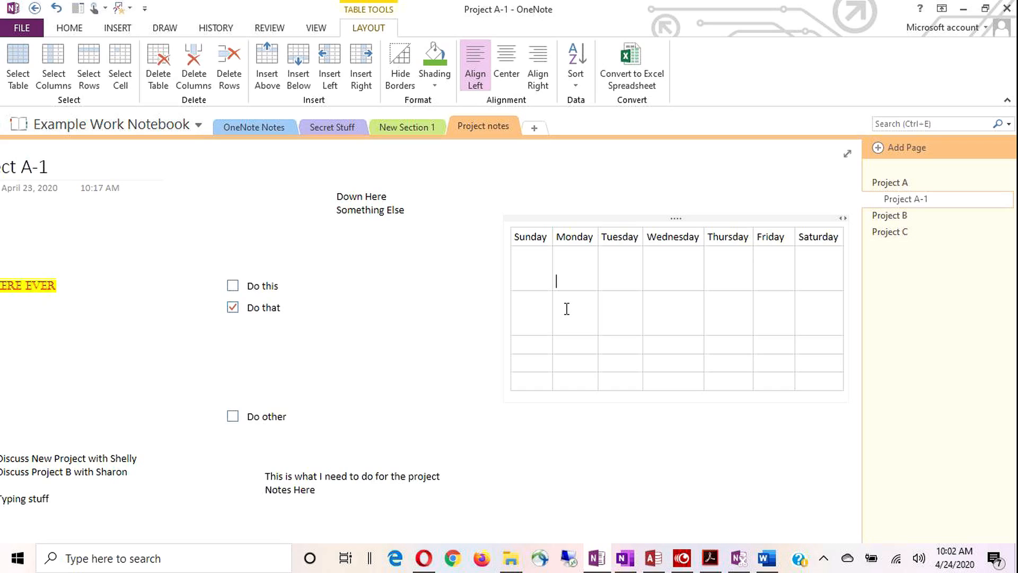
key(Return)
key(Return)
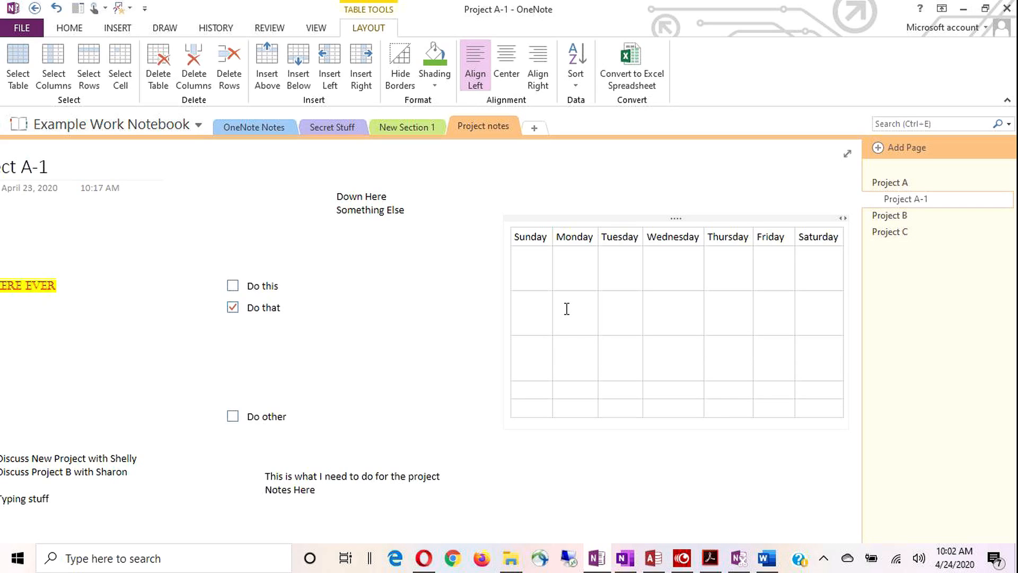
key(Return)
key(Return)
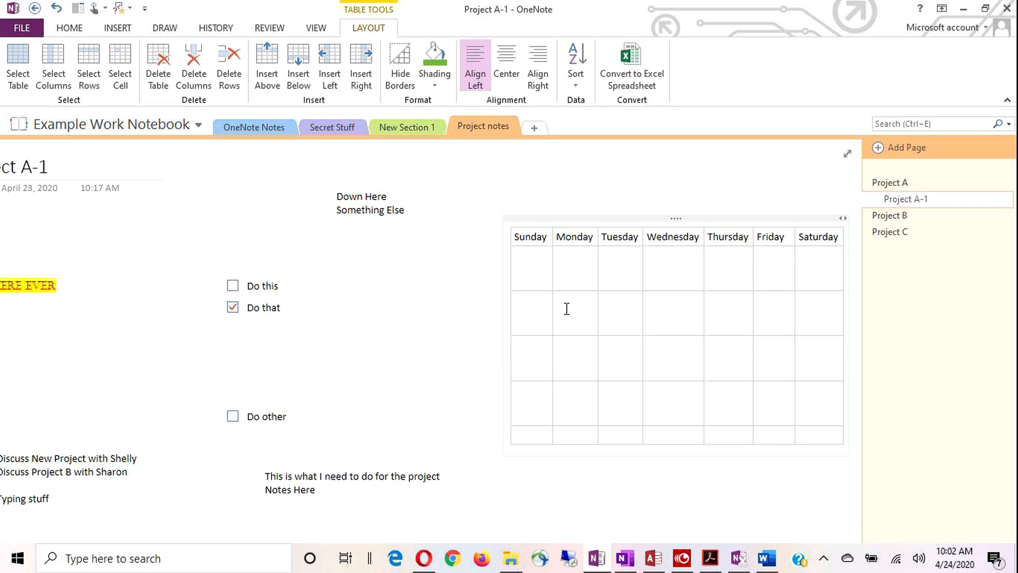
key(Return)
key(Return)
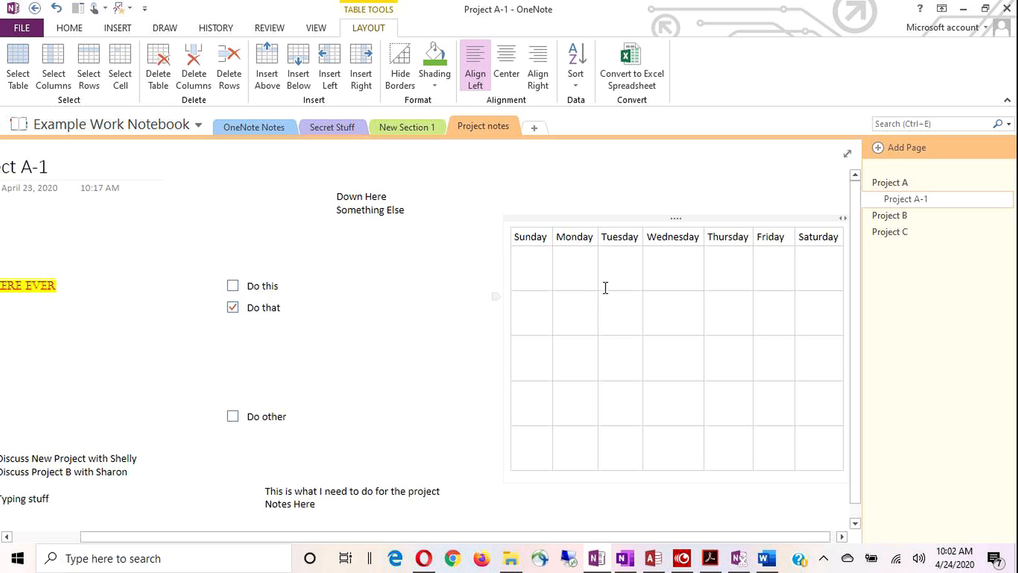
Enter the dates 1 through 9 in consecutive cells, starting under Tuesday in the first row below the headings
click(540, 259)
click(617, 260)
text(1)
key(Tab)
text(2)
key(Tab)
text(3)
key(Tab)
text(4)
key(Tab)
text(5	6	7	8	9)
Continue the calendar with dates 10 through 13, from the second week's Thursday to the third week's Sunday
key(Tab)
text(1)
key(Tab)
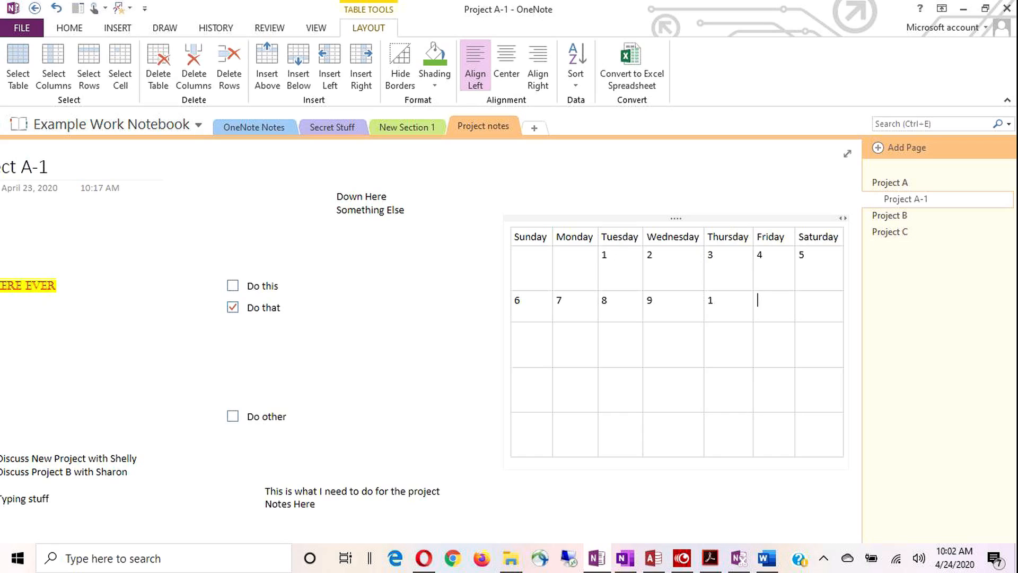
text(0)
key(shift+Left)
text(11)
key(Tab)
text(12)
key(Tab)
text(13)
key(Tab)
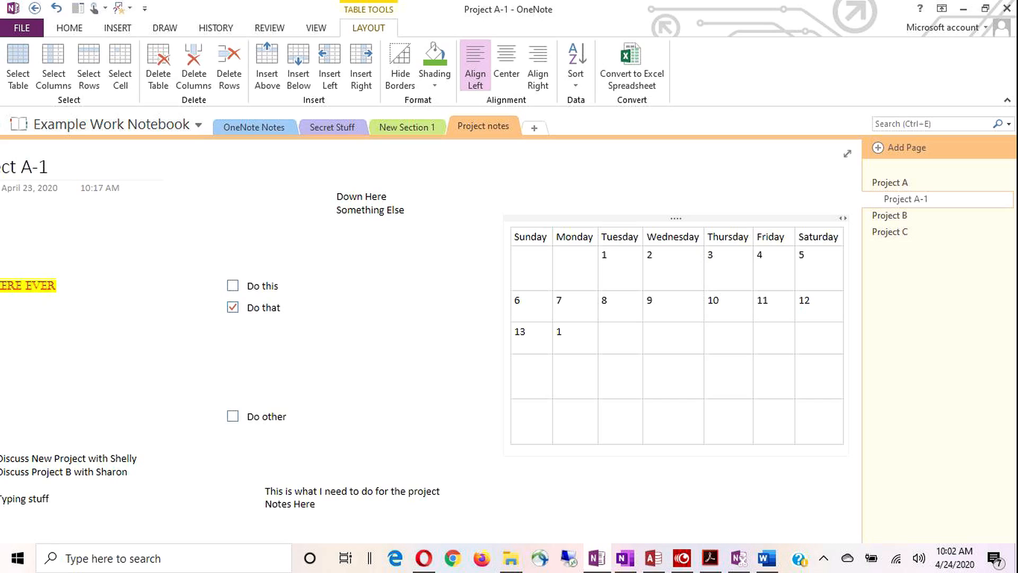
Continue the calendar with dates 14 through 20, from the third week's Monday to the fourth week's Sunday
text(14)
key(Tab)
text(15)
key(Tab)
text(16)
key(Tab)
text(17)
text(18)
key(Tab)
text(120)
key(Tab)
Continue the calendar with dates 21 through 27, from the fourth week's Monday to the fifth week's Sunday
text(21)
key(Tab)
text(22)
key(Tab)
text(23)
key(Tab)
text(24)
key(Tab)
text(25)
key(Tab)
text(2627)
Finish the calendar with dates 28 through 31 in the last row, from Monday to Thursday
key(Tab)
text(28)
key(Tab)
text(29)
key(Tab)
text(30)
key(Tab)
text(3)
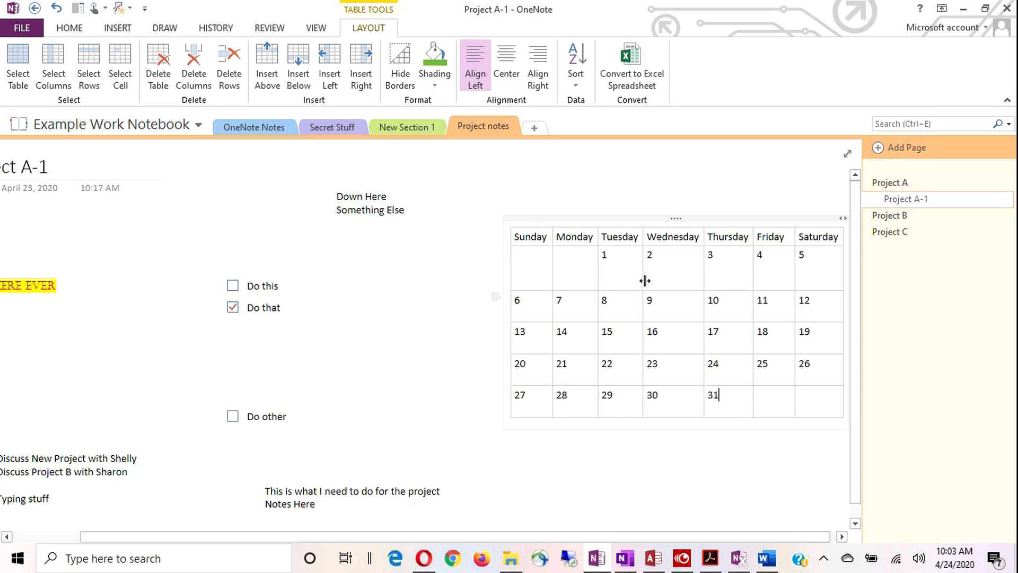
Add a blank line in the Sunday cells dated 6, 13, 20 and 27 to match the first week's row height
click(535, 301)
key(Return)
click(530, 359)
key(Return)
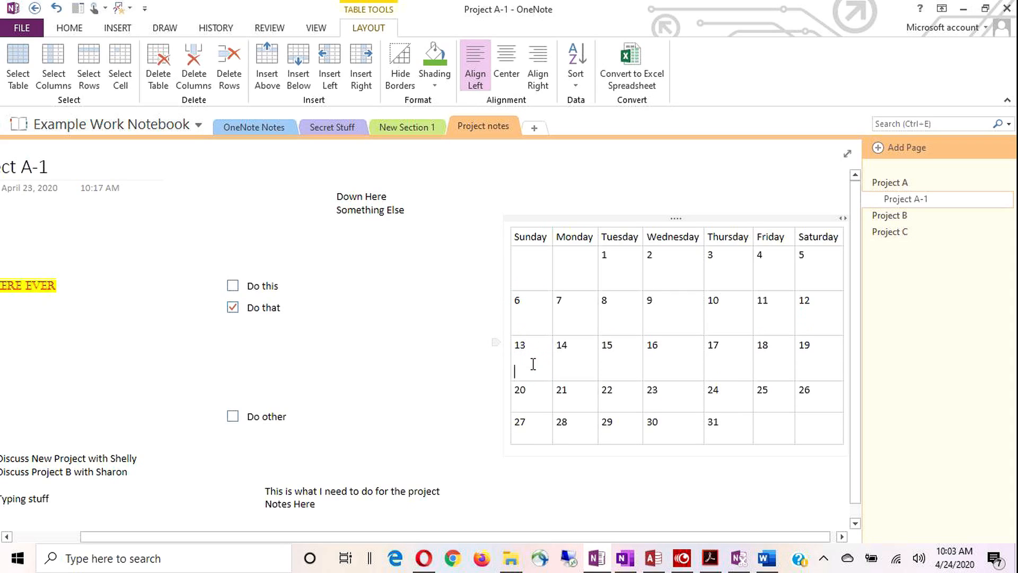
click(529, 406)
key(Return)
click(531, 446)
key(Return)
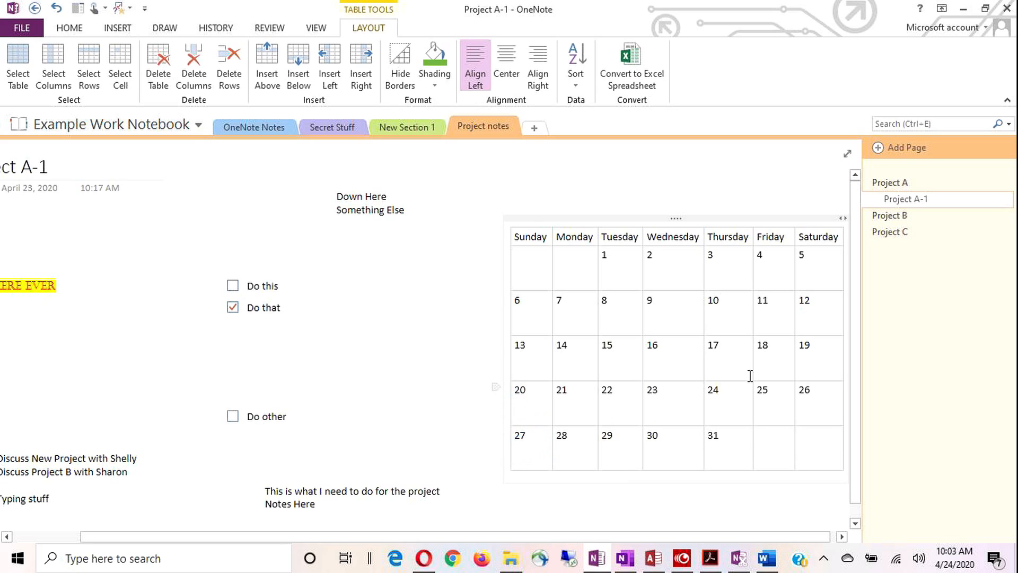
Add the entry "Meeting" beneath the date 2 in the calendar's Wednesday cell
click(662, 271)
click(670, 272)
click(670, 268)
key(Return)
text(Meeting)
Select the Meeting entry and switch back from Example School Notes to the Example Work Notebook
double_click(655, 267)
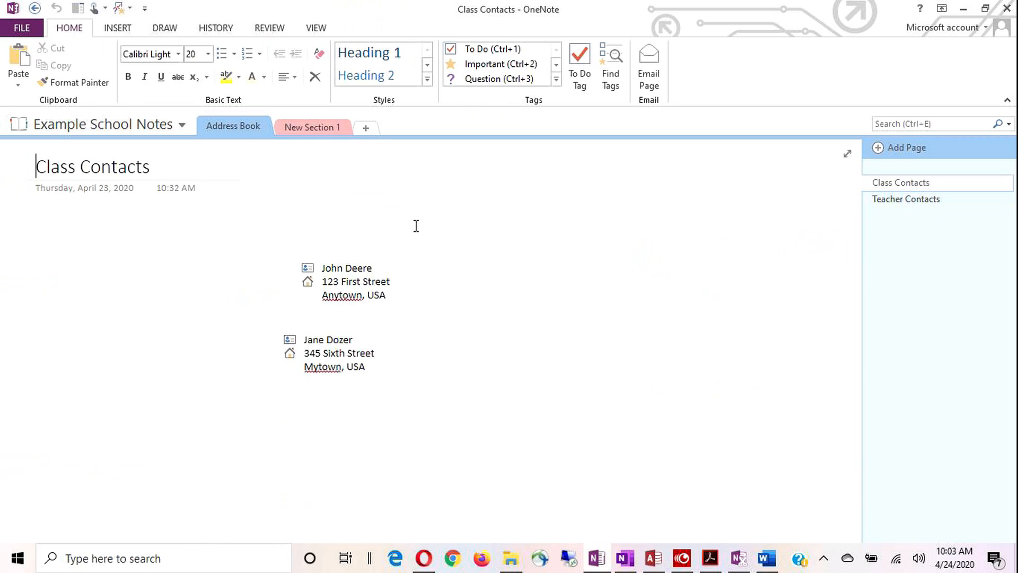
click(92, 130)
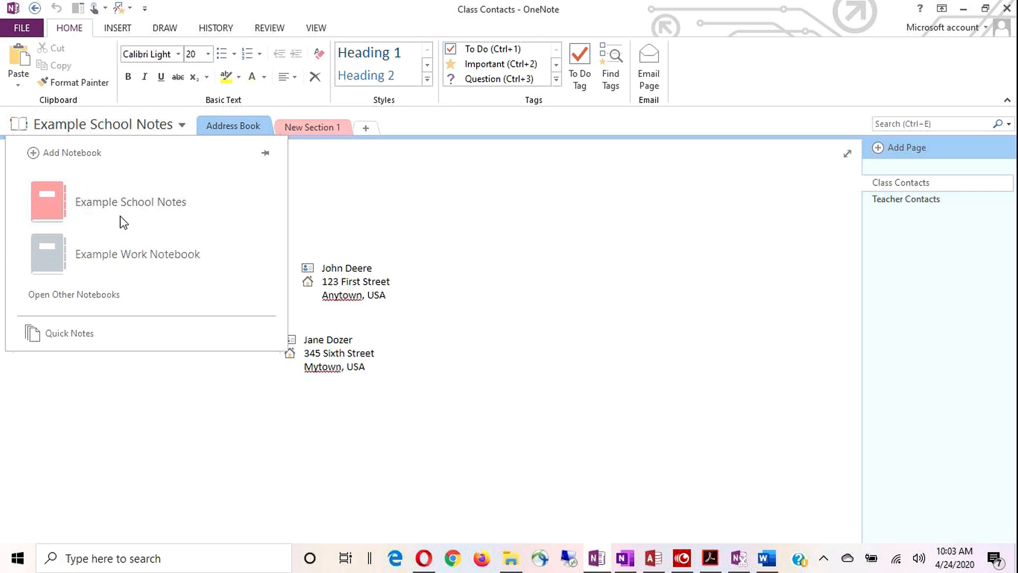
click(120, 260)
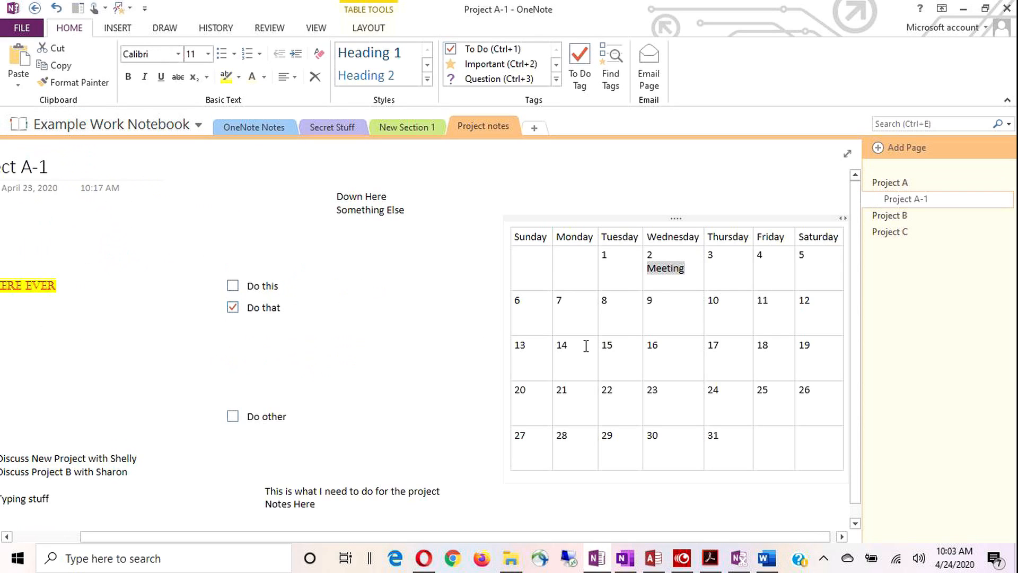
Format the Meeting entry in the calendar with font size 9 and the standard purple font color
double_click(671, 271)
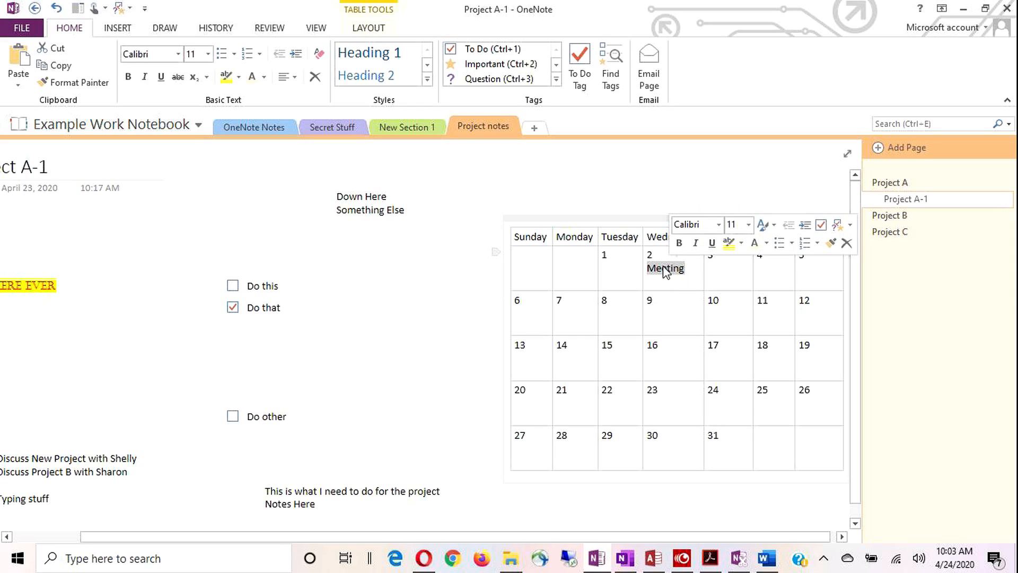
click(750, 225)
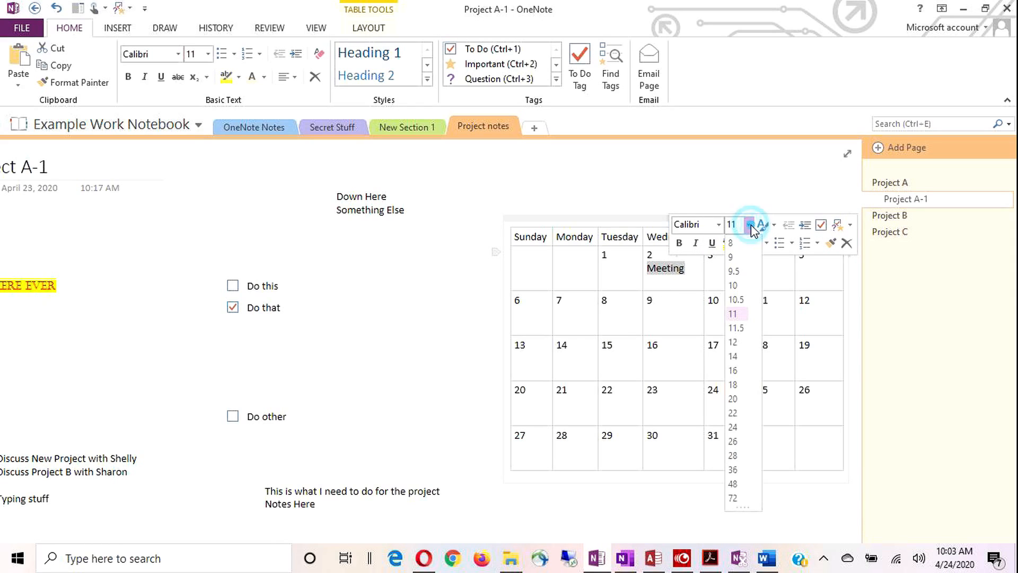
click(743, 256)
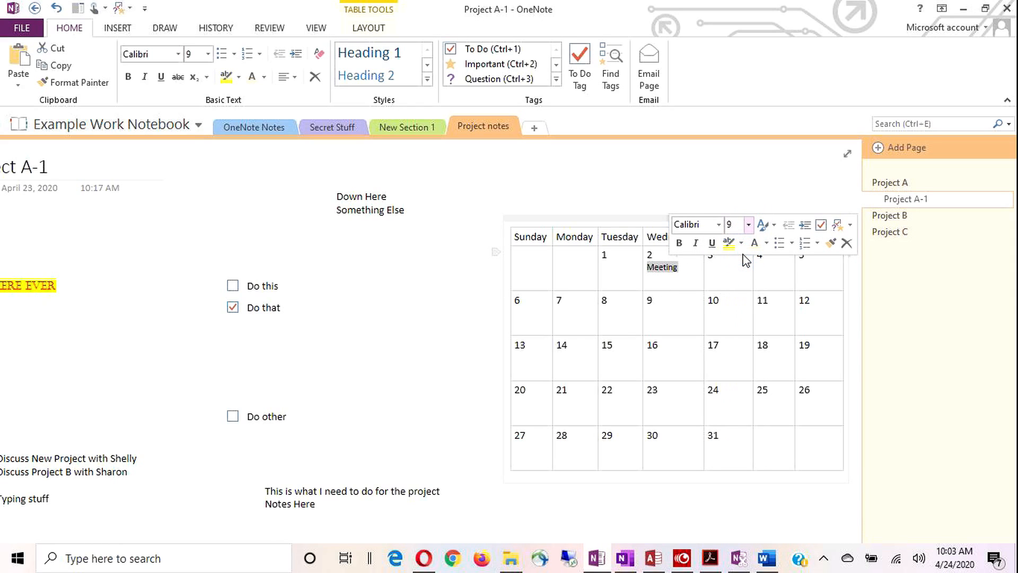
click(767, 242)
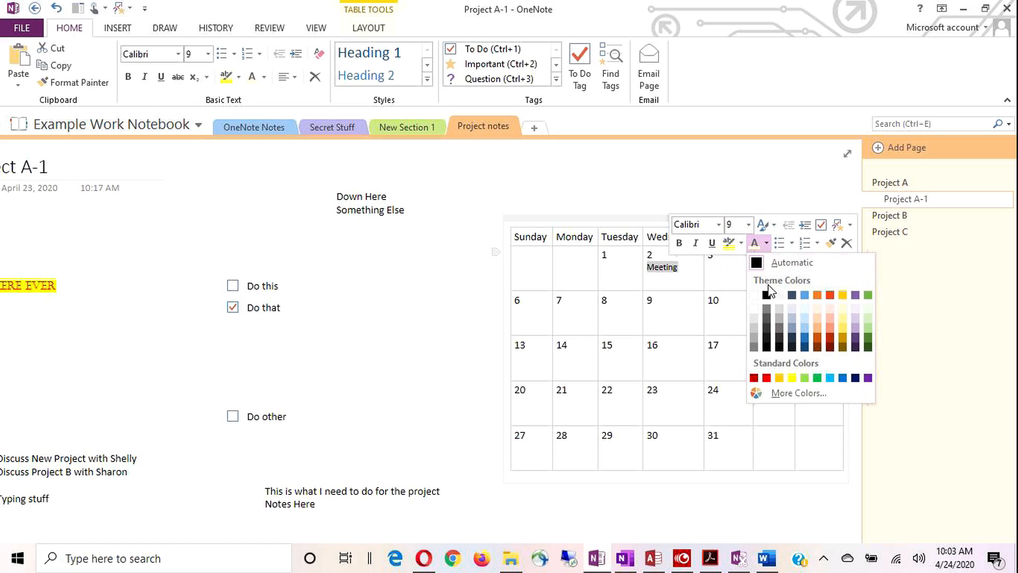
click(867, 378)
click(717, 263)
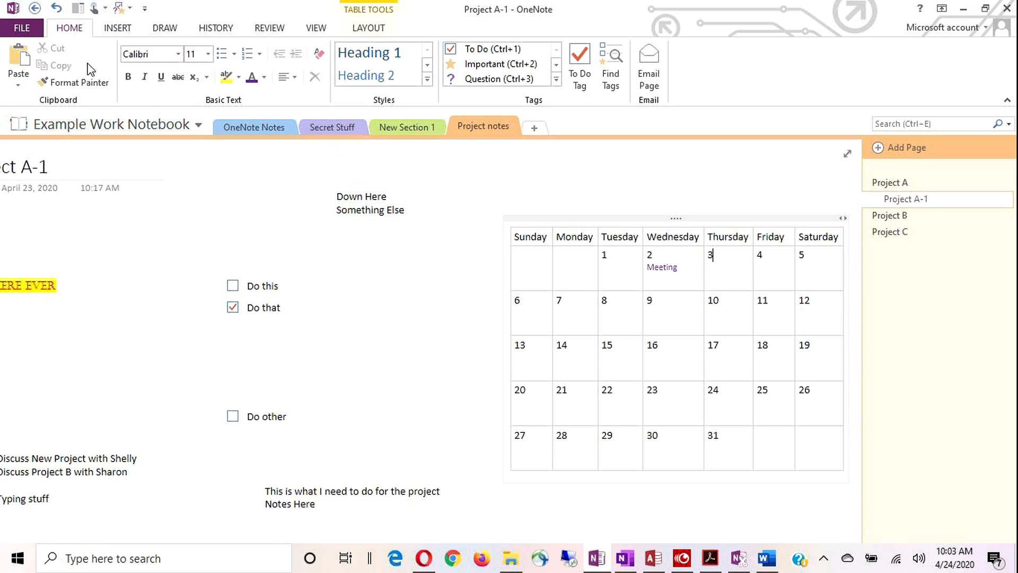
Add a new page titled "Print Page" to the Project notes section
scroll(260, 270, down, 1)
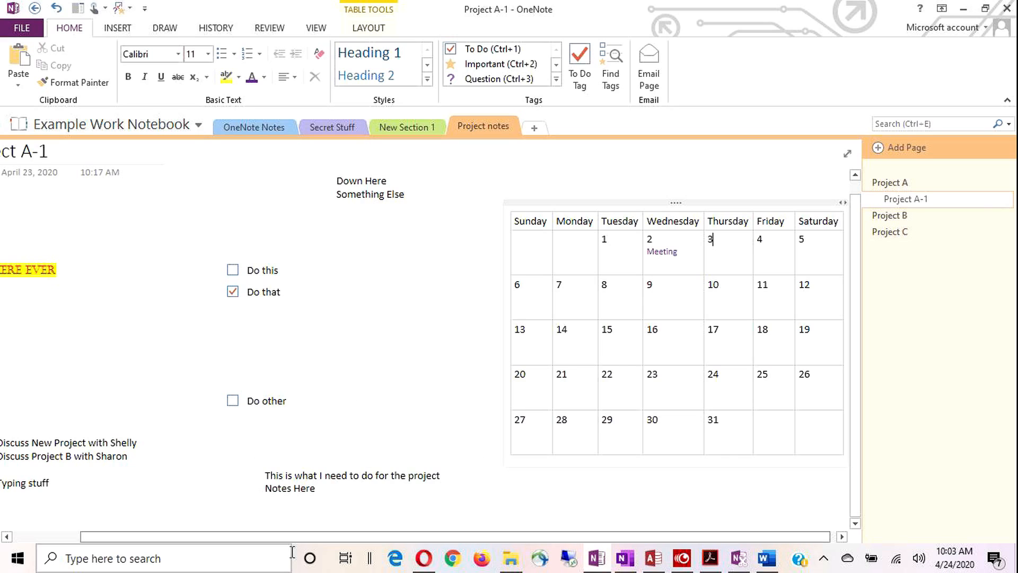
drag(284, 537, 113, 530)
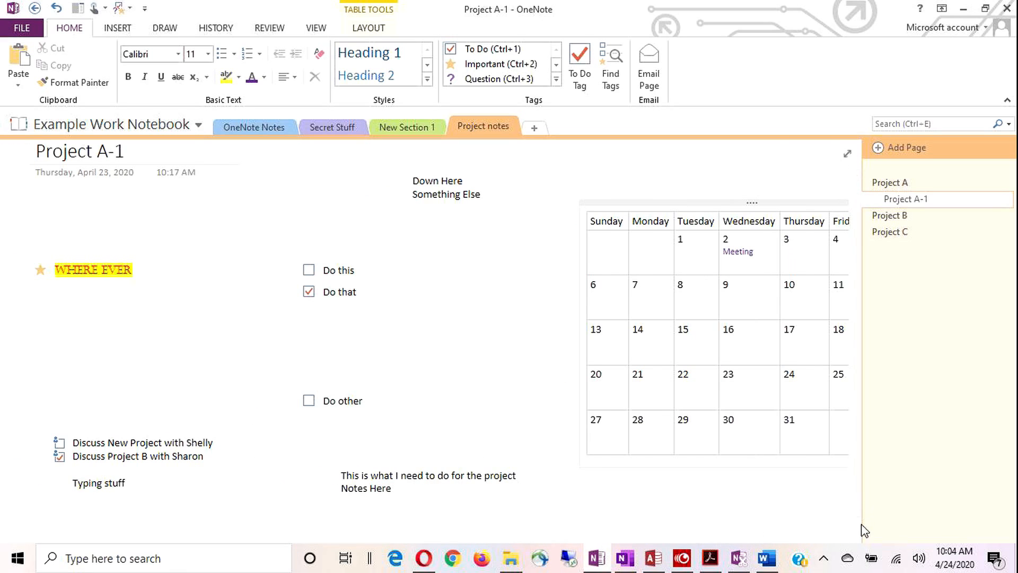
click(855, 524)
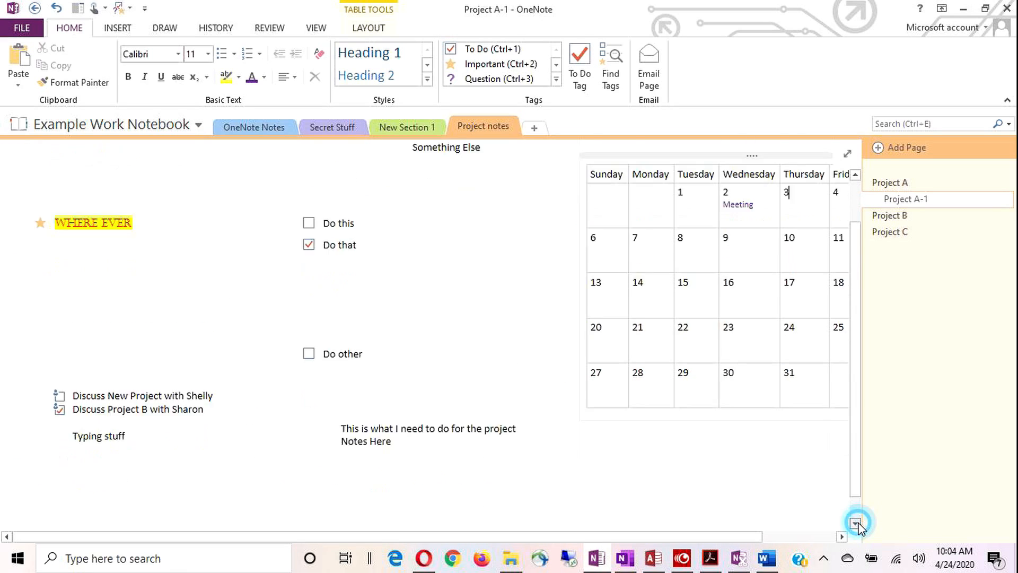
click(116, 28)
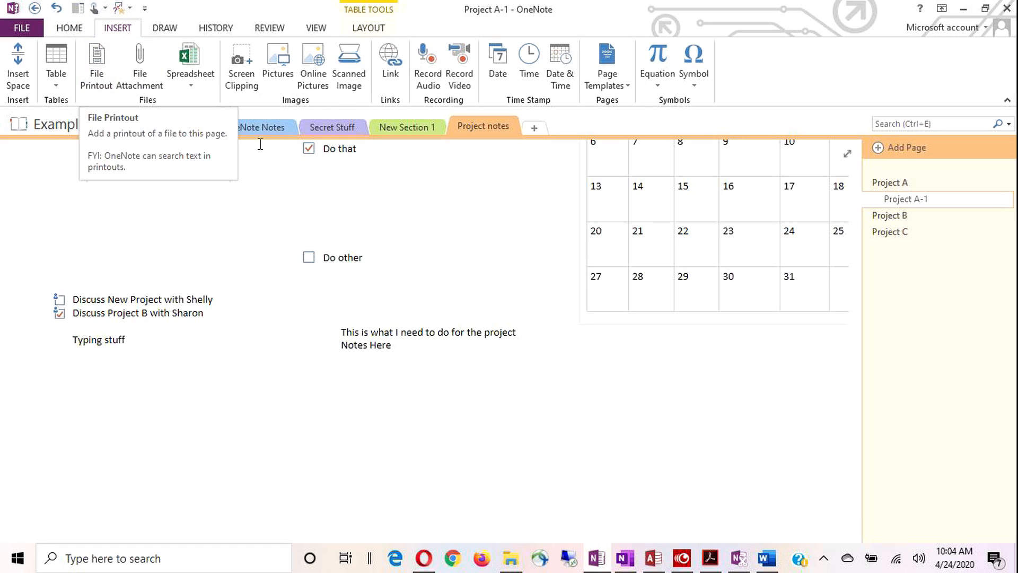
click(883, 150)
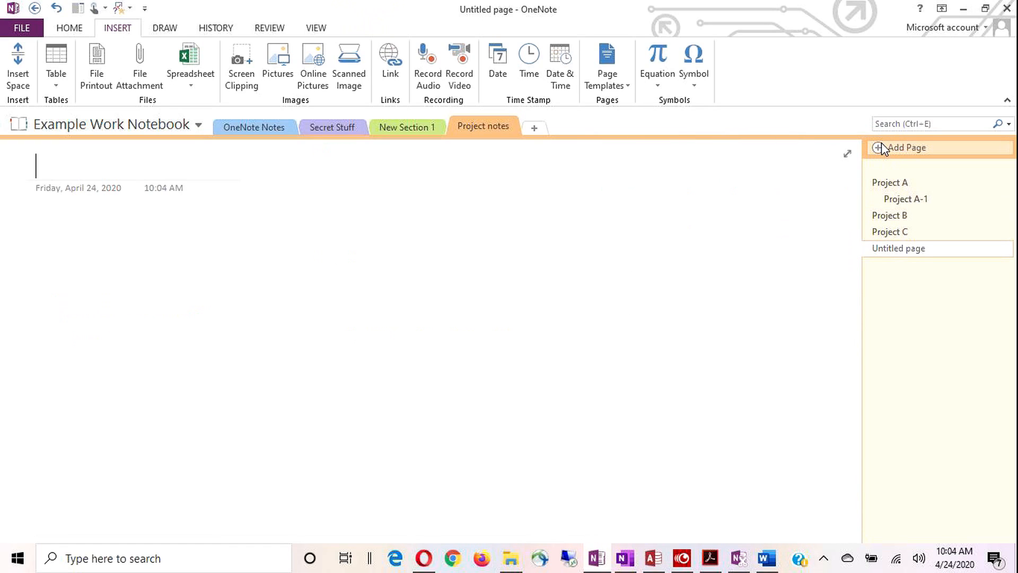
text(Prin)
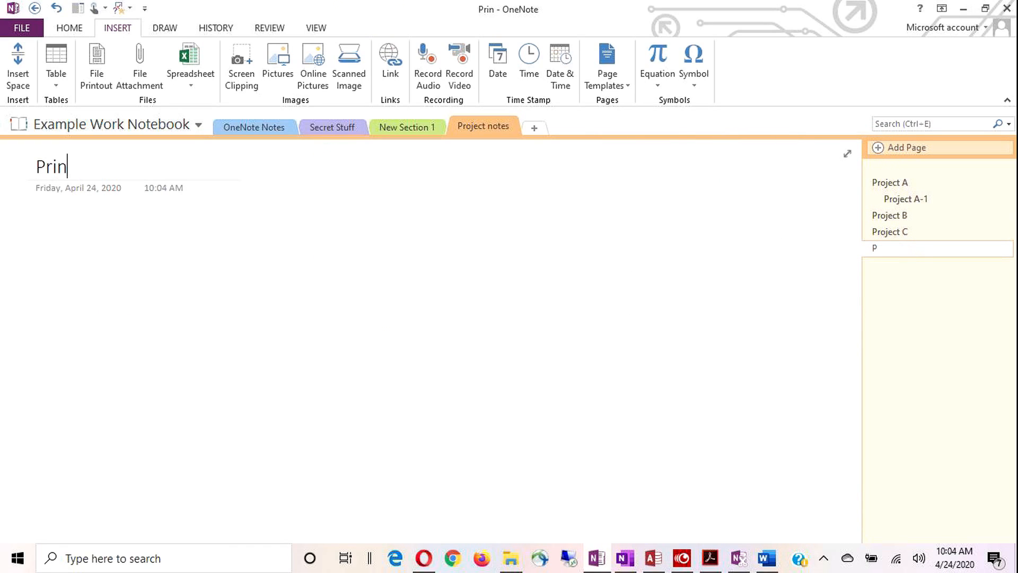
text(t Page)
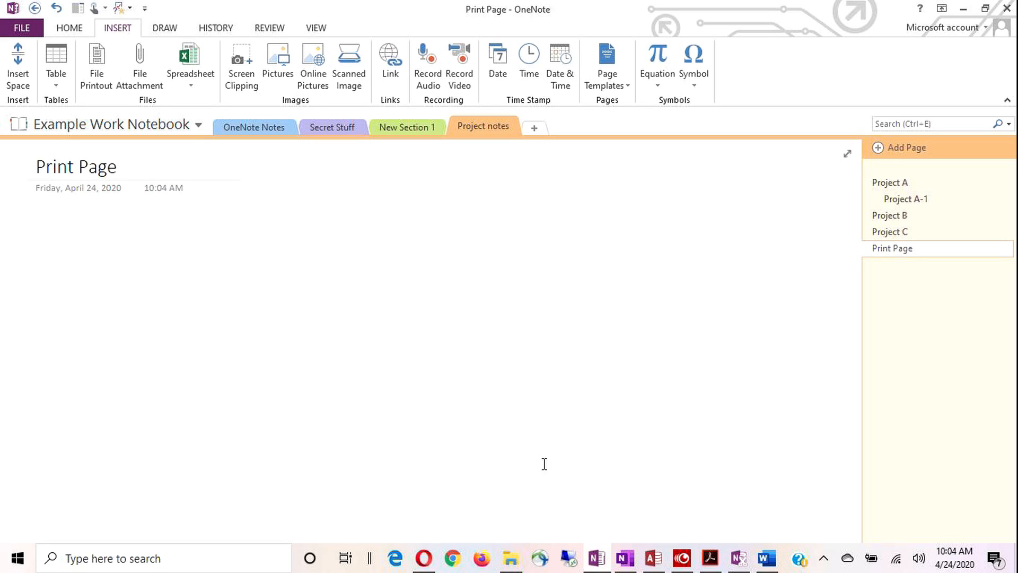
Switch to Word, create a document from the Blue grey resume template, and close the Resume Assistant
click(766, 558)
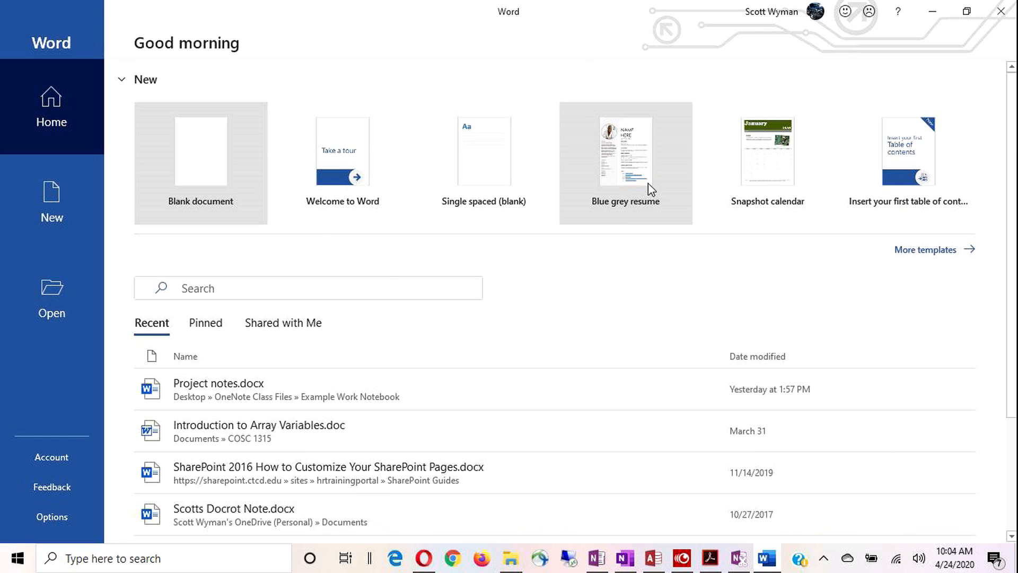
click(630, 162)
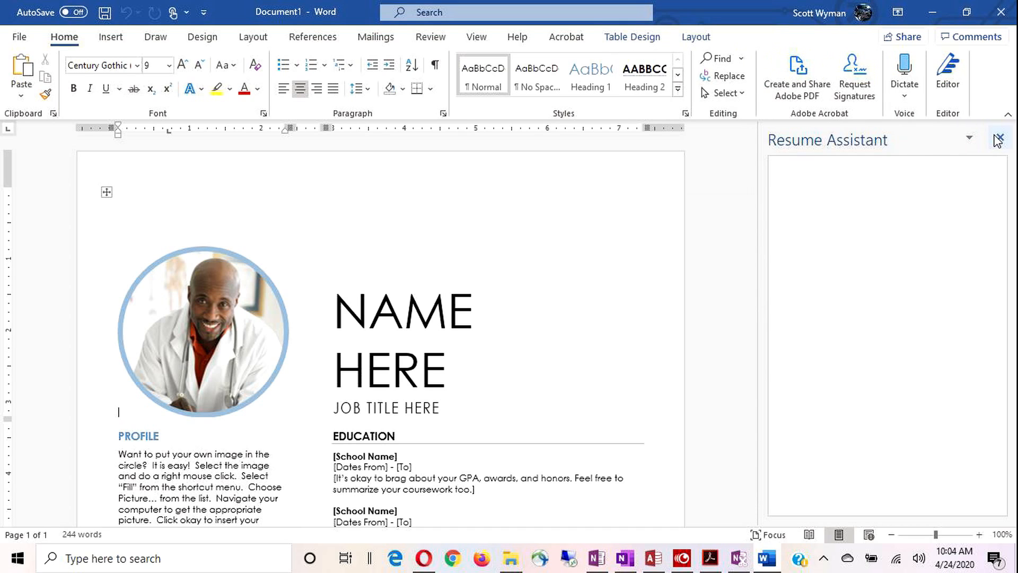
click(1001, 138)
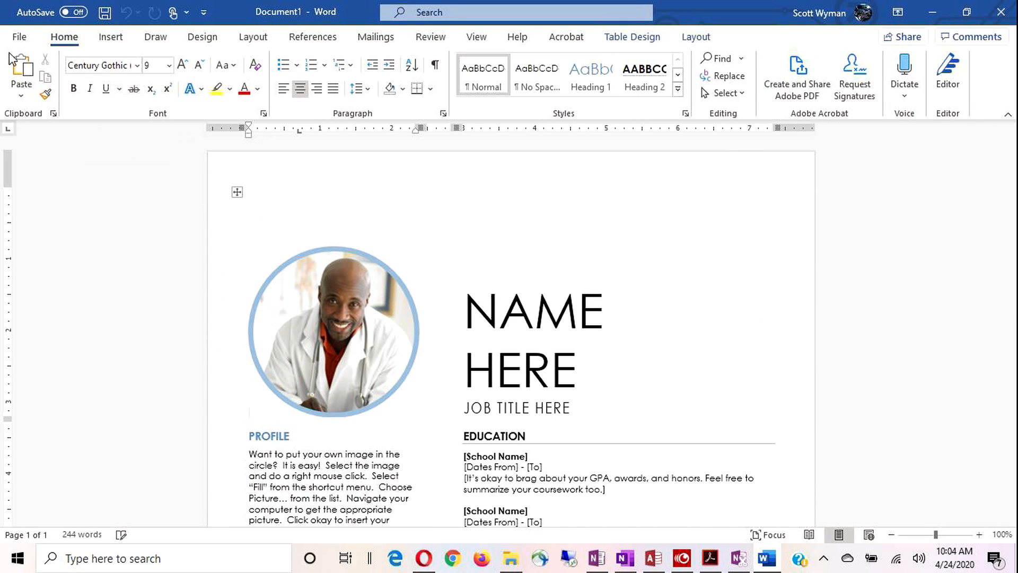
Print the resume document using the Send To OneNote 2013 printer
click(19, 36)
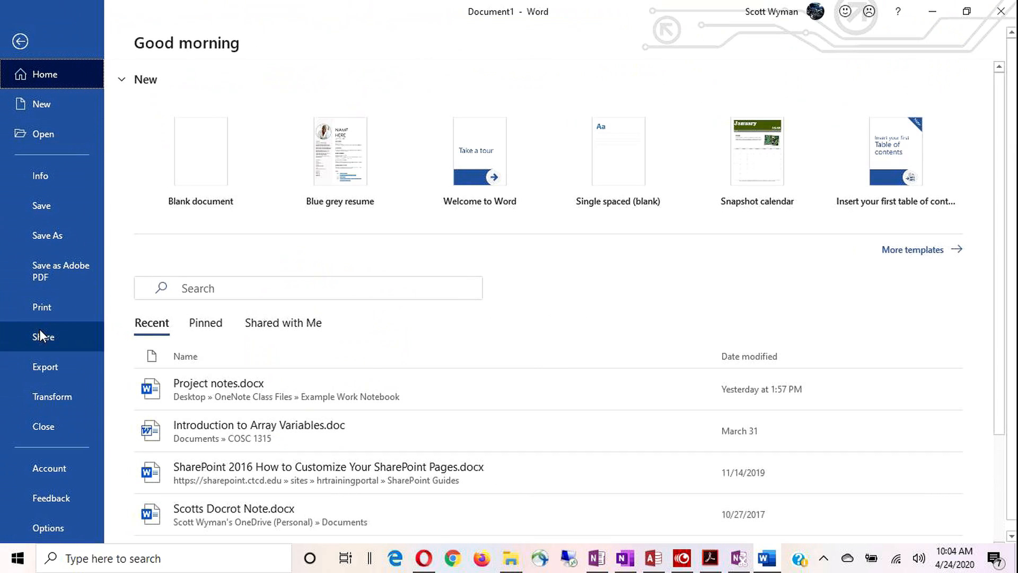
click(43, 311)
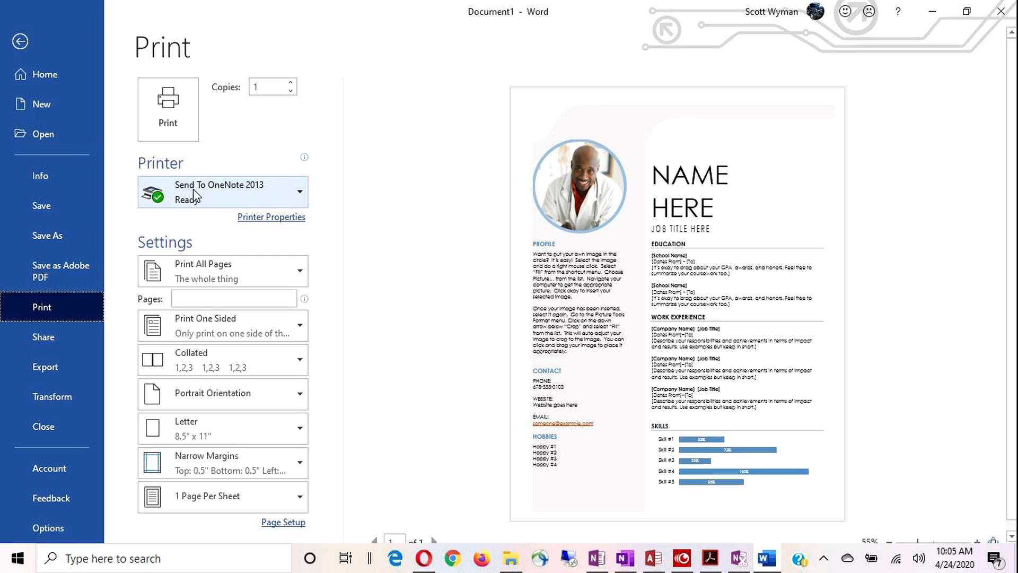
click(168, 112)
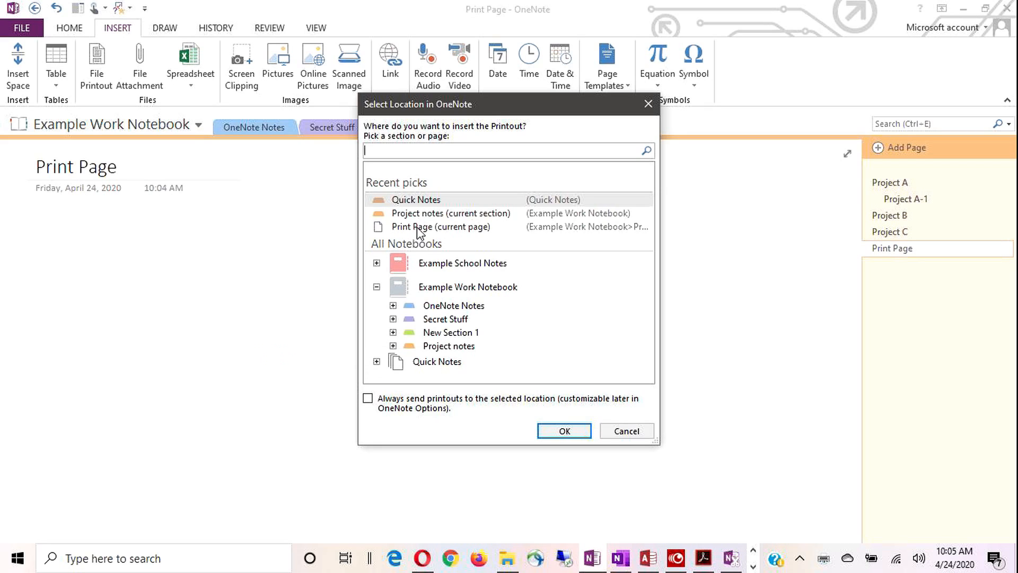
Send the resume printout to the Print Page in the Project notes section of Example Work Notebook
drag(491, 110, 487, 179)
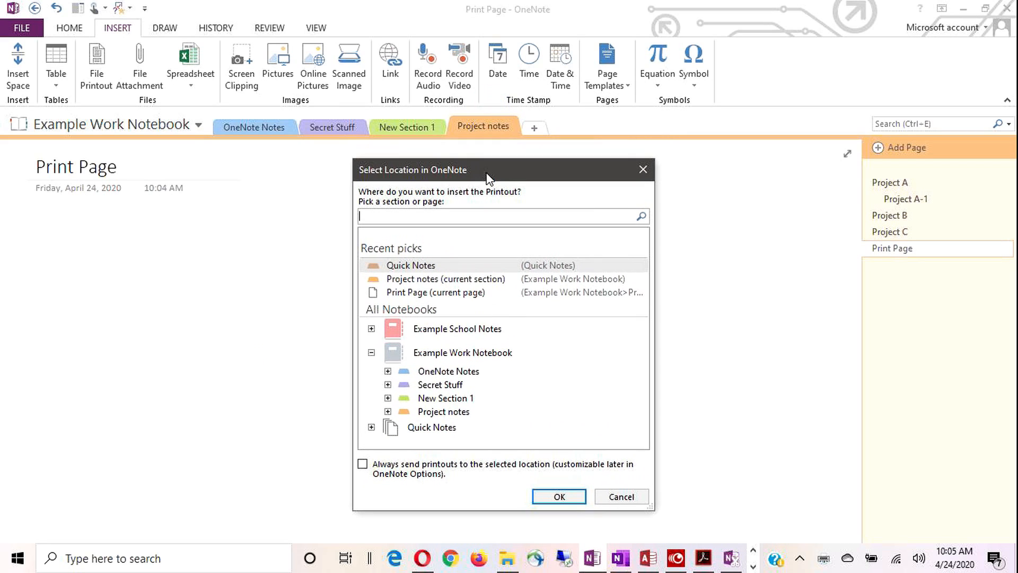
click(387, 411)
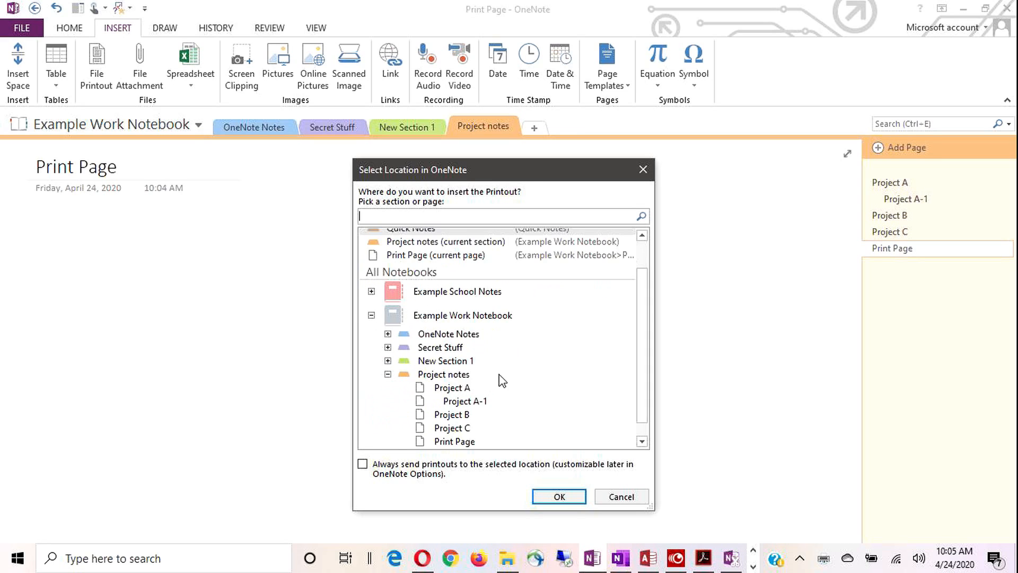
scroll(501, 380, down, 1)
click(446, 425)
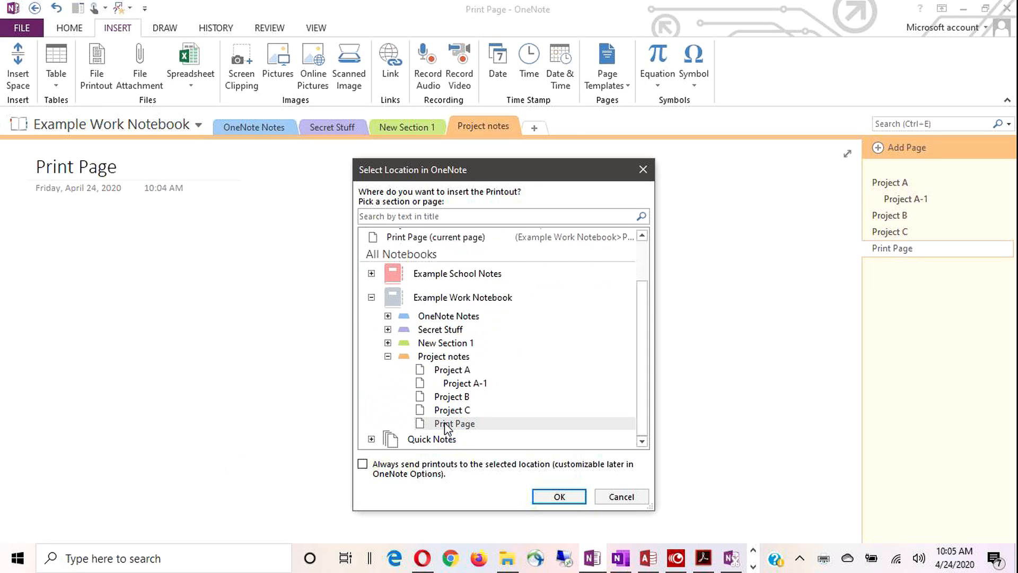
click(558, 496)
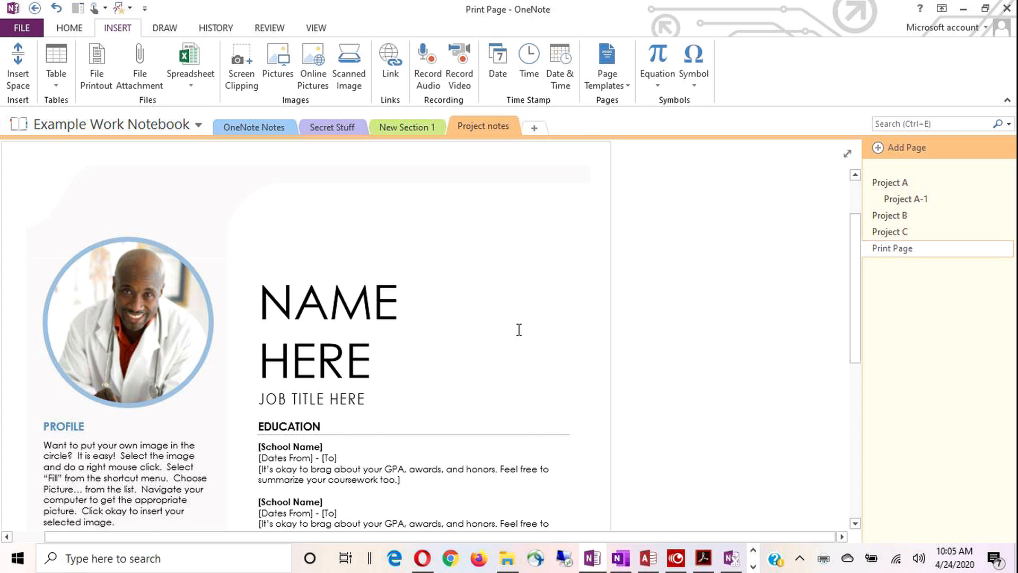
Insert Chancellor memo.042220.pdf from the Desktop as a file printout below the resume on the Print Page
scroll(519, 330, down, 8)
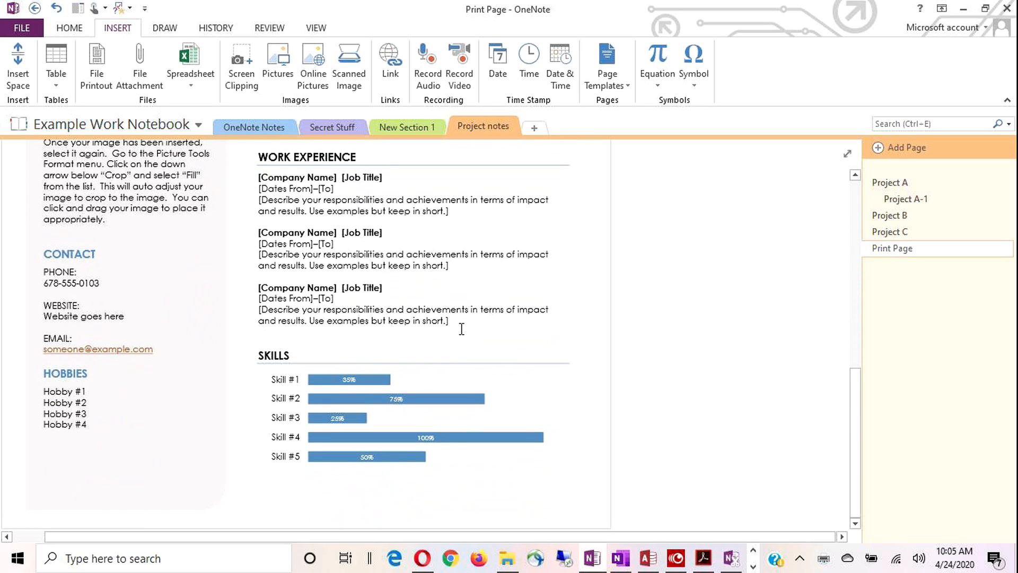
scroll(462, 329, up, 10)
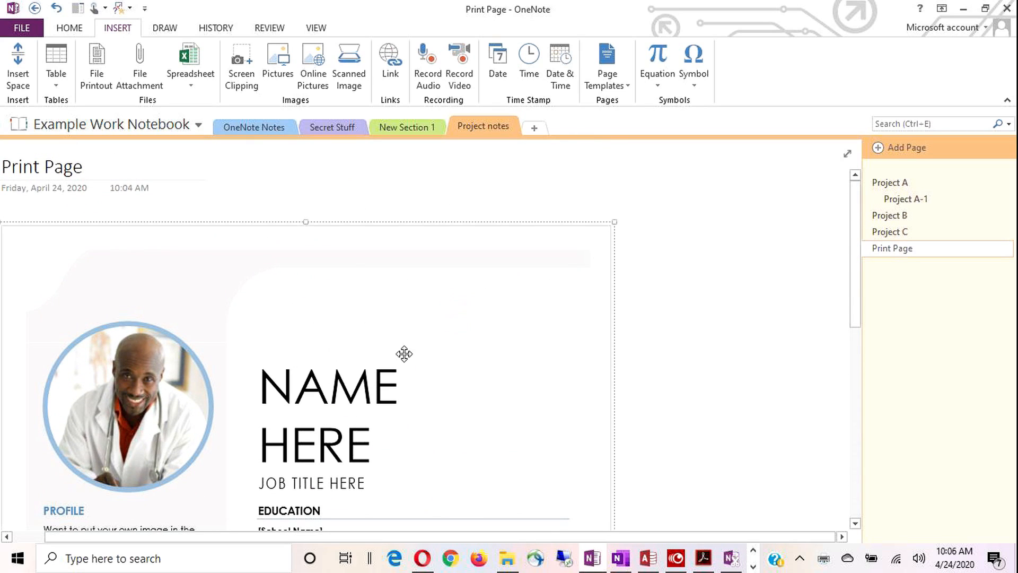
scroll(404, 354, down, 10)
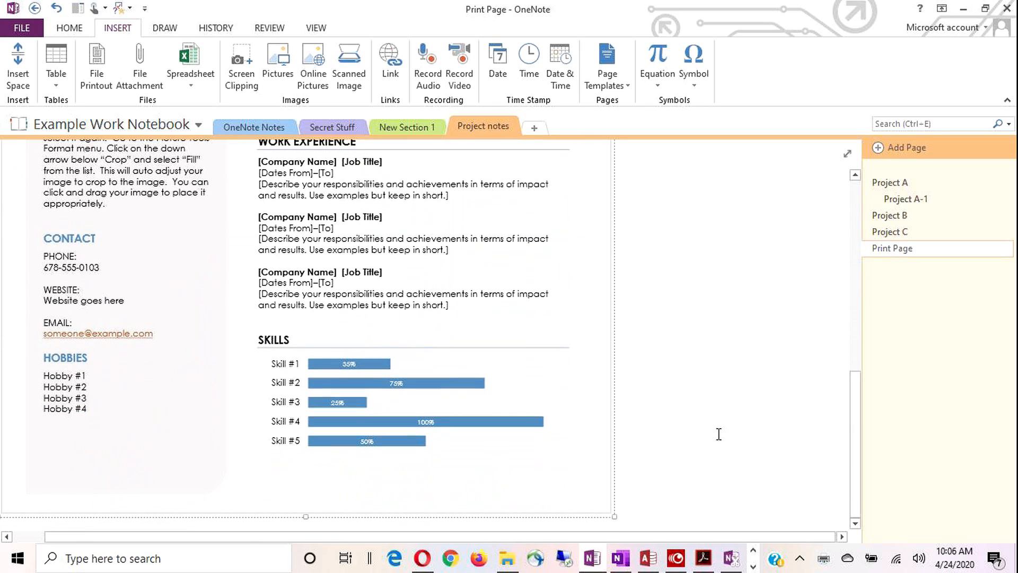
scroll(851, 522, down, 5)
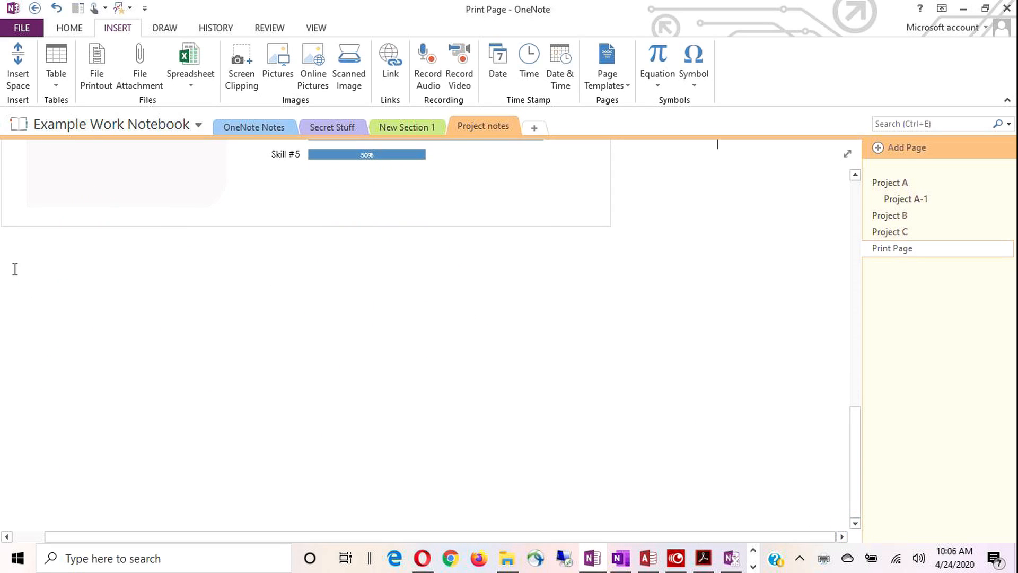
click(100, 69)
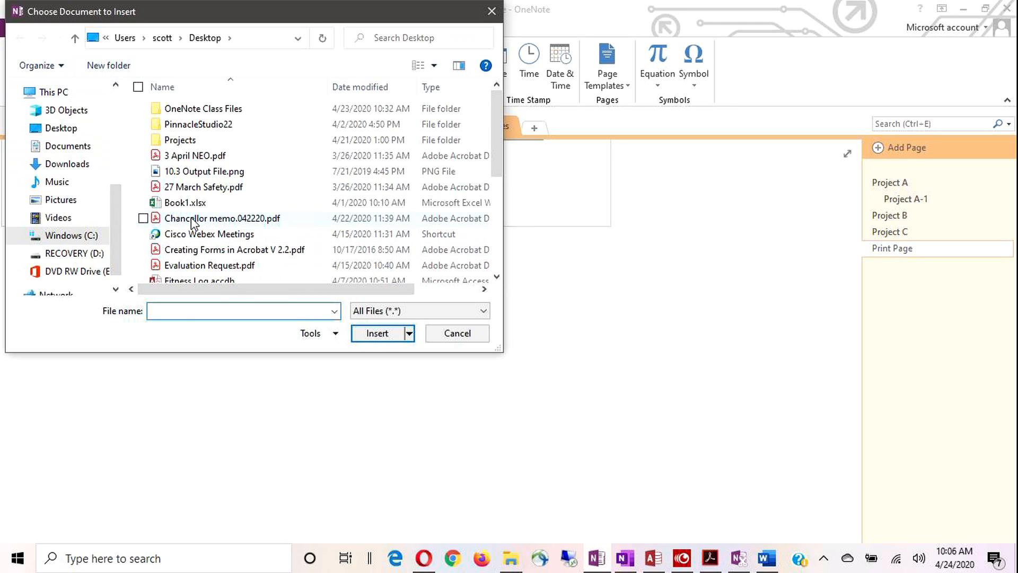
double_click(194, 219)
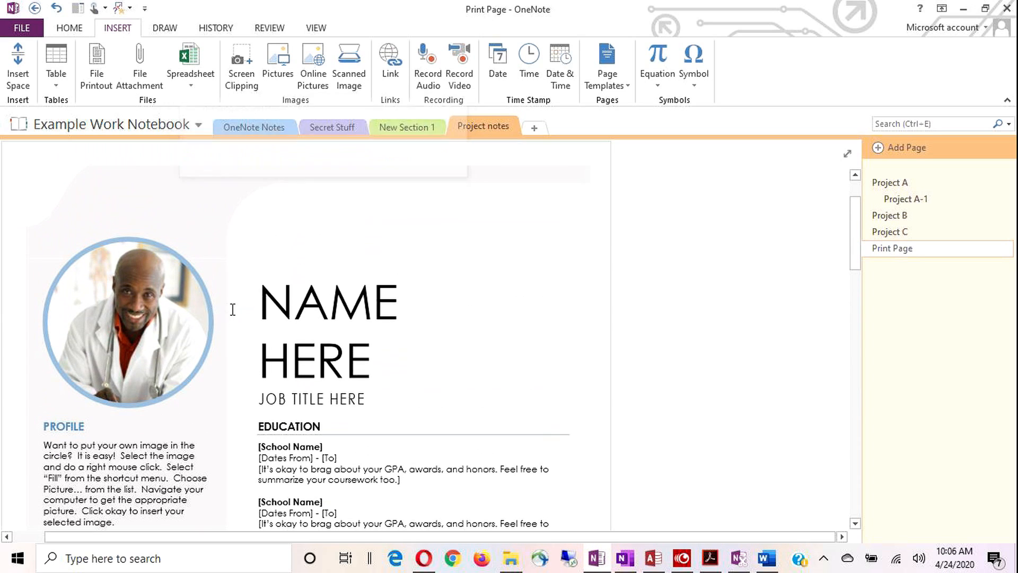
Review the memo printout, its PDF attachment icon and the resume printout on the Print Page
scroll(306, 345, down, 13)
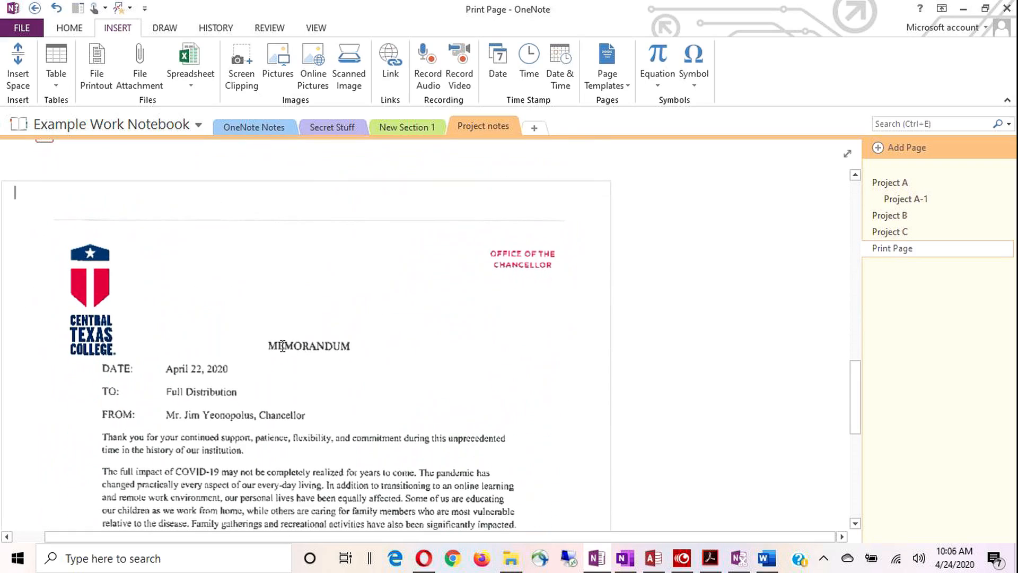
scroll(294, 362, down, 12)
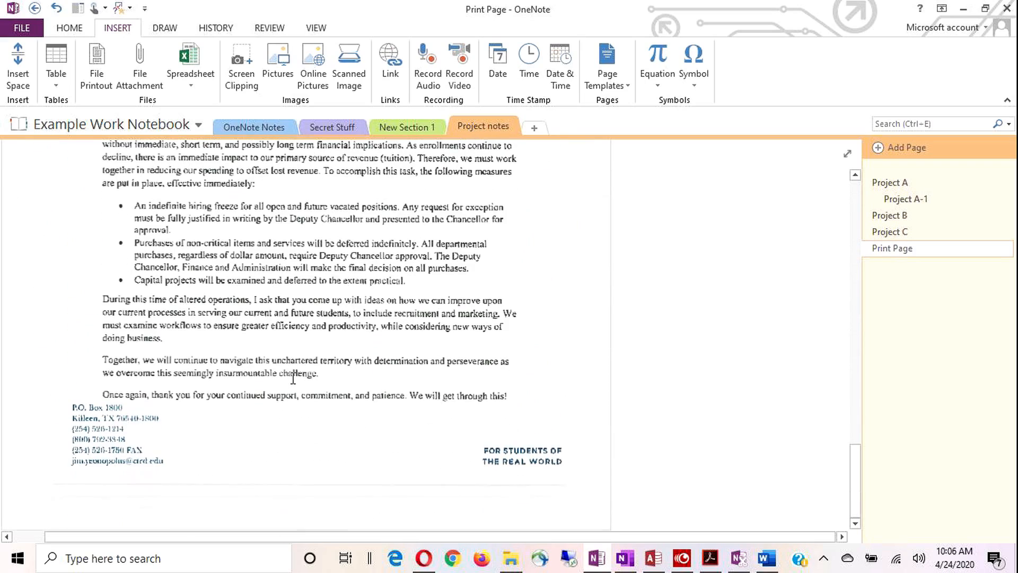
scroll(295, 377, up, 6)
scroll(295, 377, down, 2)
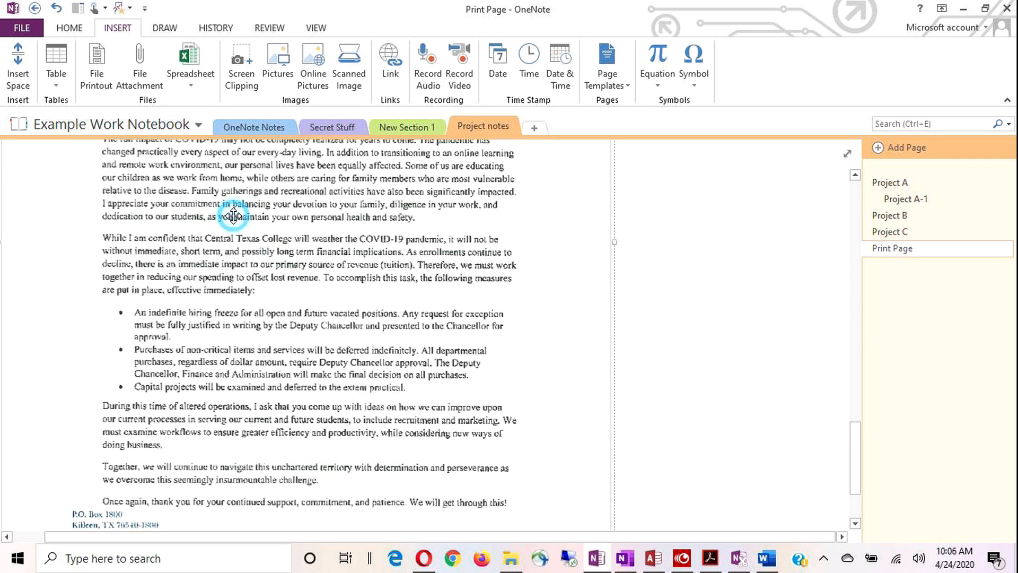
click(300, 201)
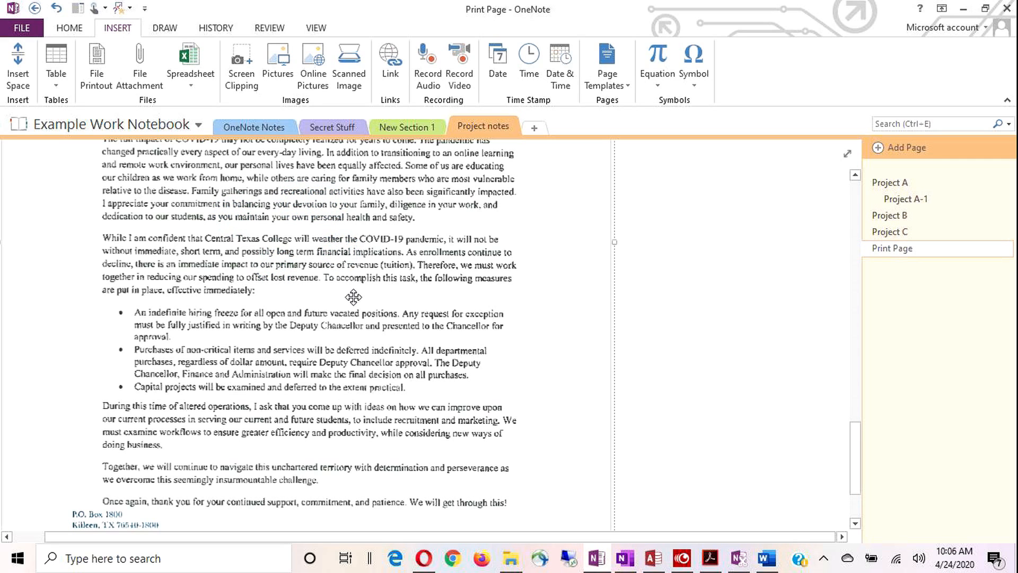
scroll(339, 300, up, 10)
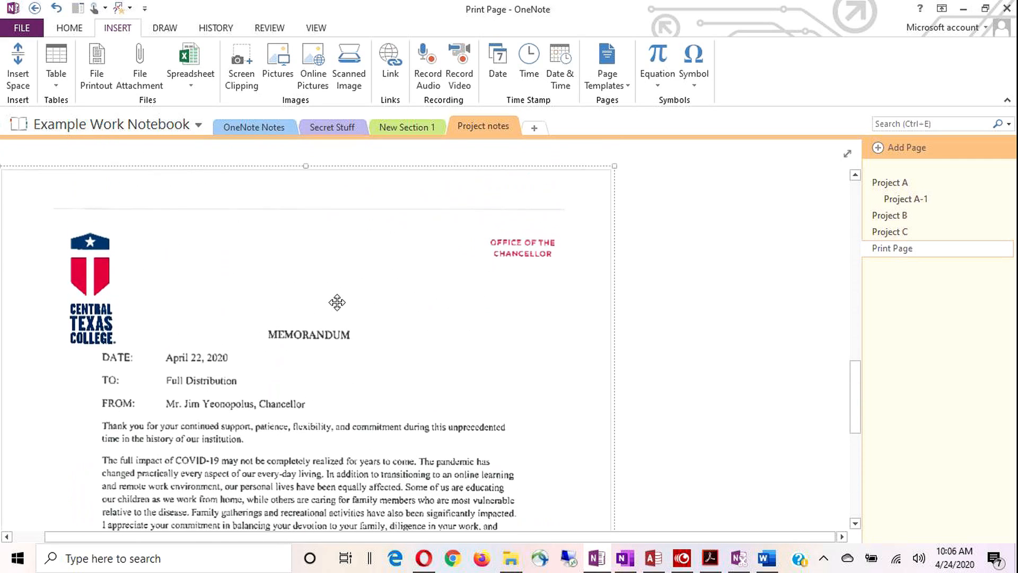
mouse_move(40, 231)
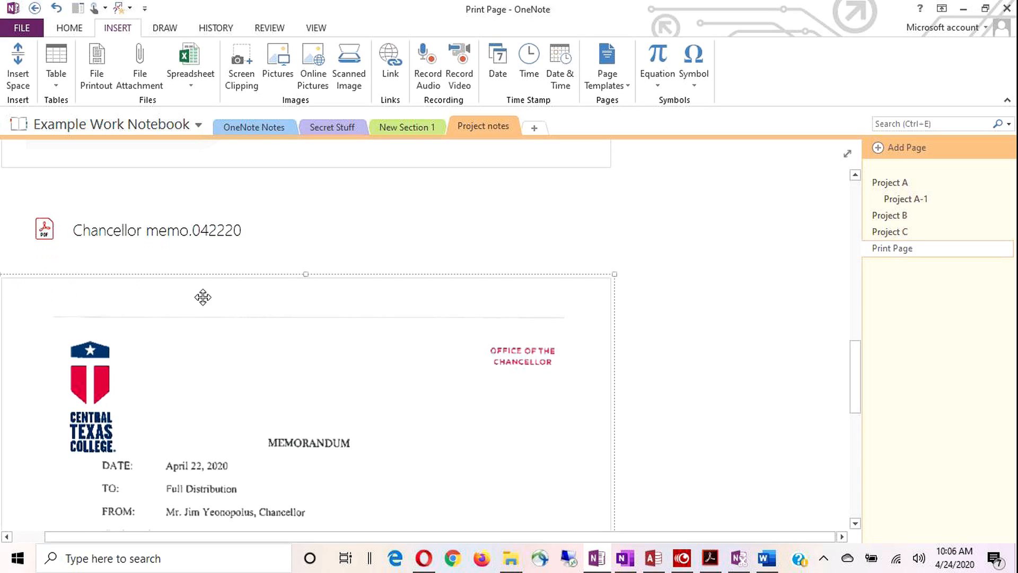
scroll(202, 295, up, 10)
scroll(237, 314, down, 4)
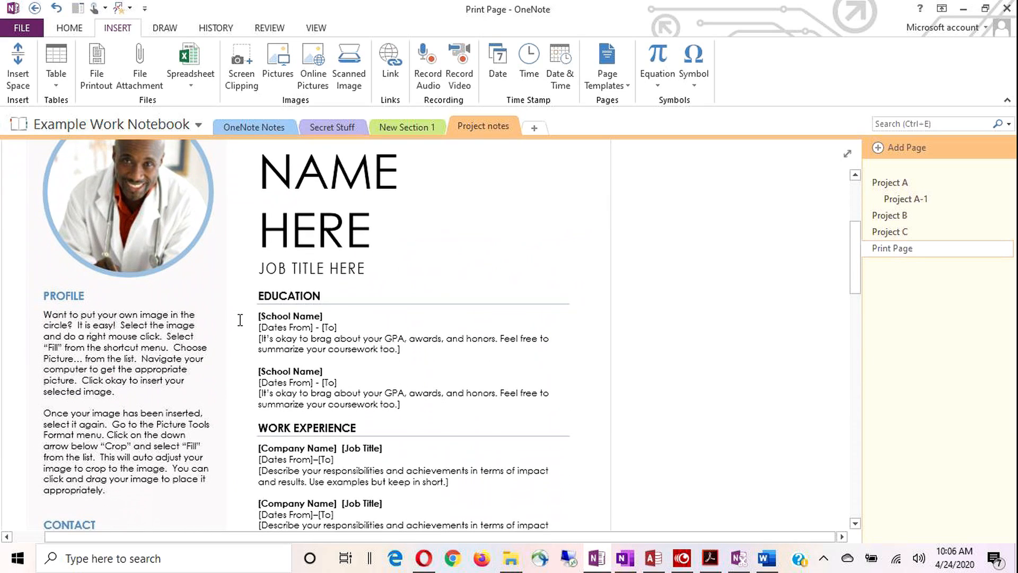
scroll(239, 318, up, 4)
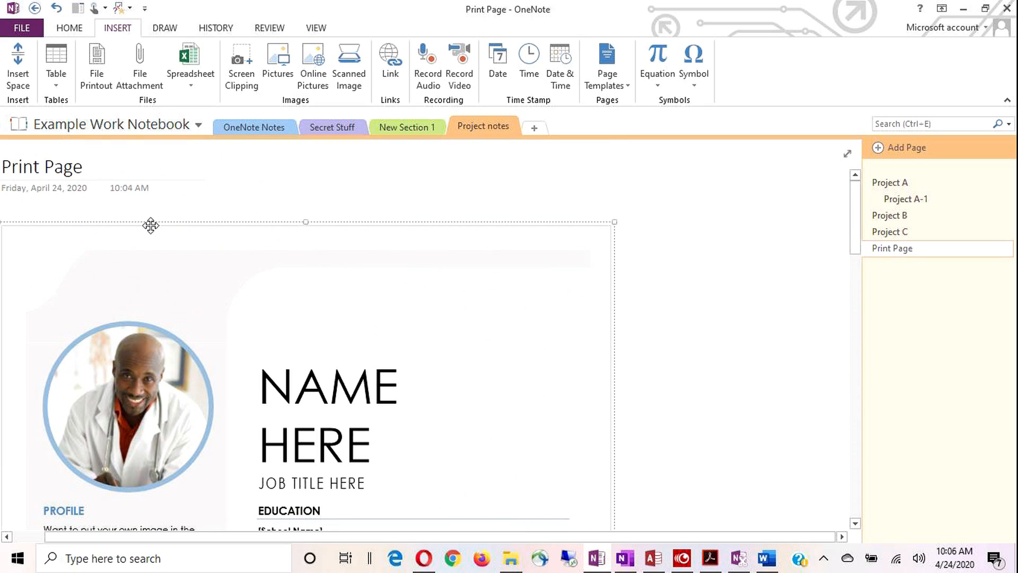
Attach Creating Forms in Acrobat V 2.2.pdf as a file in the blank area beside the resume printout
click(716, 244)
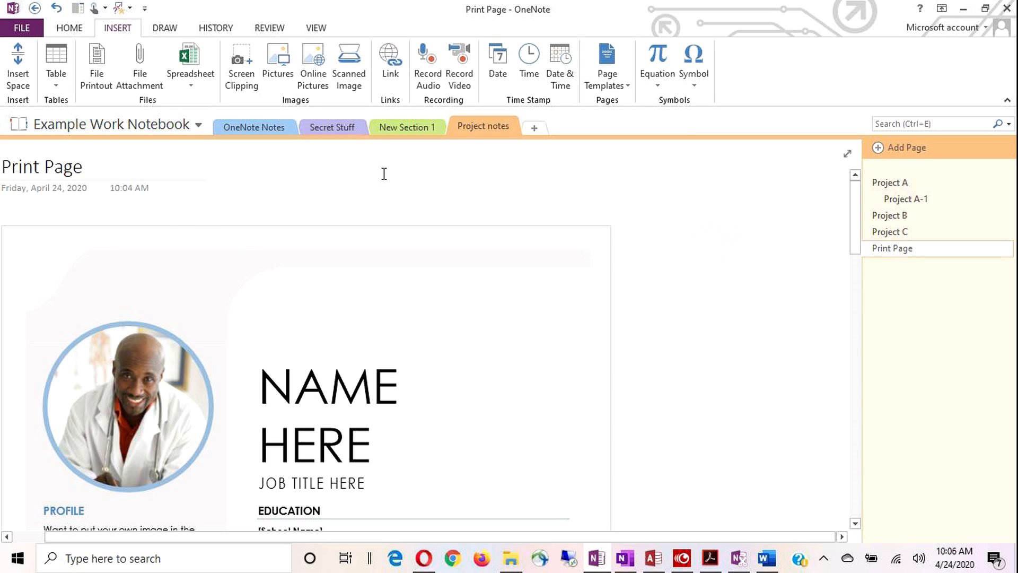
click(149, 69)
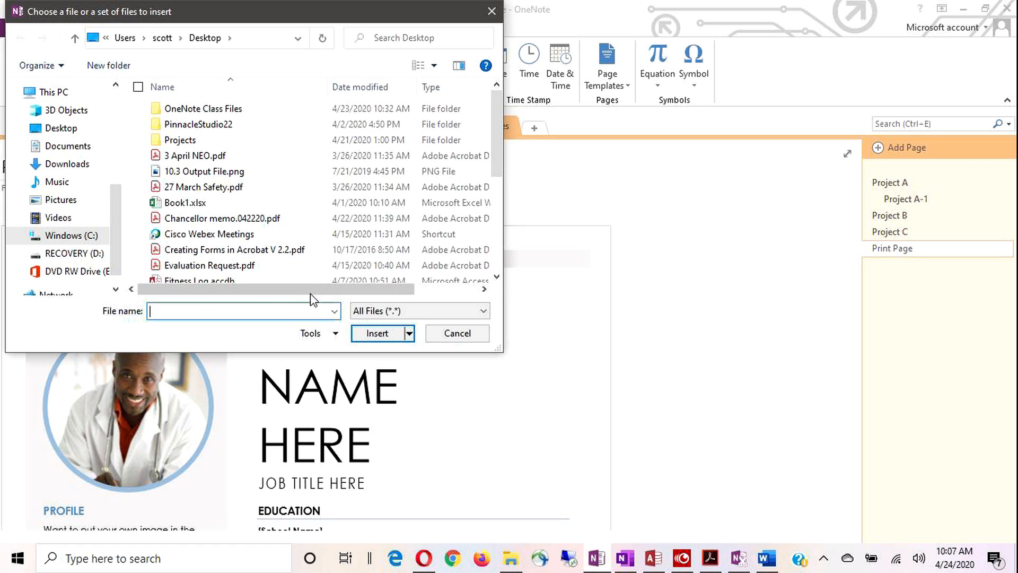
drag(310, 292, 392, 295)
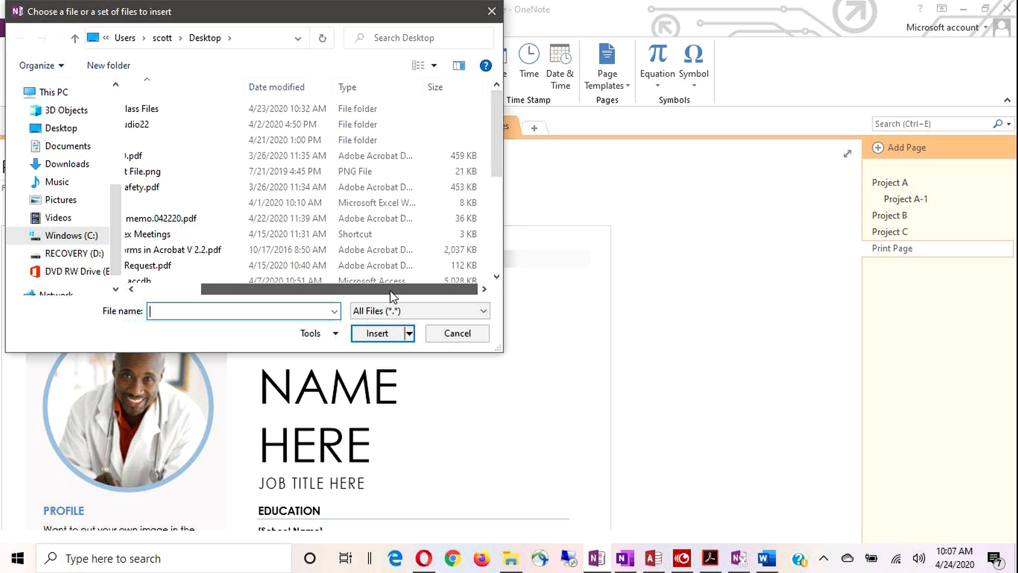
drag(389, 295, 295, 291)
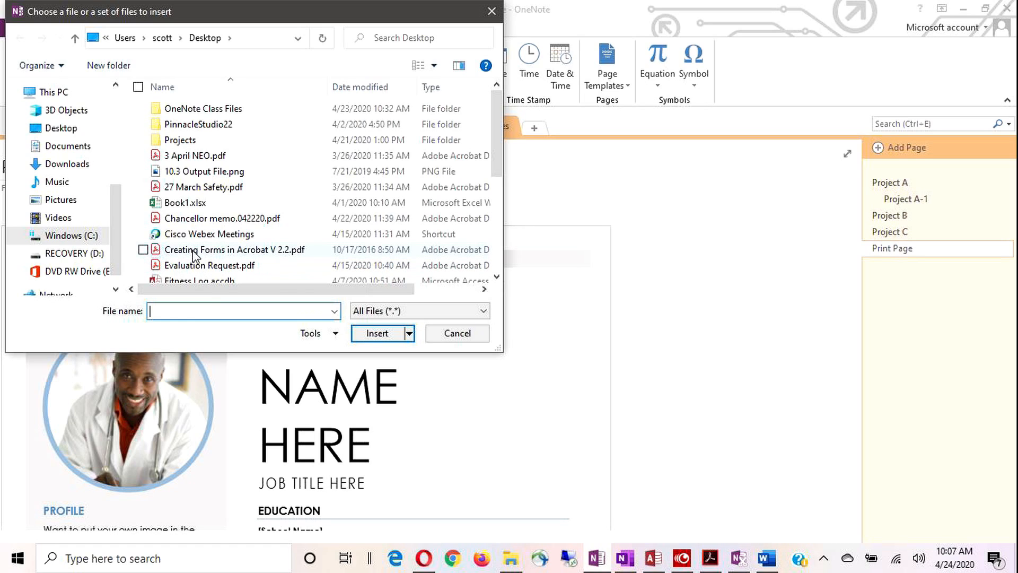
click(195, 254)
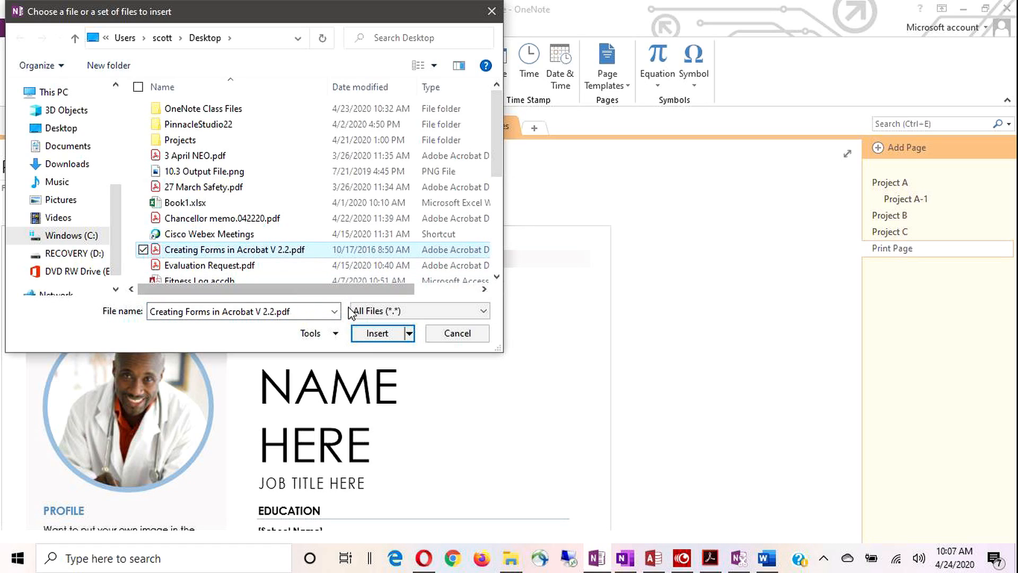
click(370, 338)
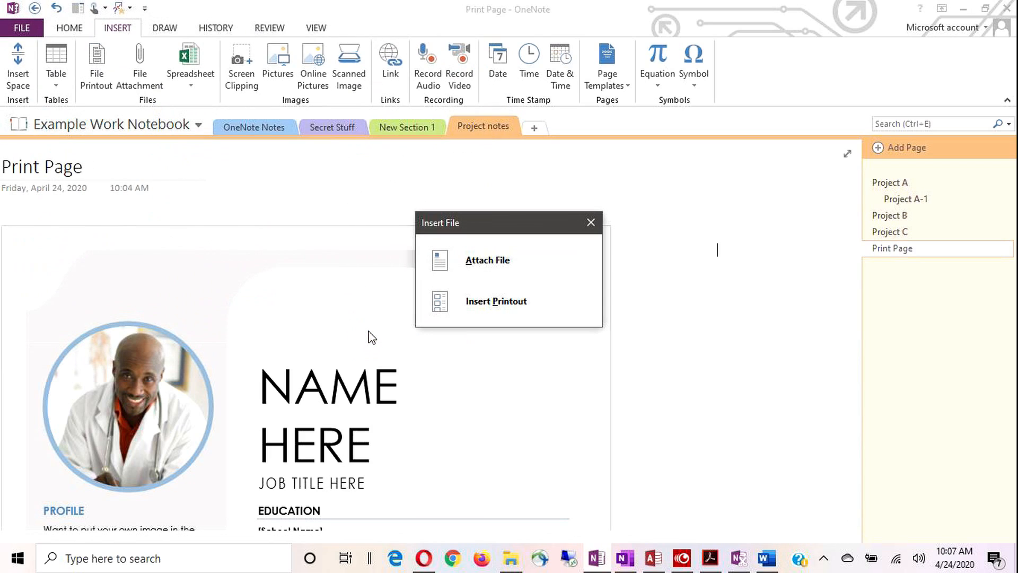
click(466, 264)
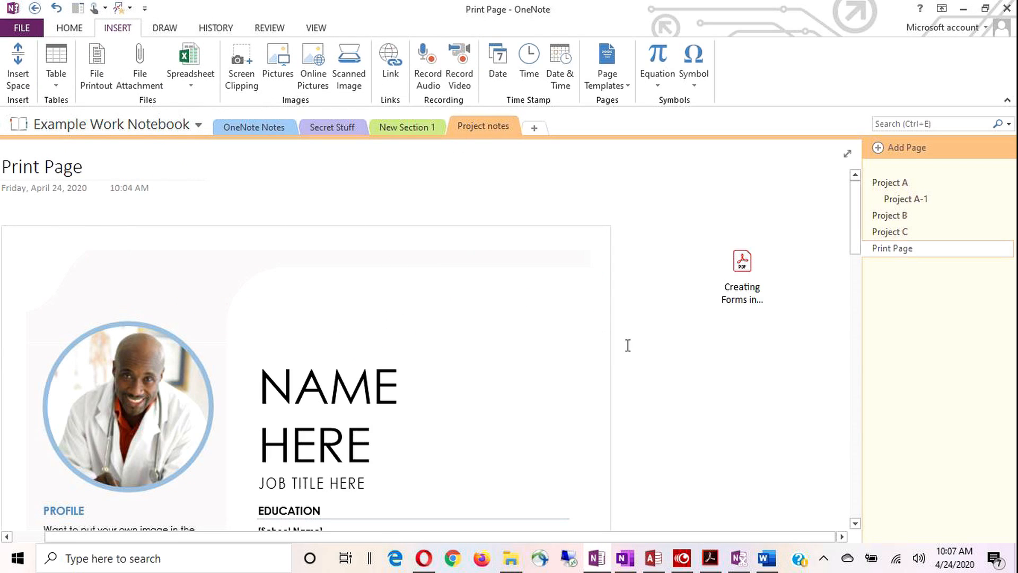
Open the attached Creating Forms PDF in Adobe Acrobat and look through its first pages
click(736, 262)
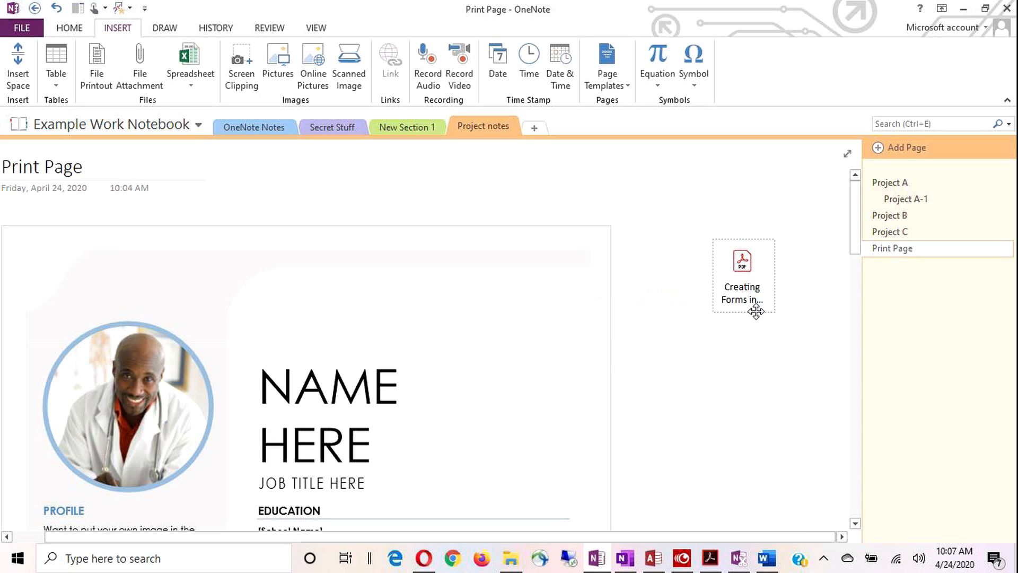
double_click(742, 264)
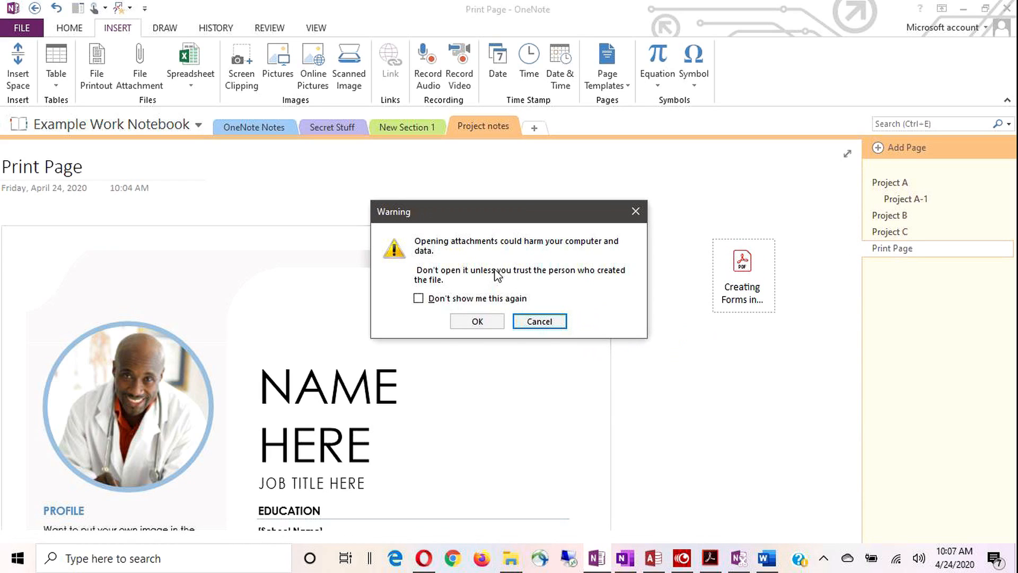
click(477, 321)
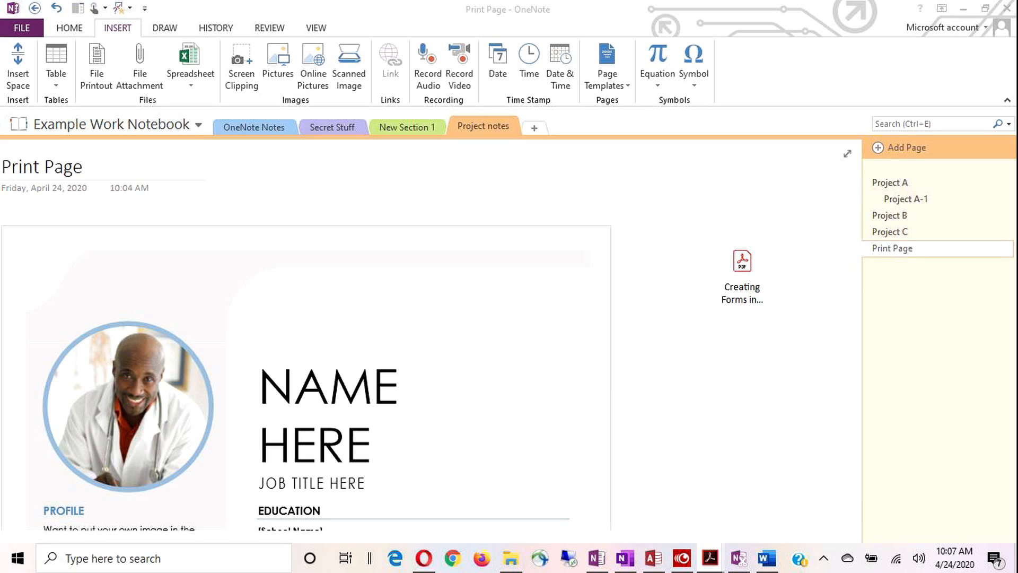
drag(1017, 31, 507, 36)
scroll(514, 292, down, 10)
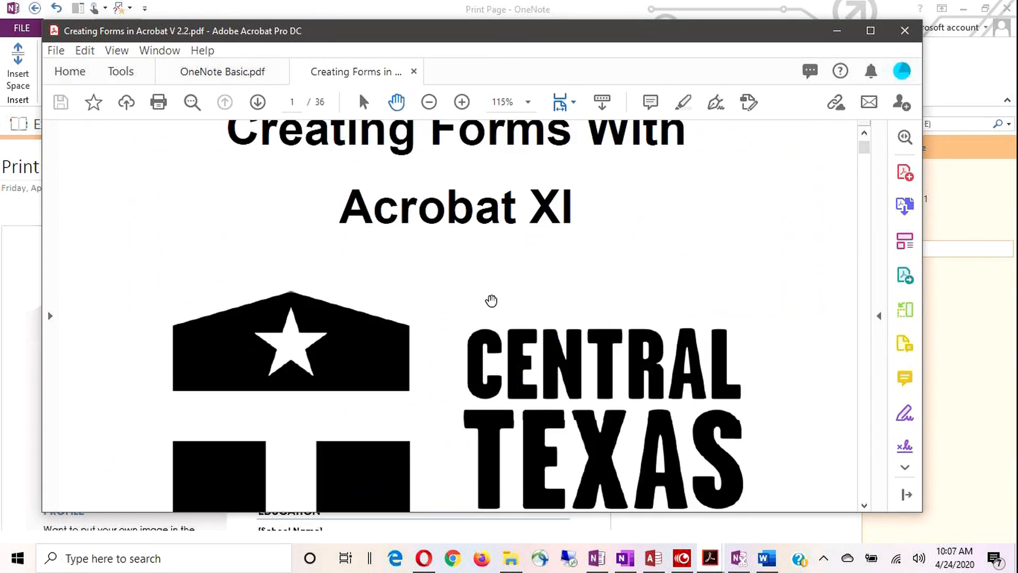
scroll(500, 302, down, 10)
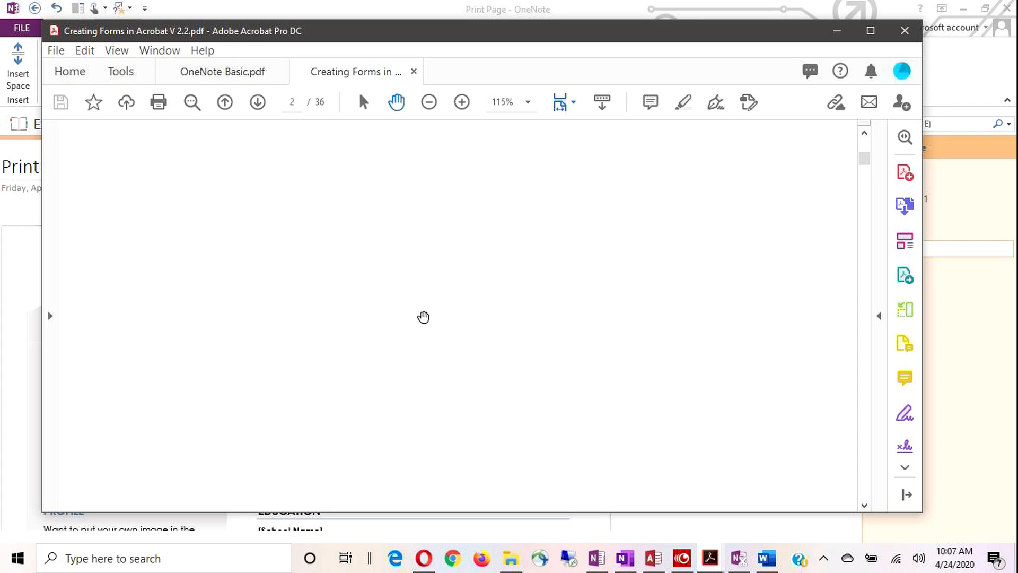
scroll(421, 244, up, 10)
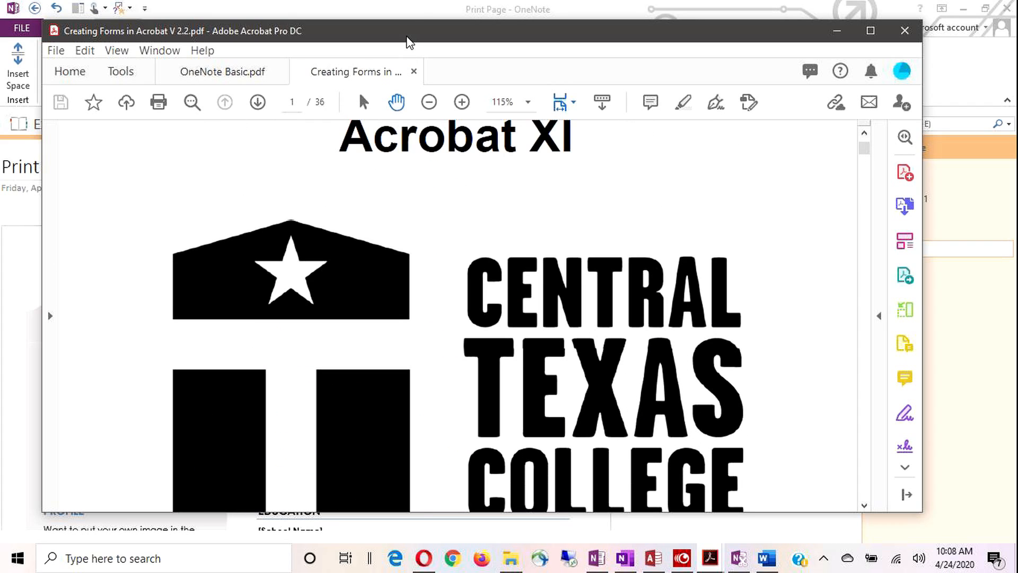
drag(411, 36, 1017, 43)
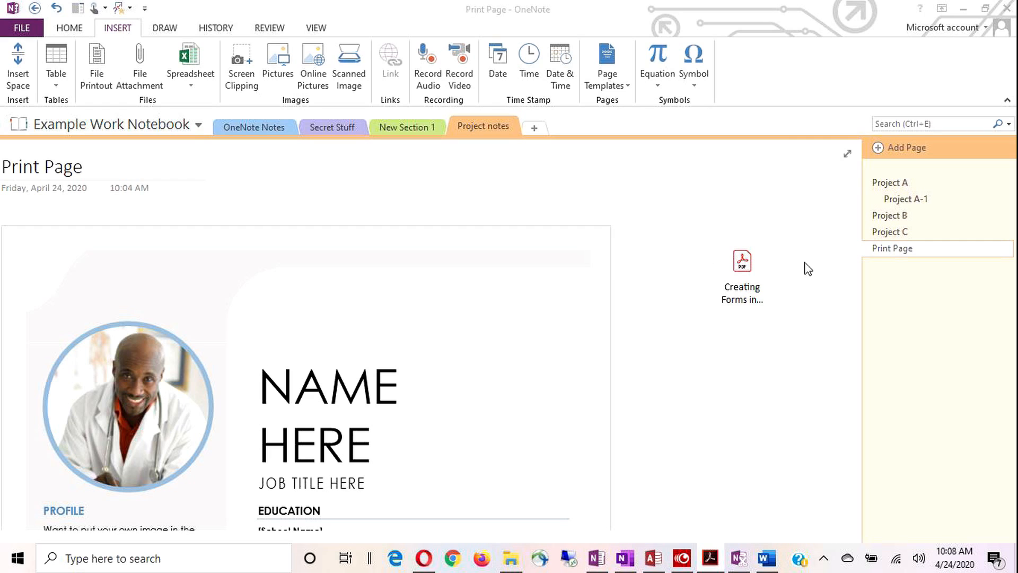
Insert the existing Excel file Fitness Members_2.xlsx from the Desktop as a spreadsheet below the memo printout on the Print Page
scroll(689, 382, down, 10)
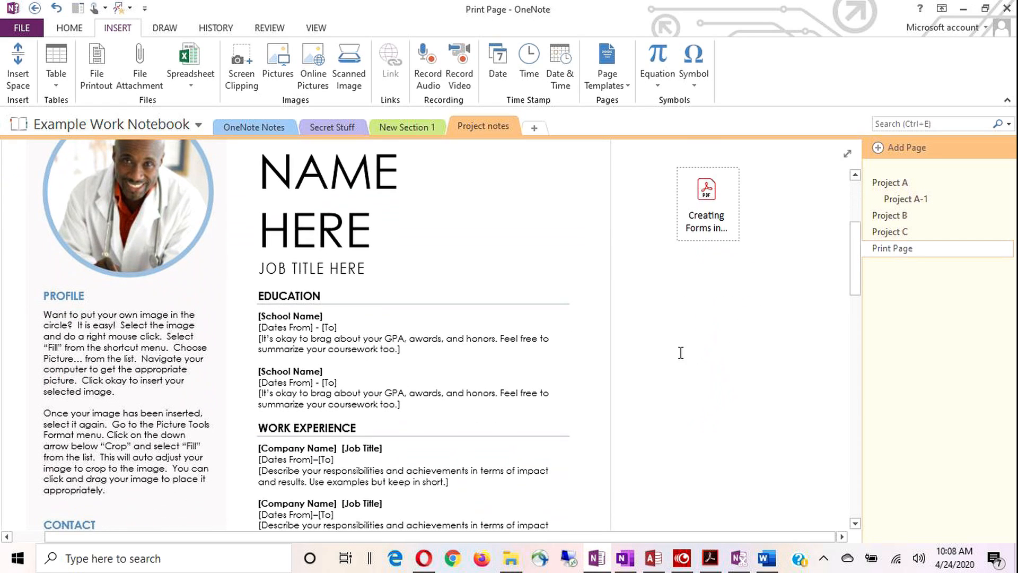
scroll(631, 384, down, 10)
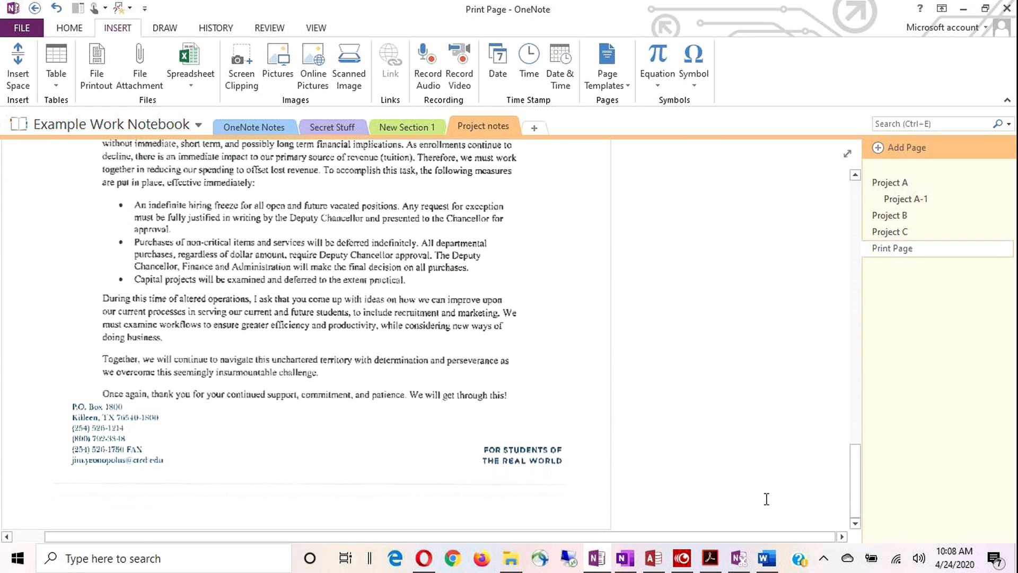
scroll(855, 523, down, 5)
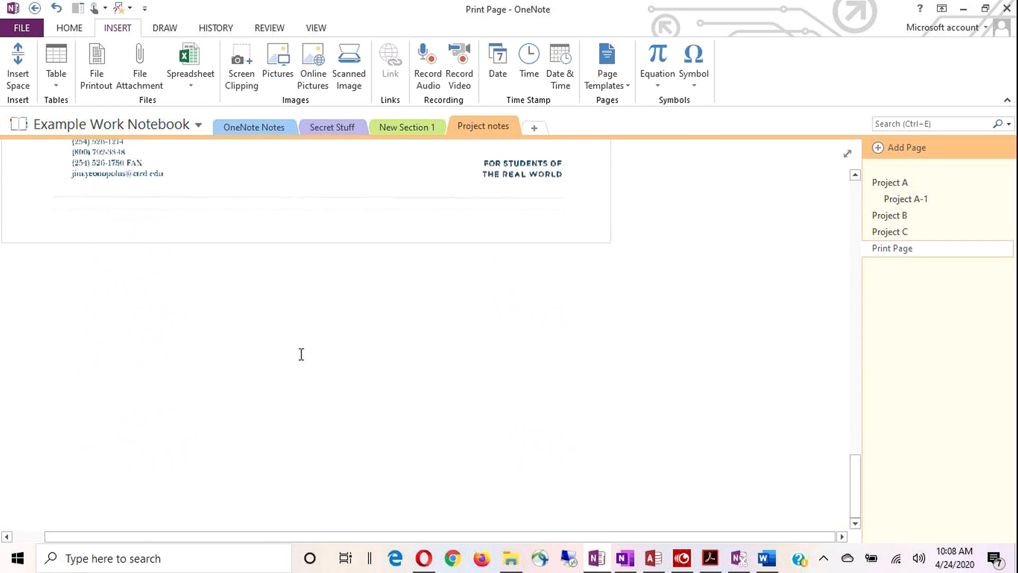
click(25, 292)
click(188, 66)
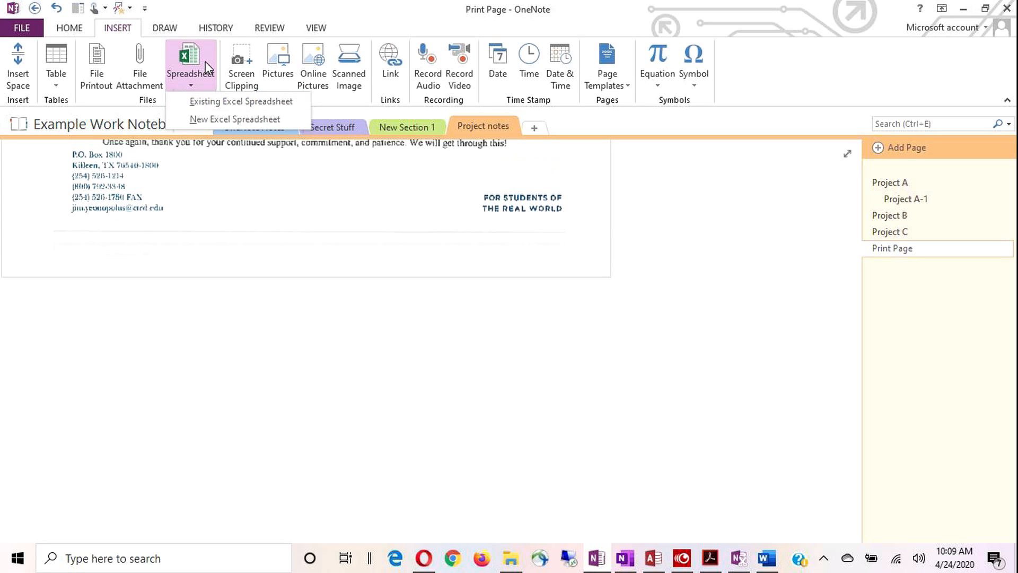
click(212, 107)
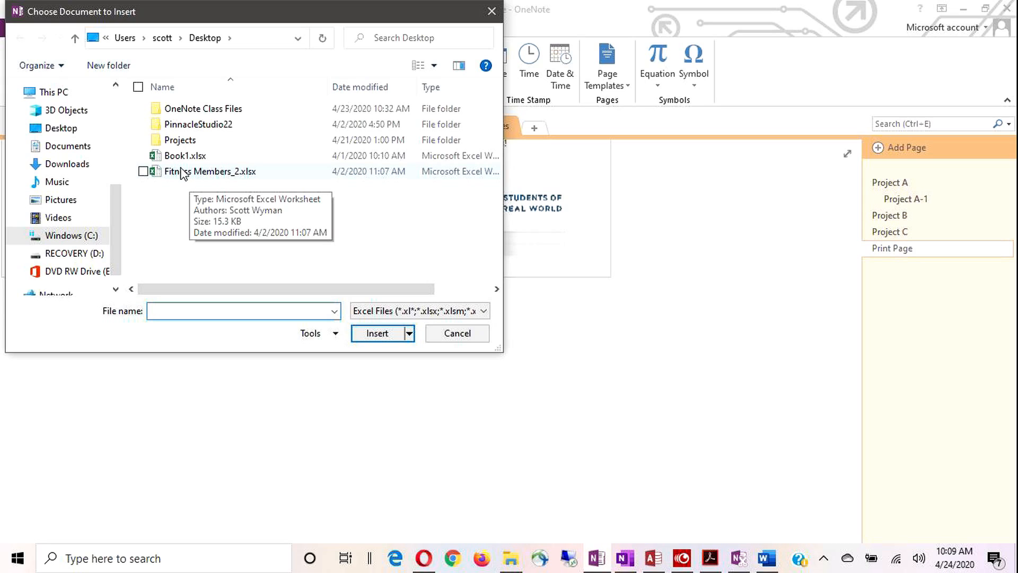
click(201, 171)
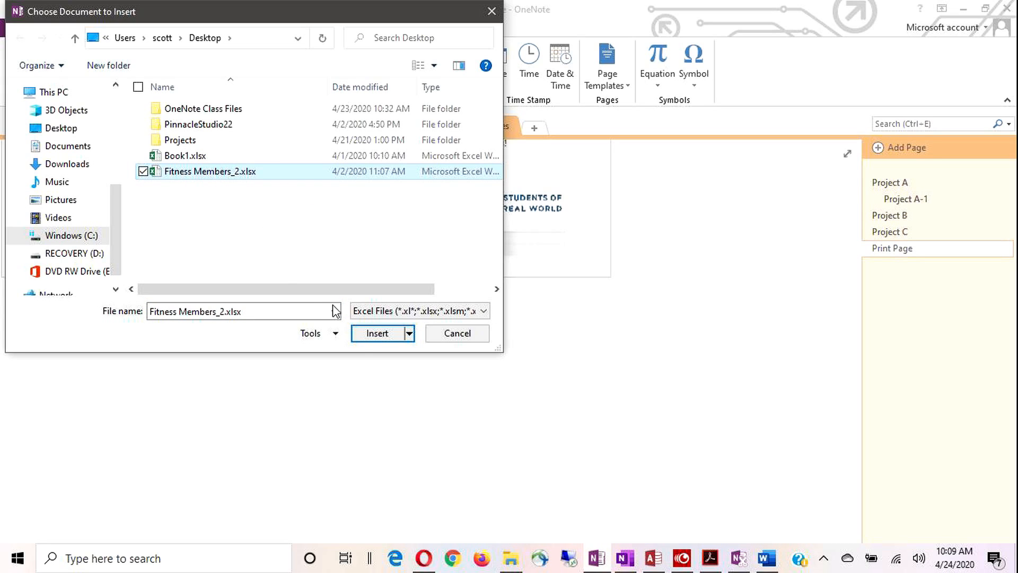
click(371, 335)
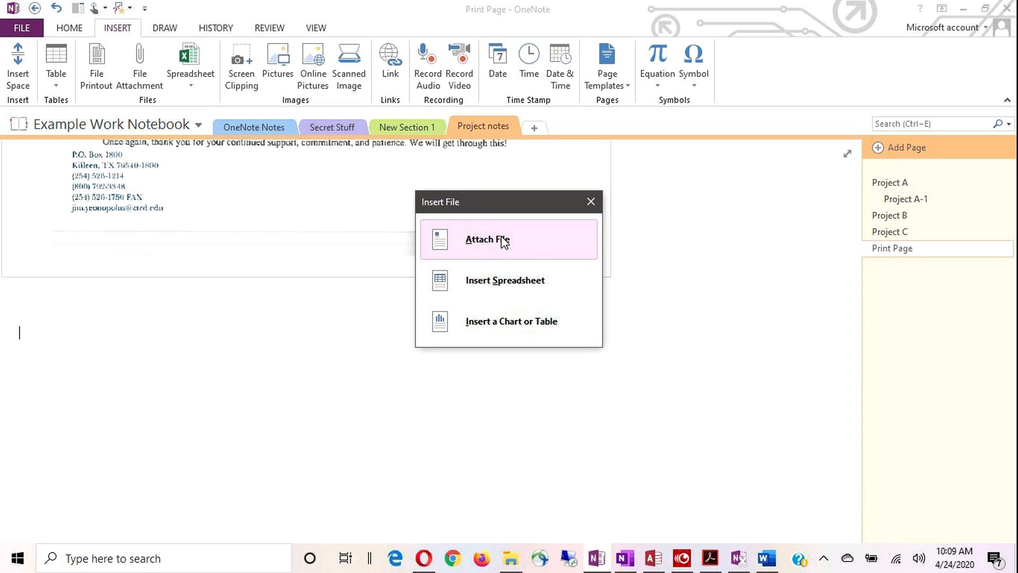
click(490, 281)
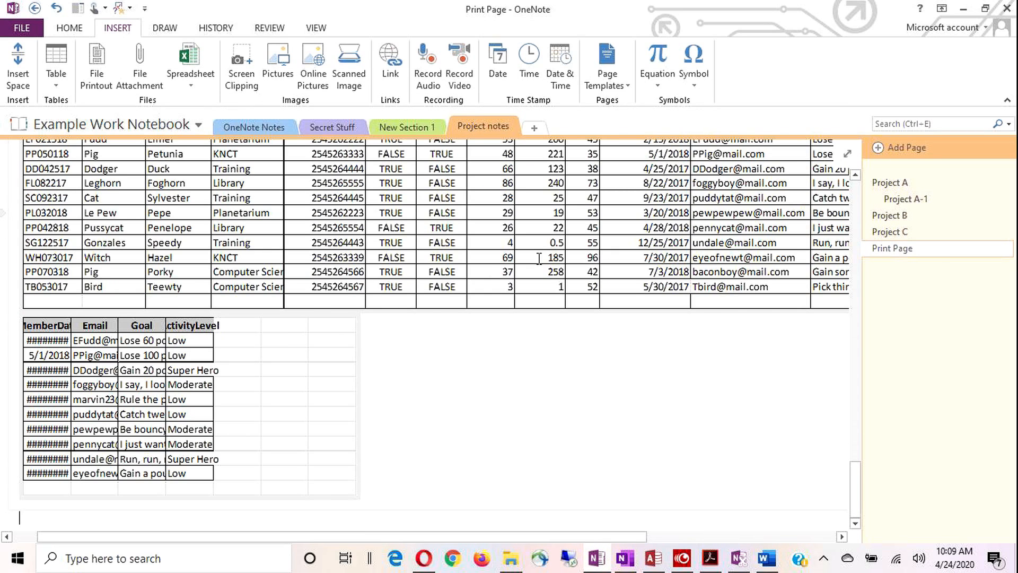
Examine the inserted Fitness Members_2 spreadsheet across its full width, including both tables and the memo printout above it
scroll(539, 258, up, 3)
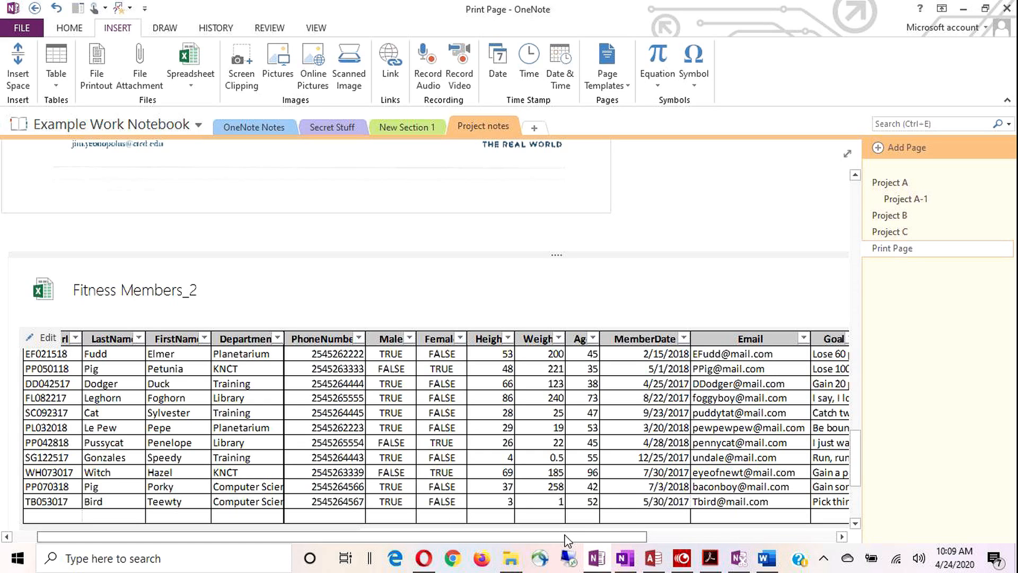
drag(570, 539, 791, 558)
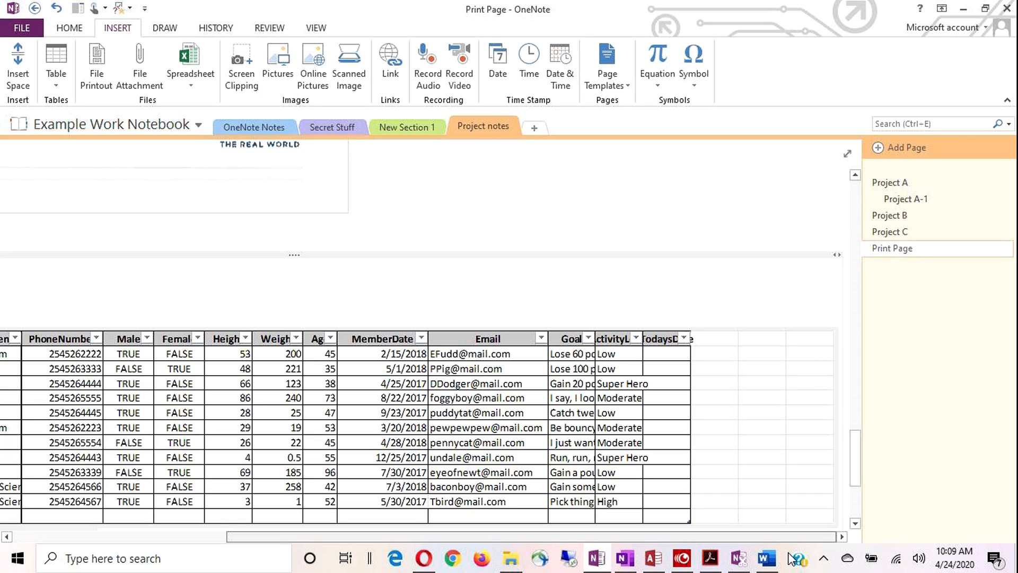
click(327, 186)
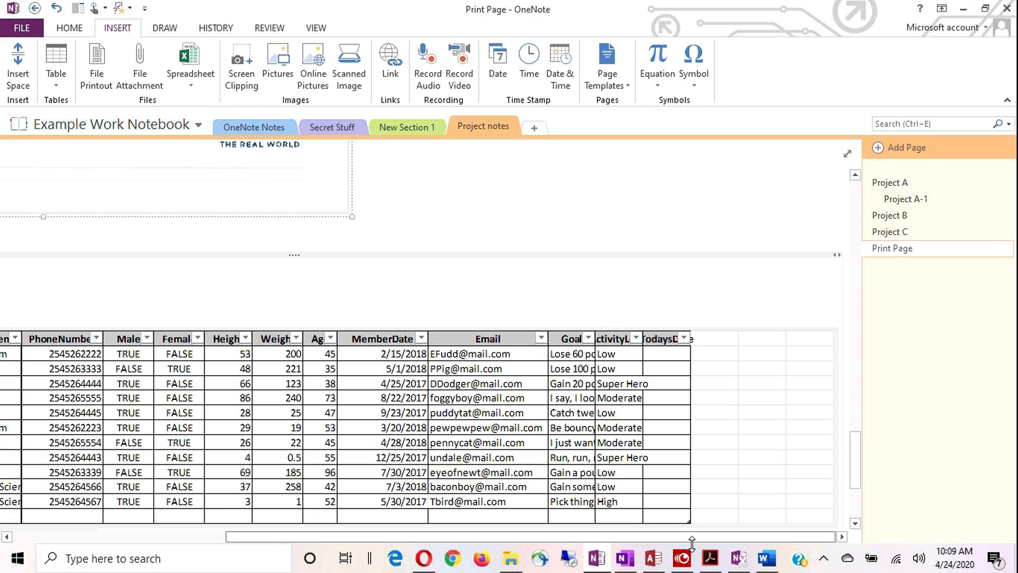
drag(684, 536, 469, 537)
scroll(329, 382, down, 3)
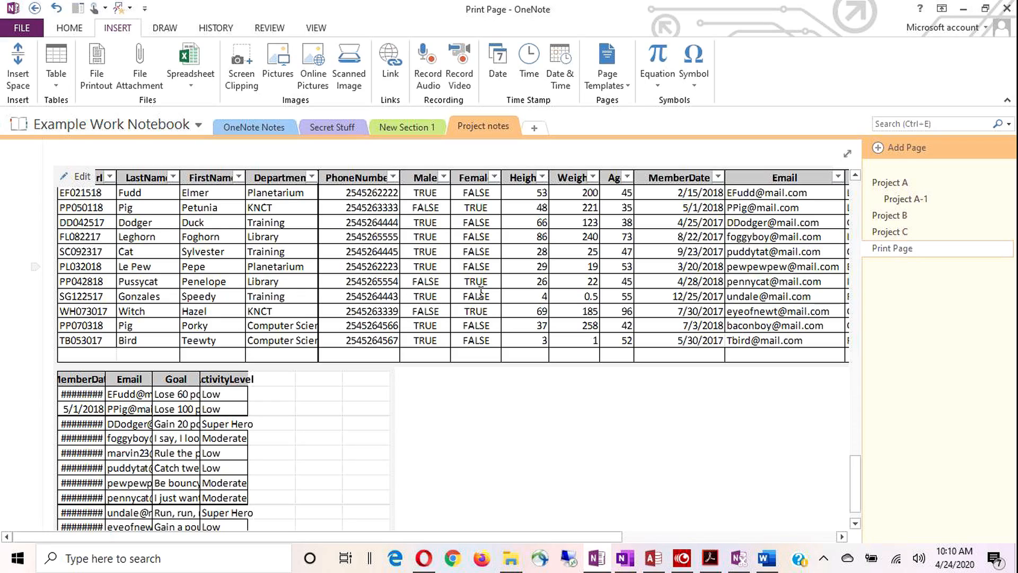
scroll(480, 291, up, 15)
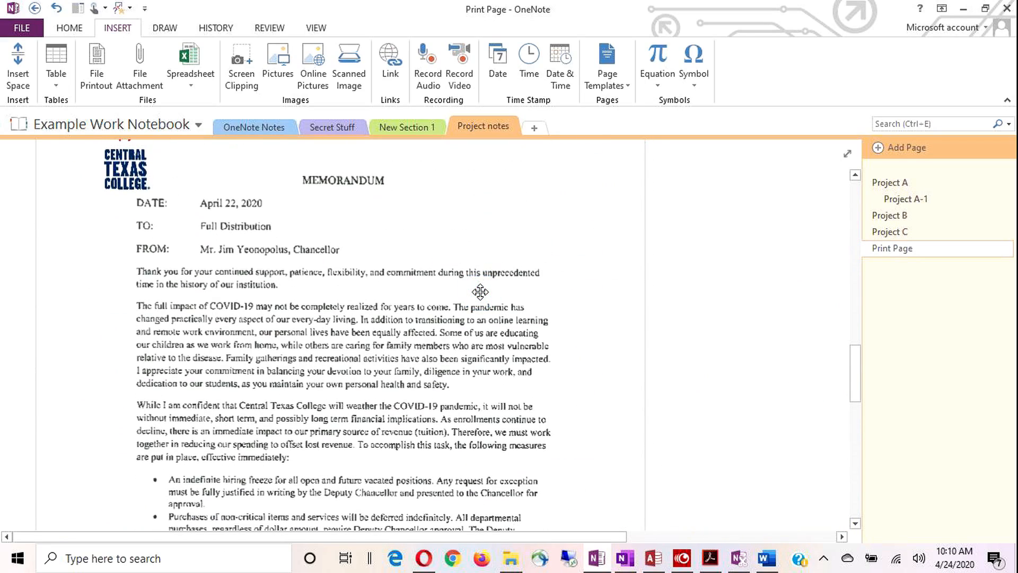
scroll(481, 292, down, 15)
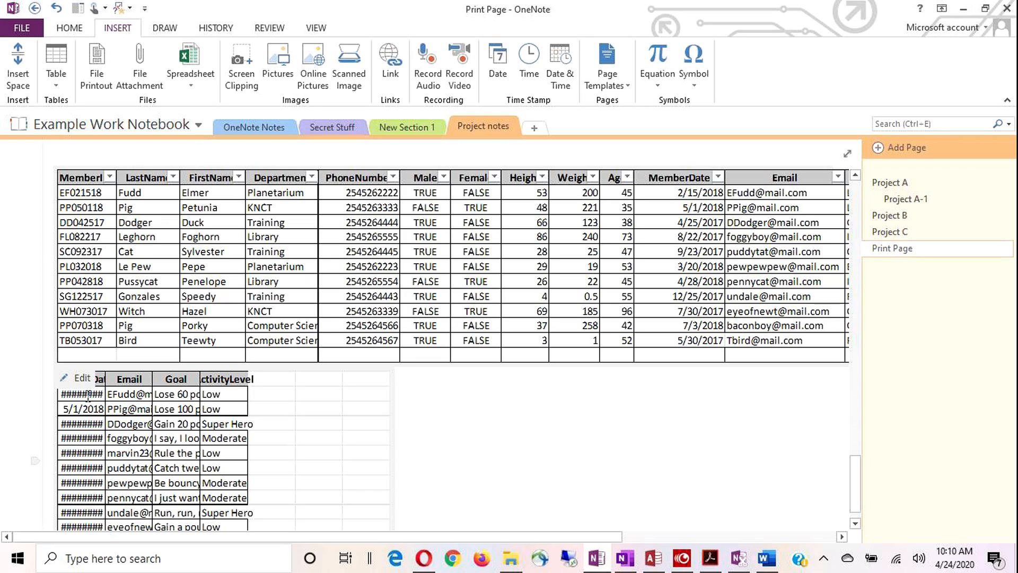
Open the second fitness table for editing in Excel, autofit columns A through D, save the workbook and close it
click(80, 379)
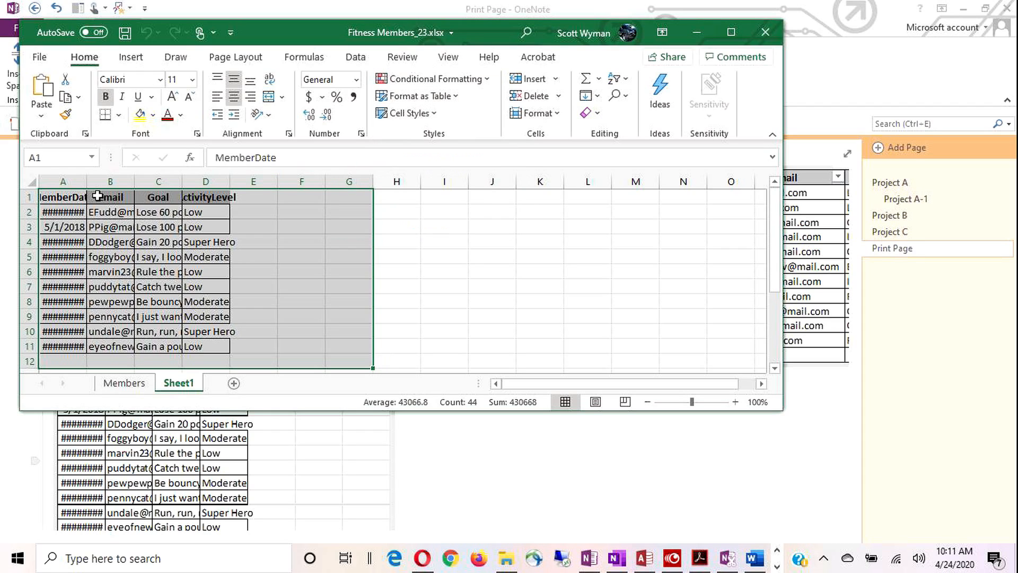
double_click(85, 182)
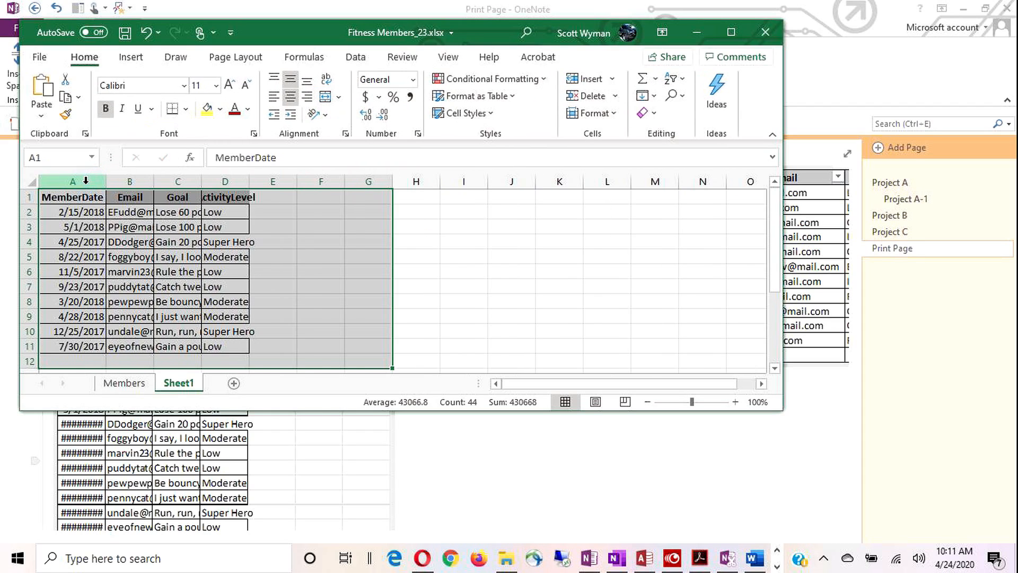
double_click(154, 181)
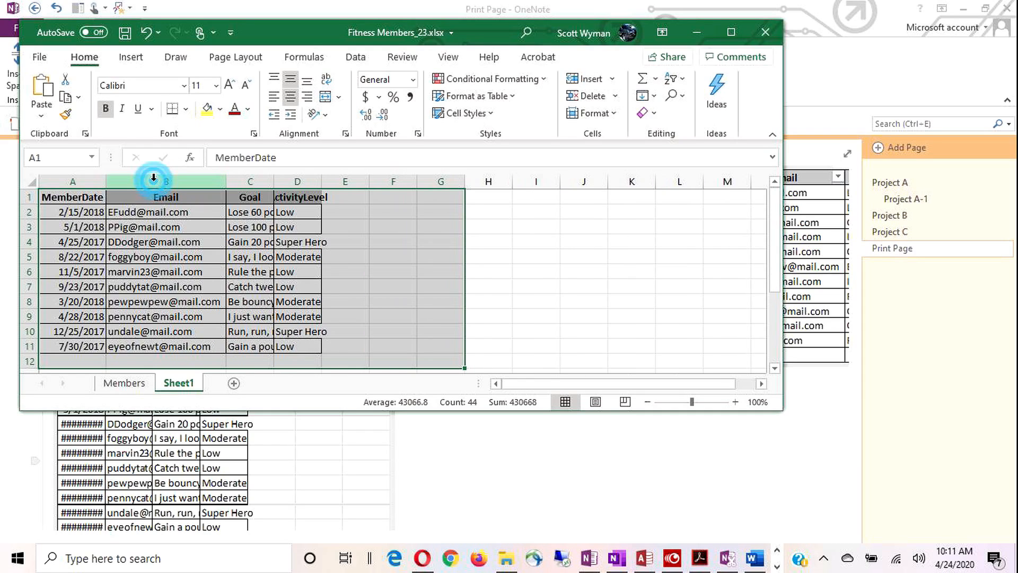
double_click(273, 181)
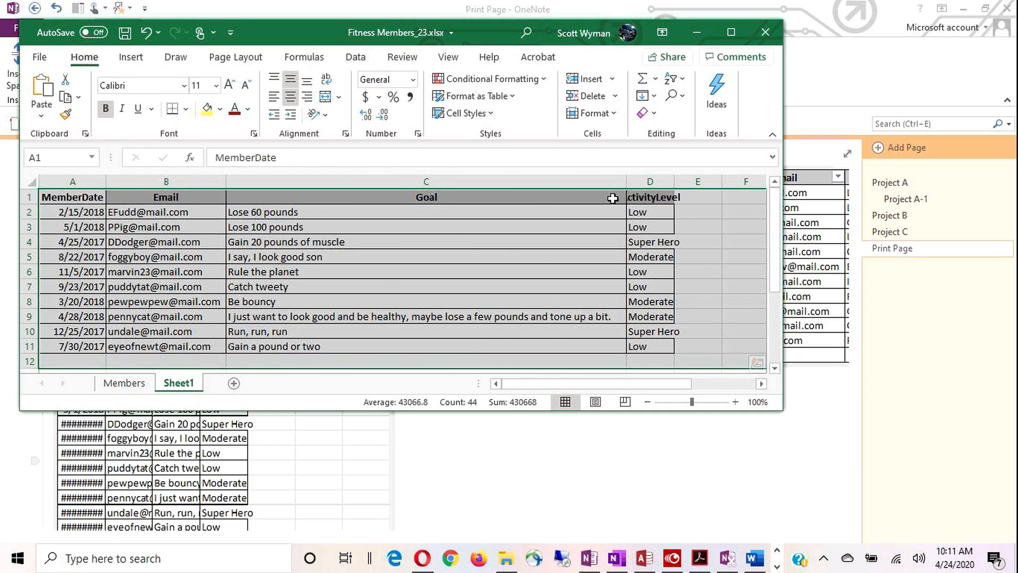
double_click(674, 182)
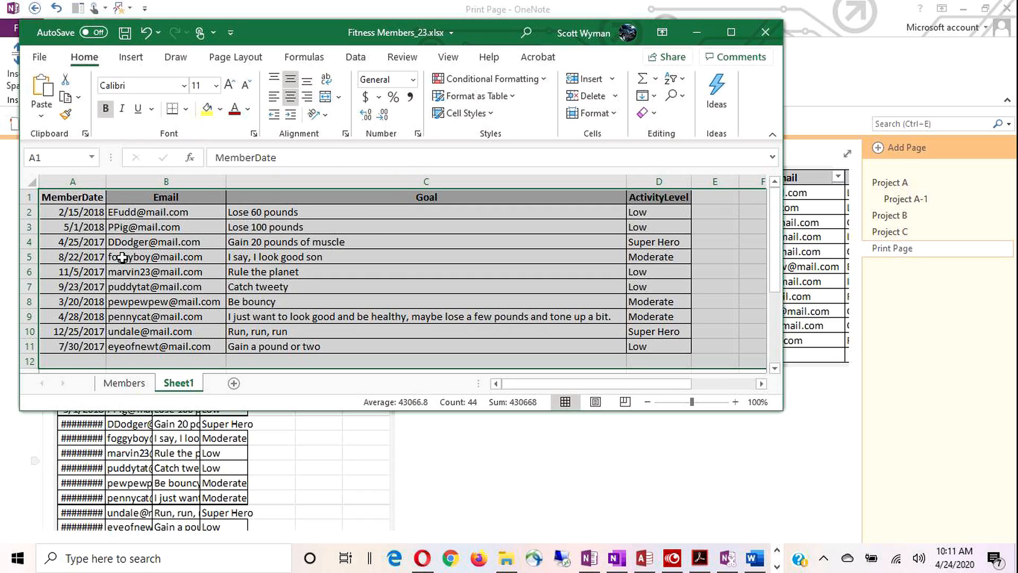
click(126, 33)
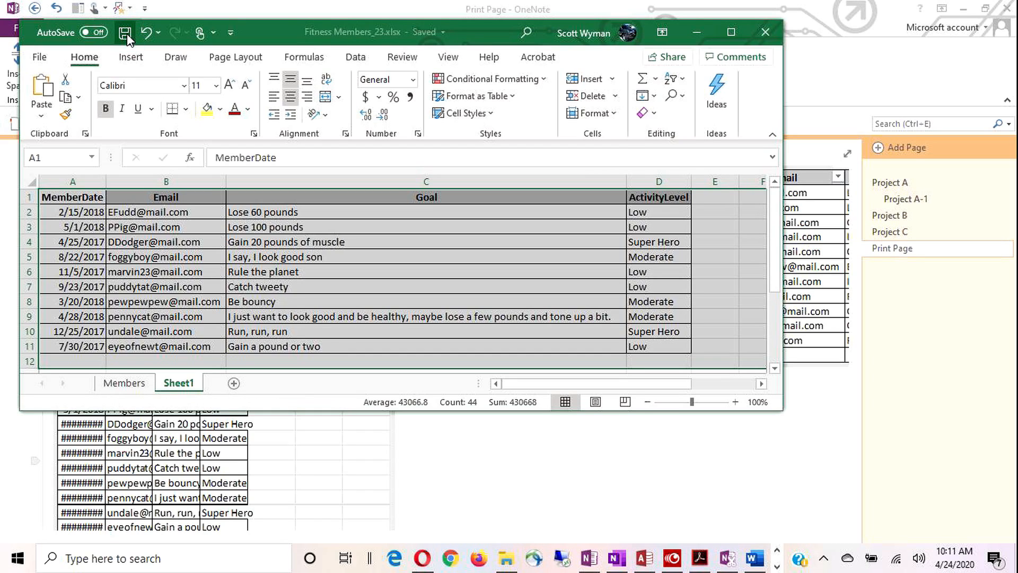
click(765, 32)
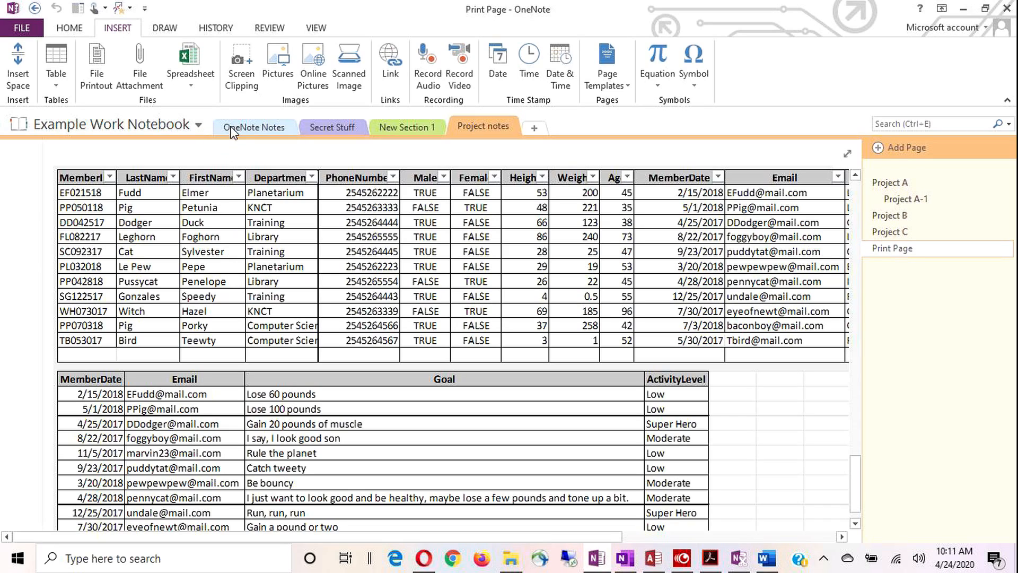
Insert a screen clipping of the wall clock from the desktop background and move it to the blank area beside the memo printout
click(245, 75)
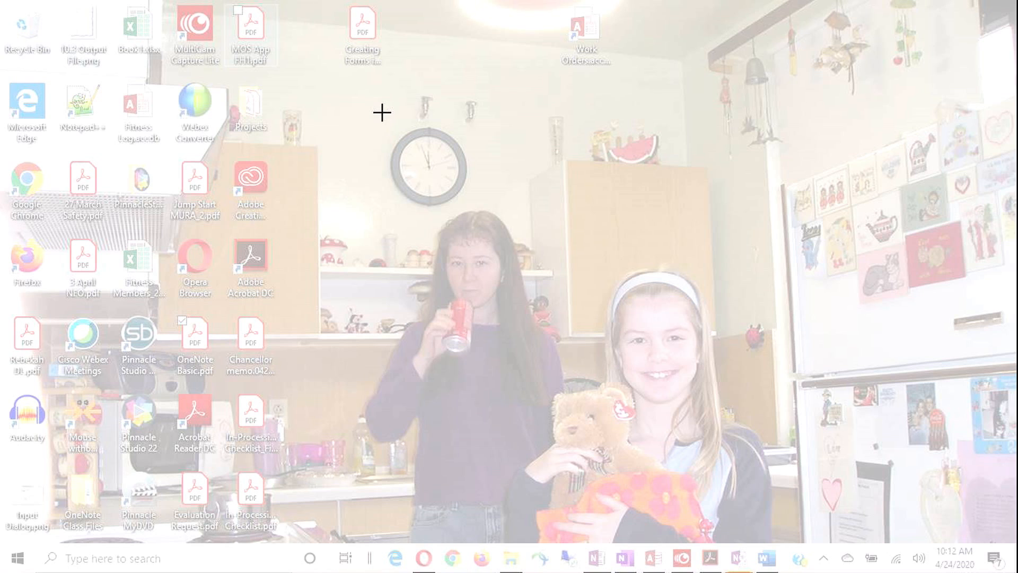
drag(381, 112, 473, 211)
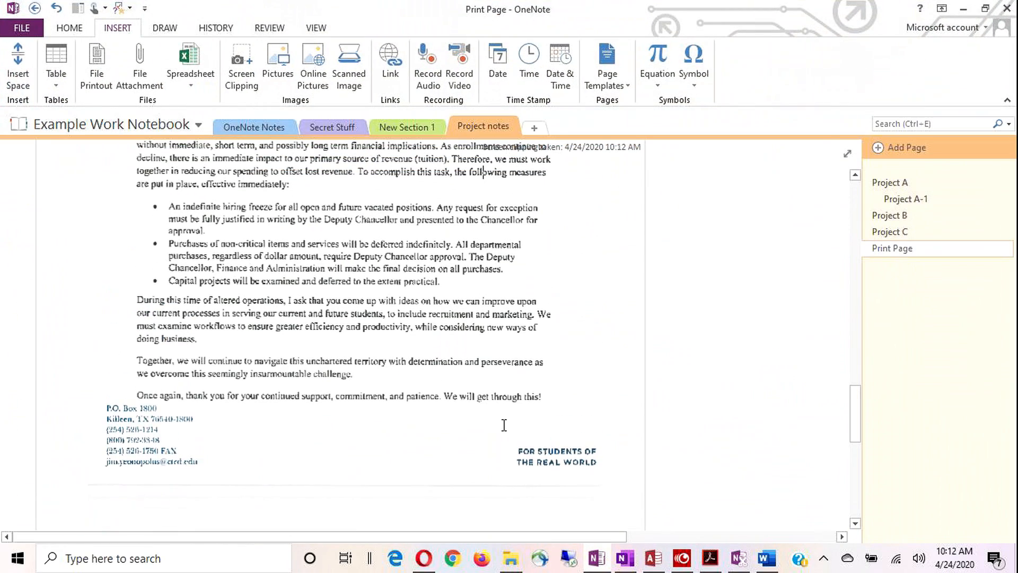
scroll(485, 360, down, 10)
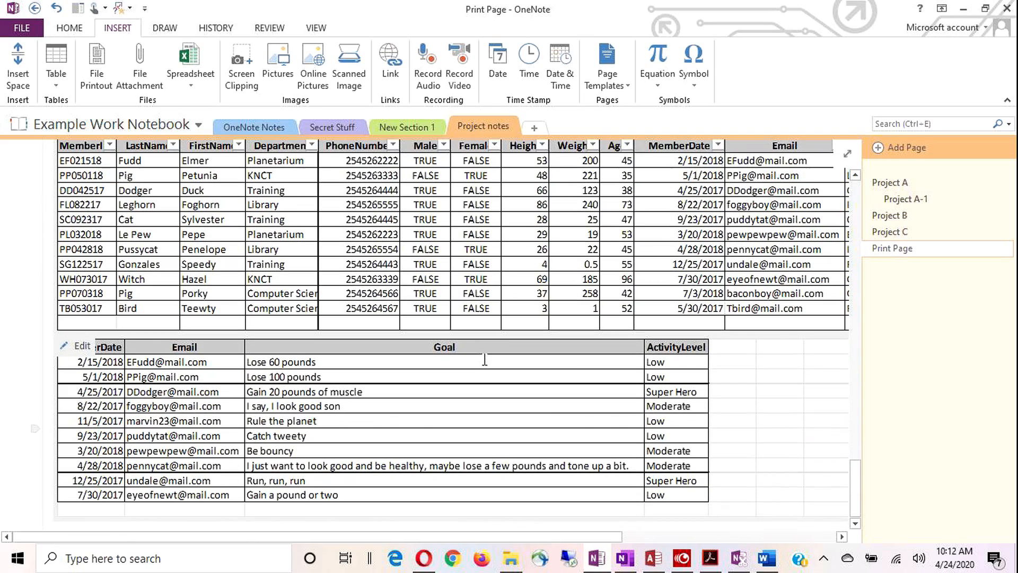
scroll(625, 399, up, 1)
scroll(625, 398, up, 20)
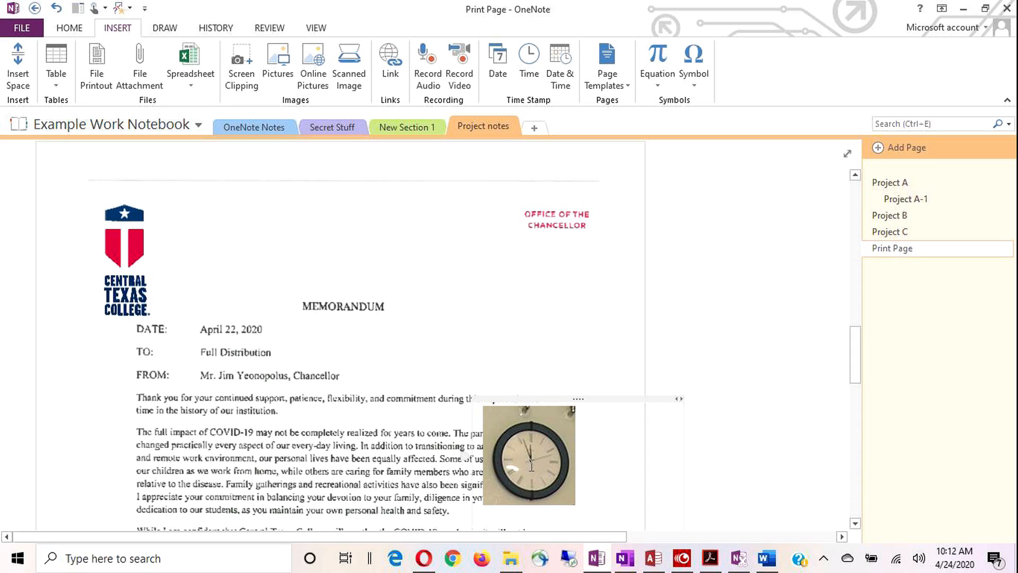
drag(569, 400, 746, 279)
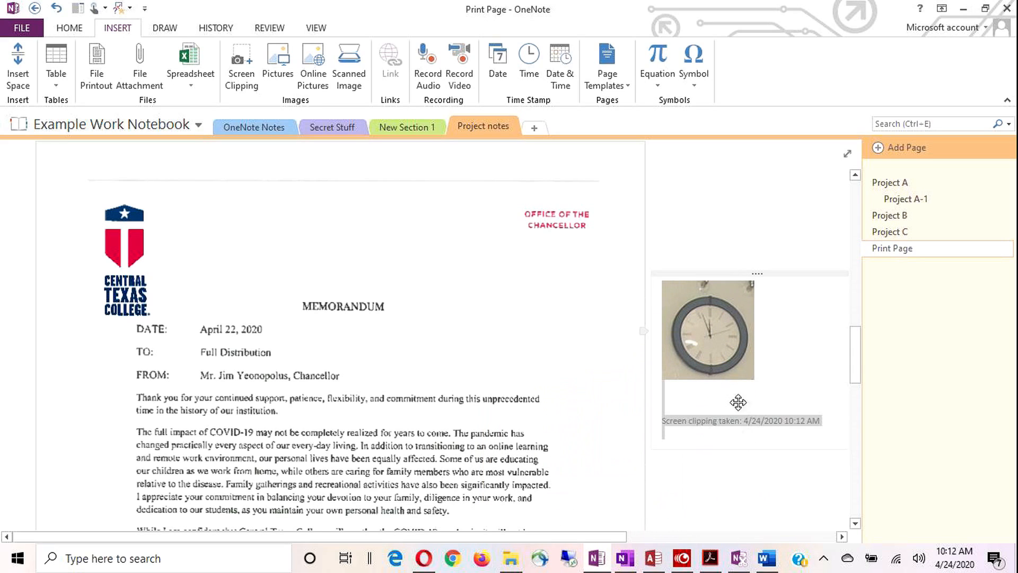
click(735, 452)
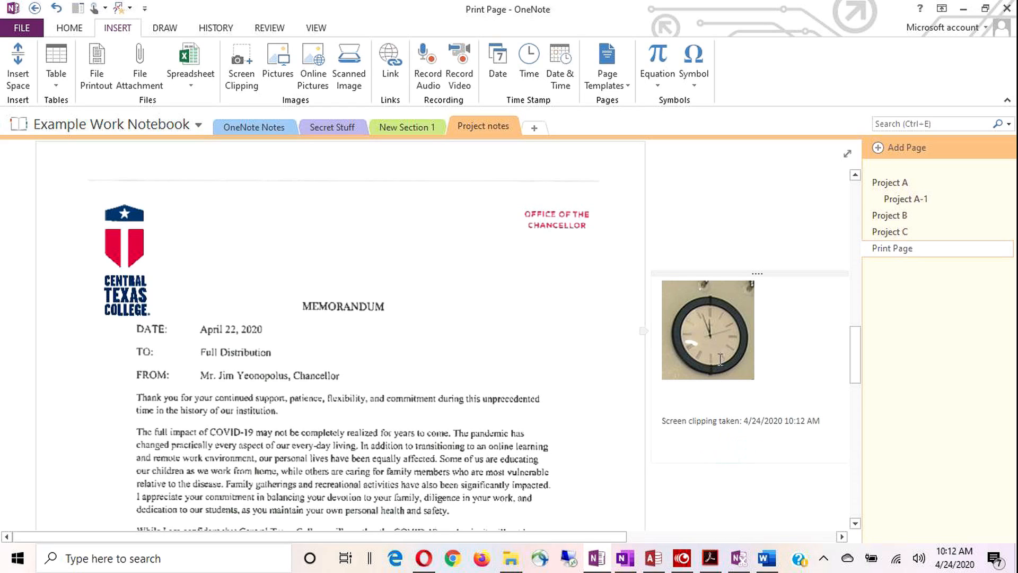
click(705, 323)
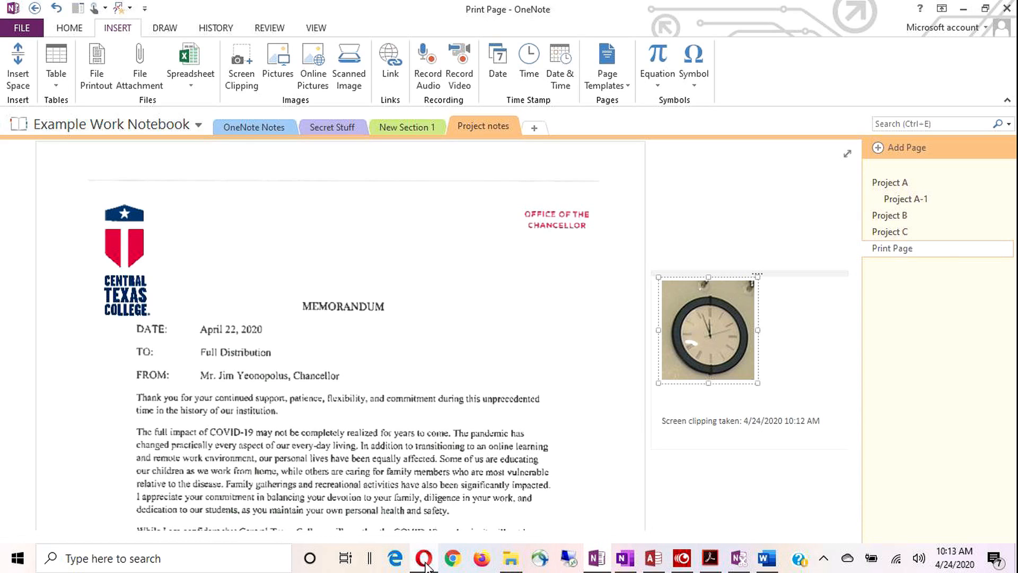
Switch to Chrome, open the bookmarked kwtx.com news site and maximize the browser window
click(452, 566)
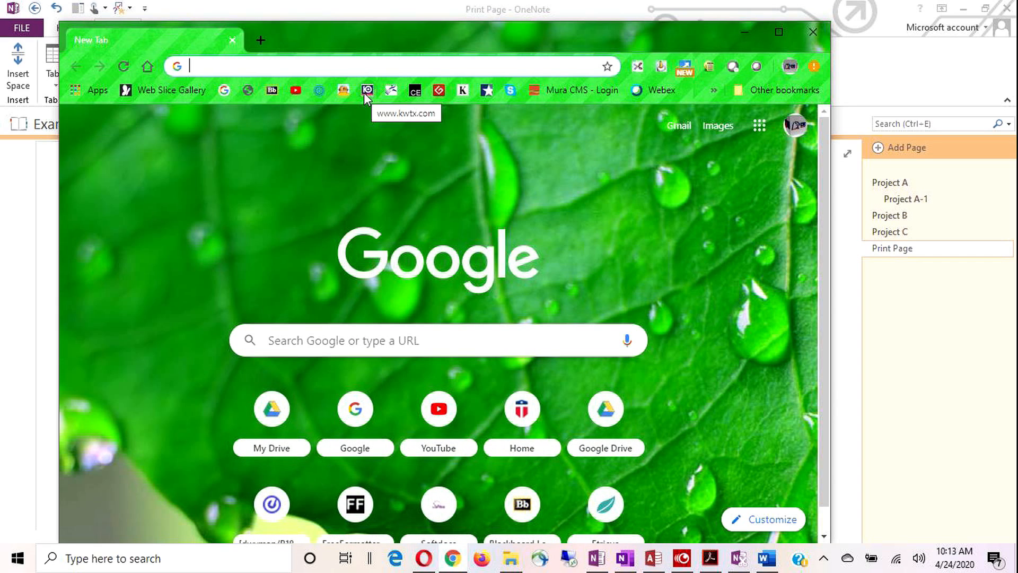
click(365, 93)
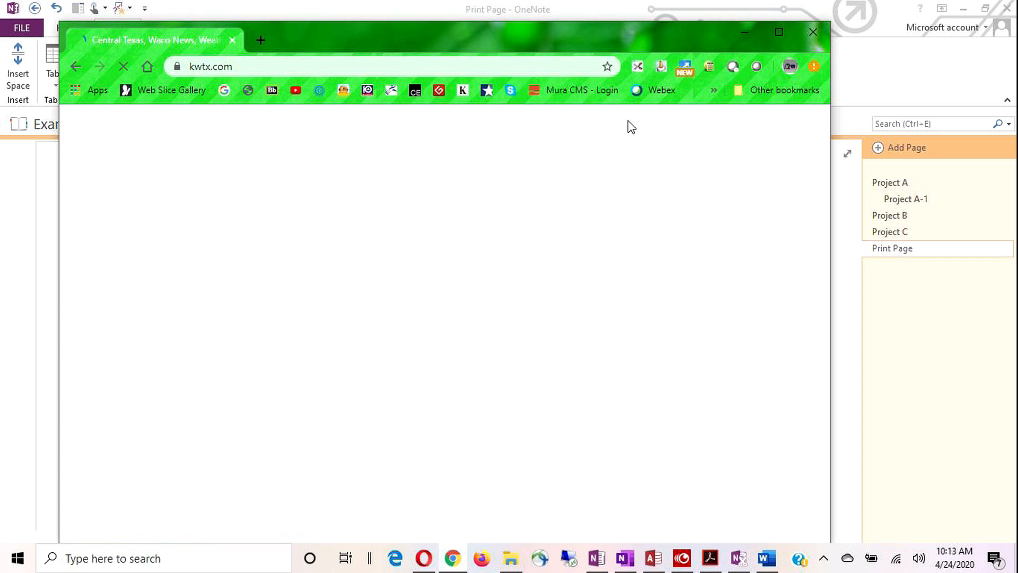
click(780, 31)
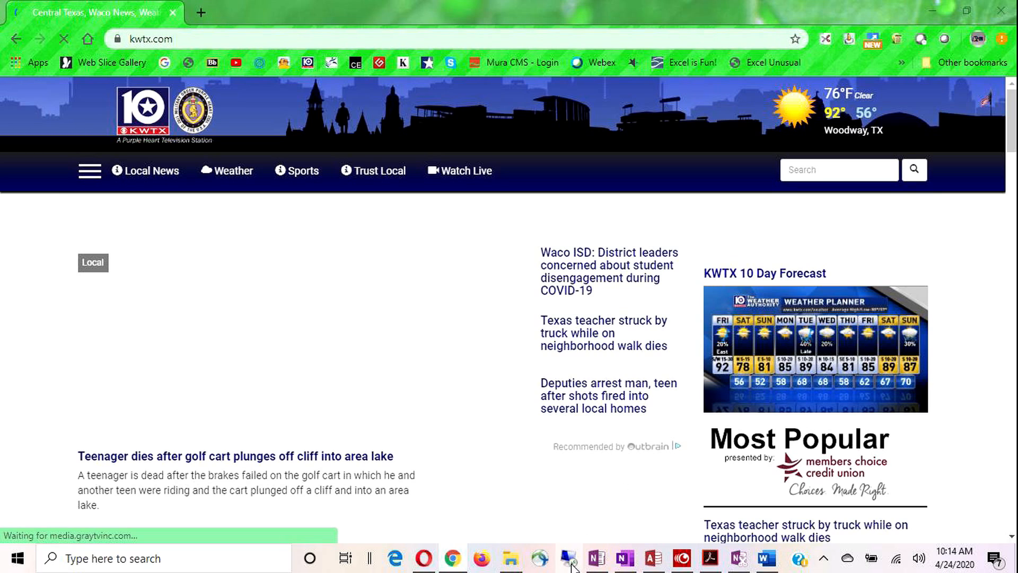
Switch to OneNote and insert a screen clipping of the news site's lake sunset photo in the blank area below the second fitness table
mouse_move(601, 567)
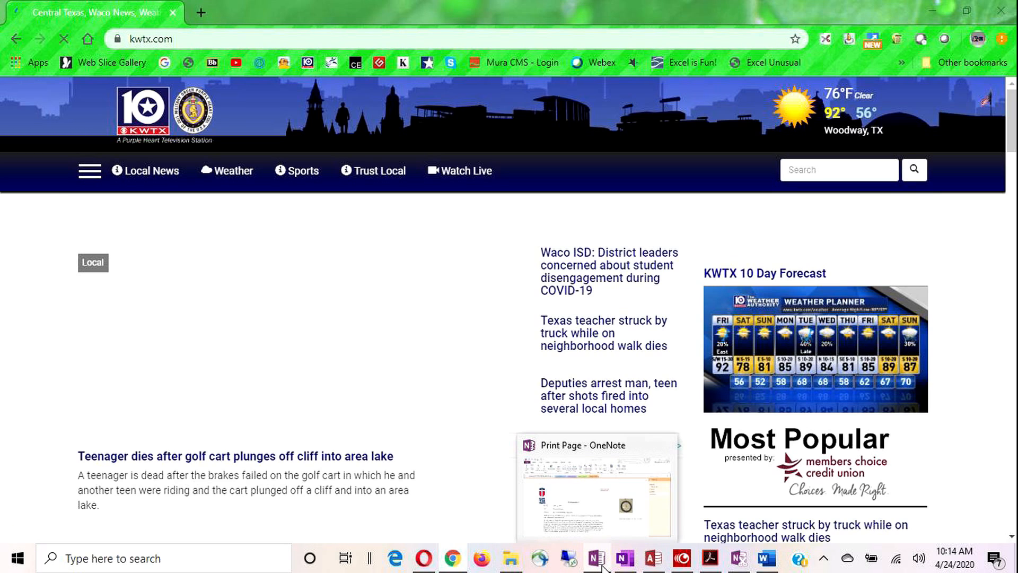
click(596, 558)
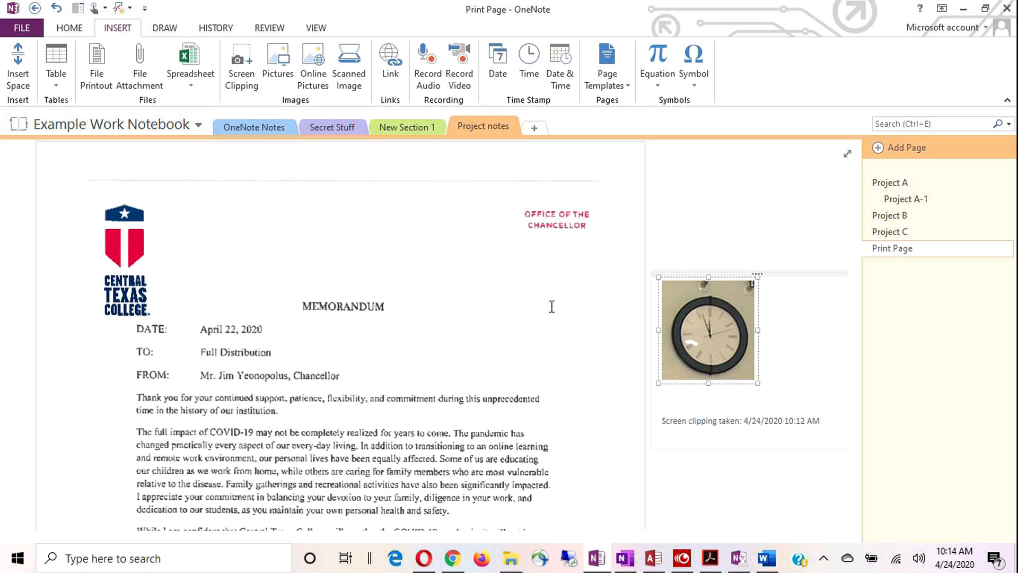
scroll(552, 302, down, 10)
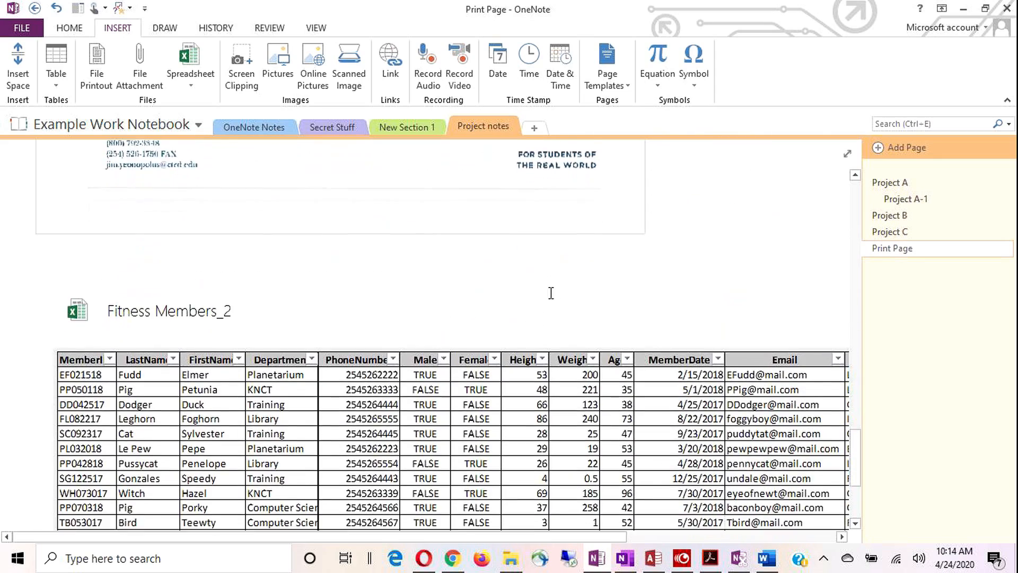
scroll(552, 293, down, 4)
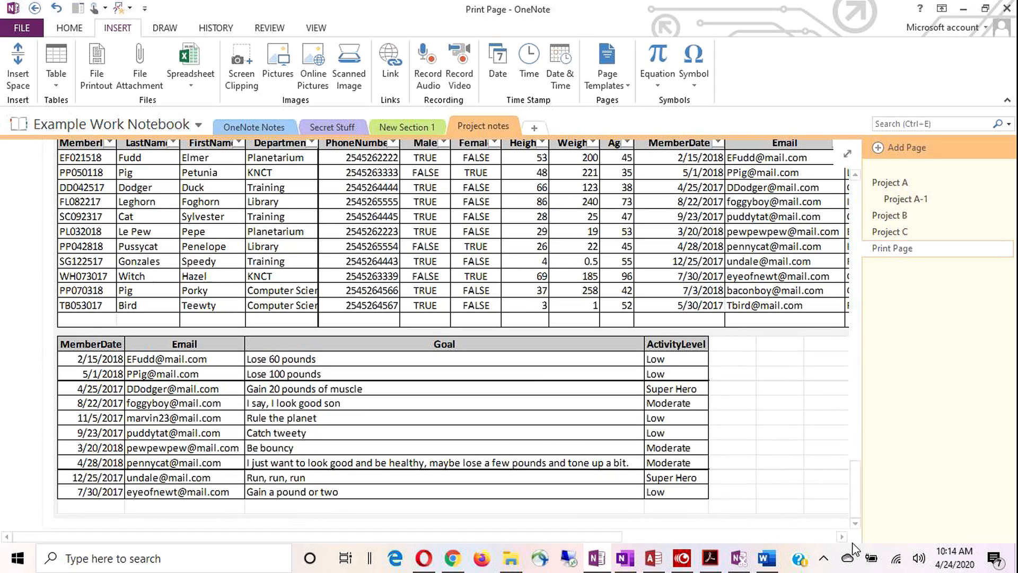
scroll(852, 525, down, 5)
click(69, 309)
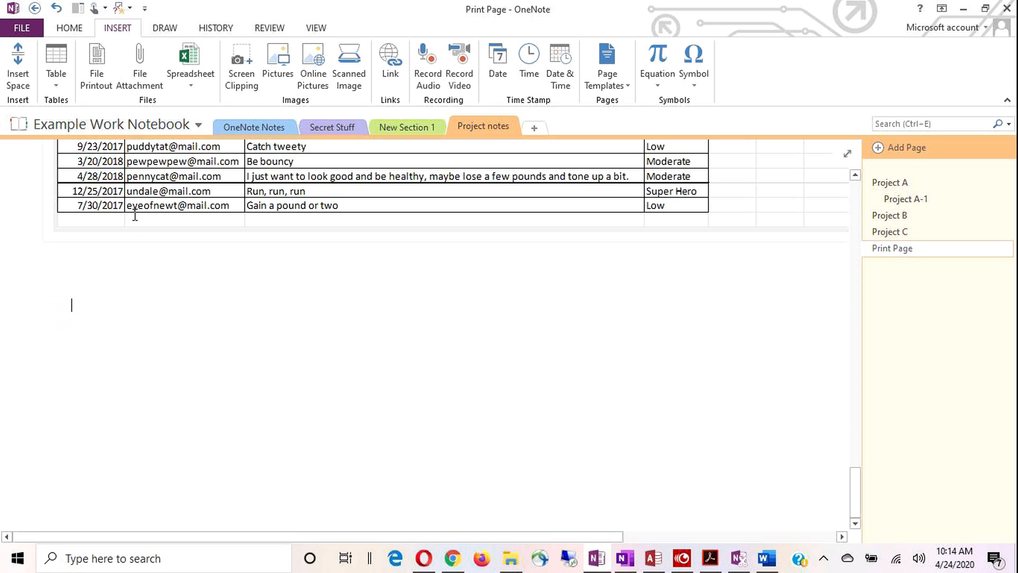
click(247, 66)
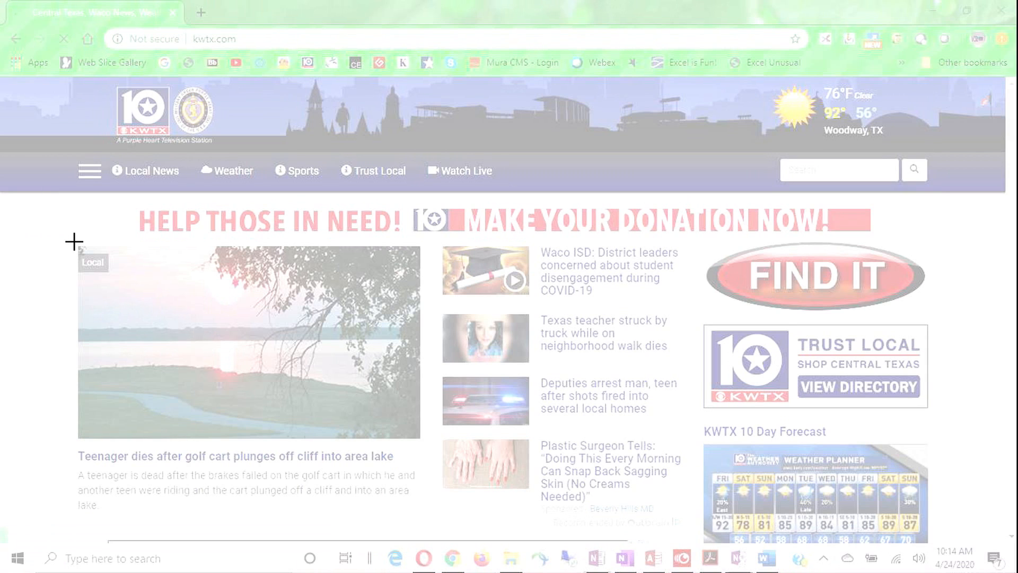
drag(75, 242, 424, 447)
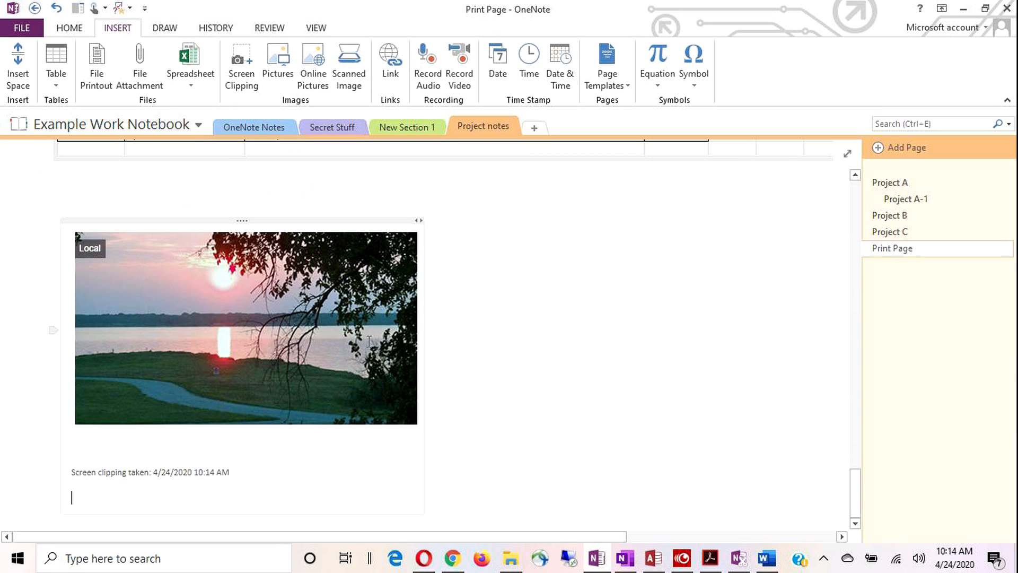
scroll(387, 352, up, 5)
scroll(387, 353, down, 5)
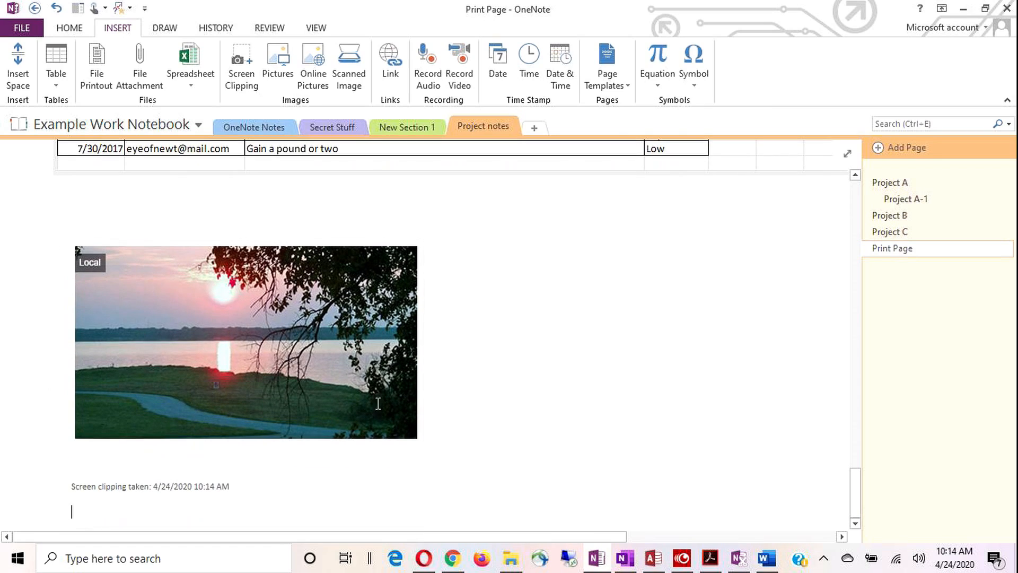
Insert the picture CTC Sign.jpg from the Pictures folder in the blank area beside the lake sunset clipping
click(501, 331)
scroll(502, 332, up, 15)
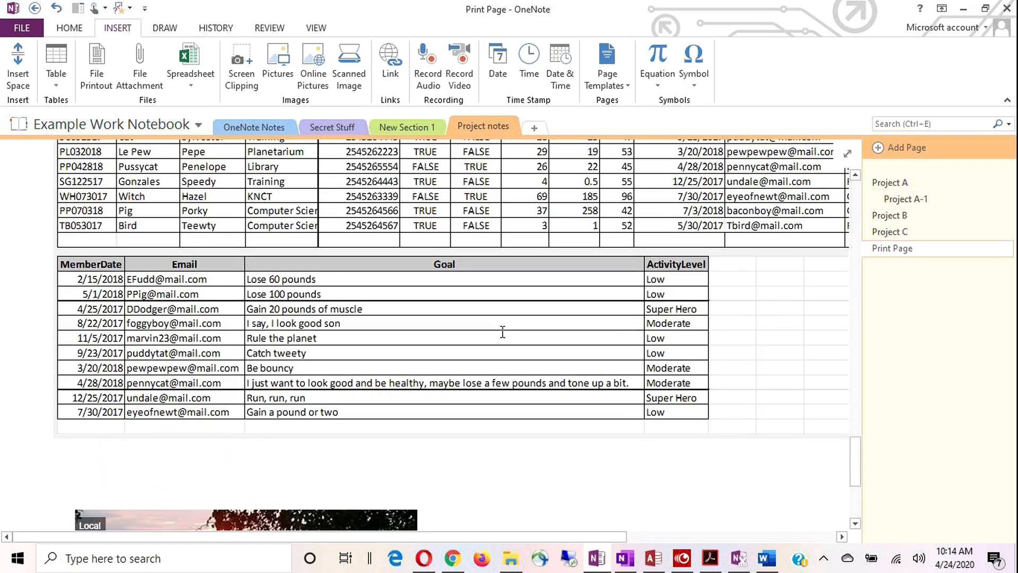
scroll(503, 333, up, 5)
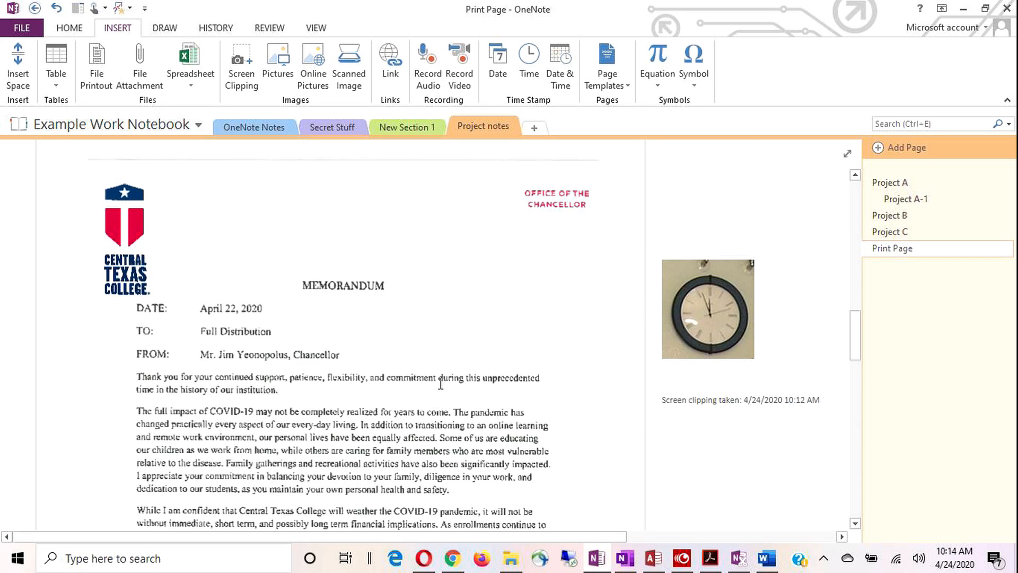
scroll(441, 384, down, 10)
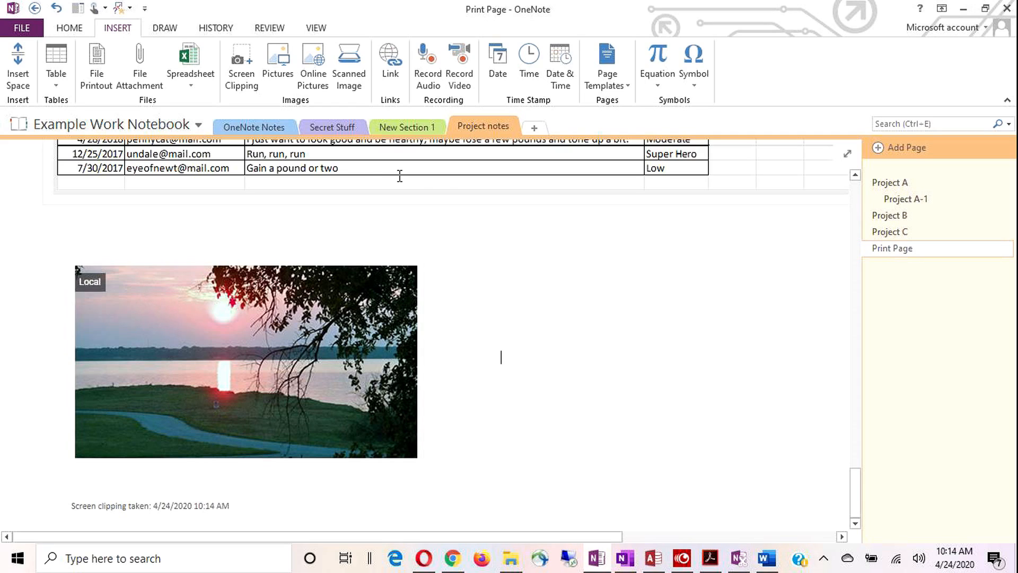
click(279, 74)
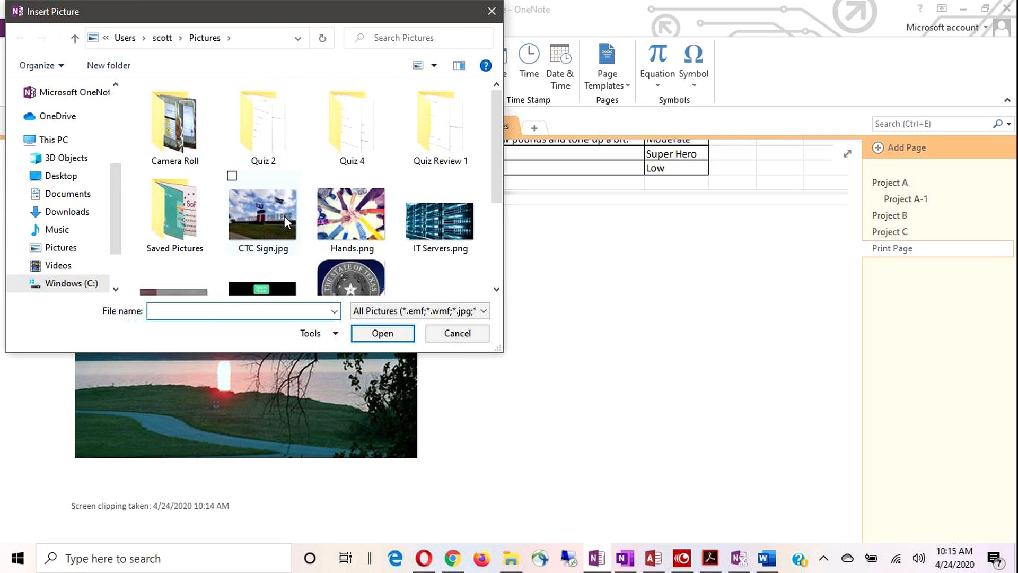
double_click(275, 216)
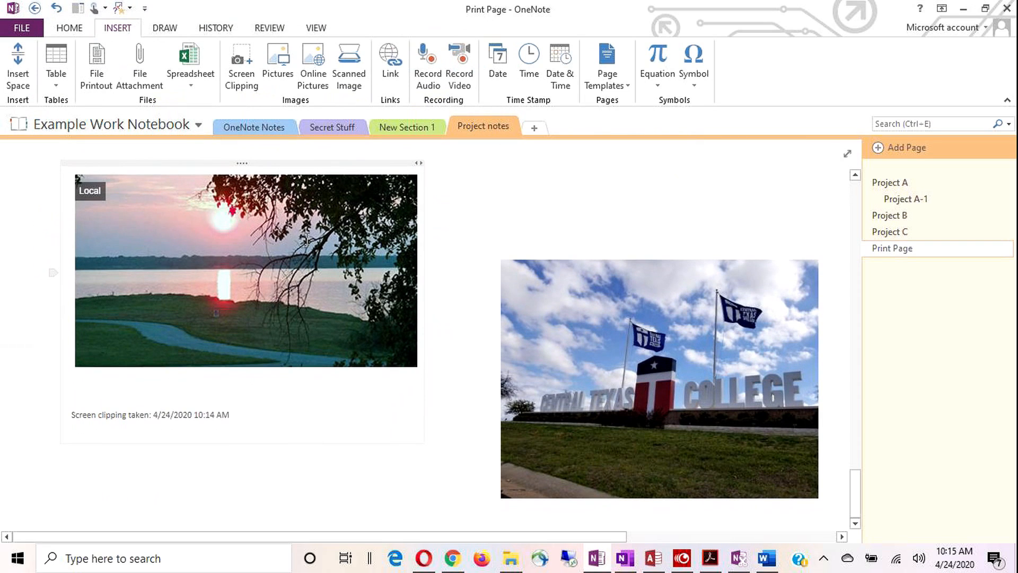
Shrink the college sign picture and the lake sunset clipping to about half their width and place the sign picture beside the clipping
click(614, 379)
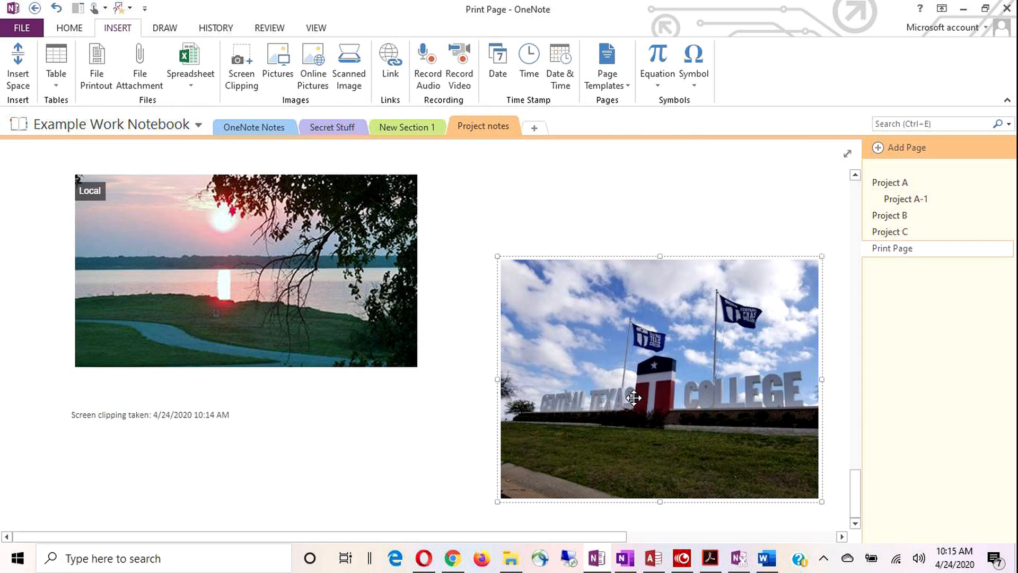
drag(634, 398, 588, 317)
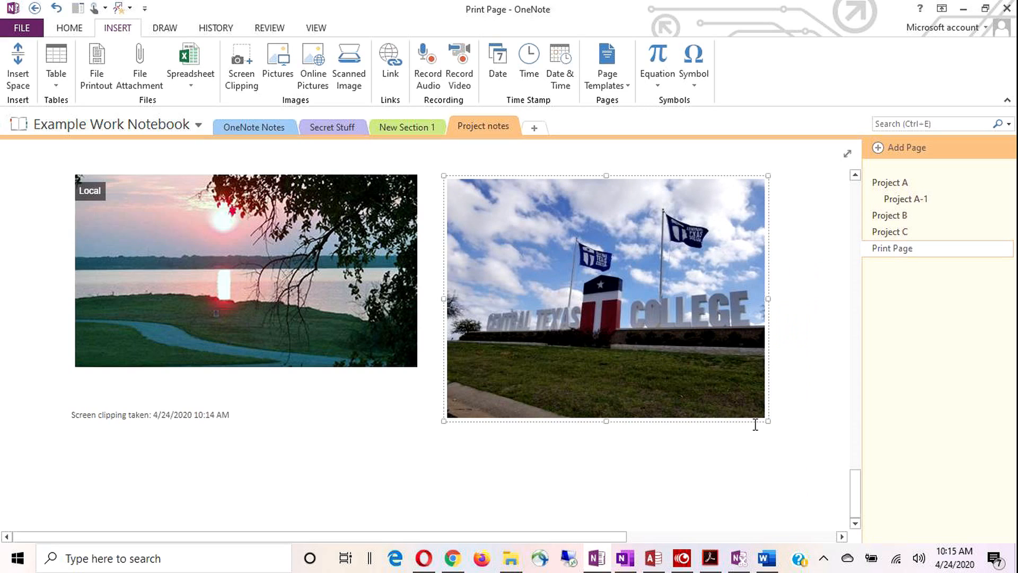
drag(768, 422, 626, 314)
click(327, 323)
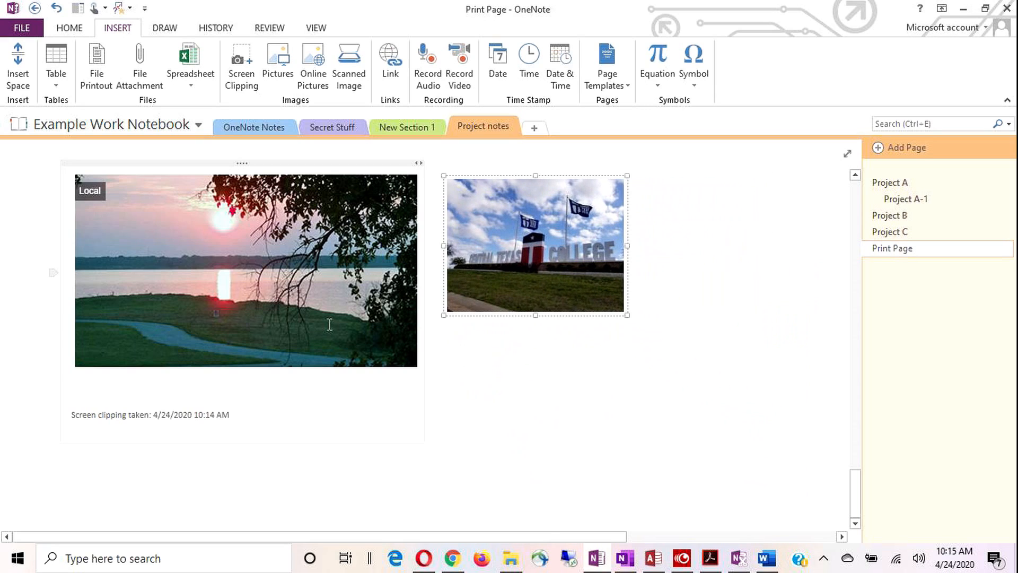
drag(422, 378, 257, 267)
click(527, 252)
drag(537, 243, 394, 234)
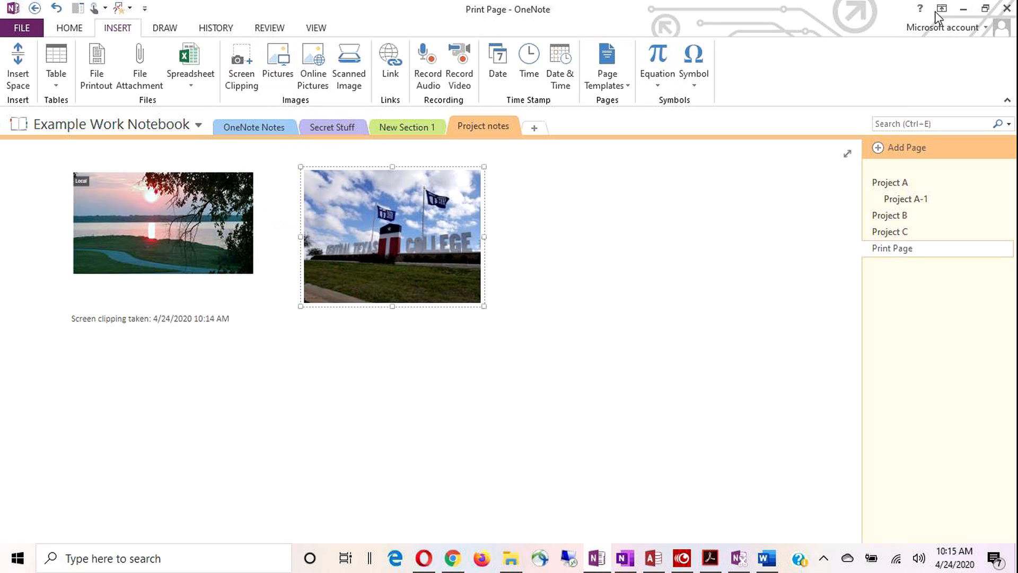
Minimize OneNote to return to the kwtx.com page and capture a rectangular snip of the 10 Day Forecast weather planner image
click(968, 9)
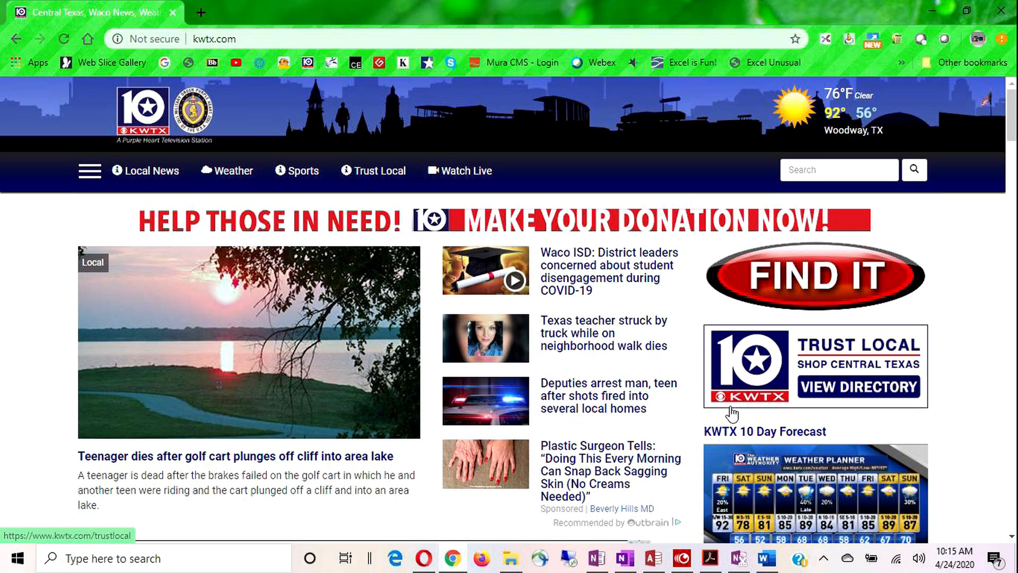
scroll(777, 414, down, 5)
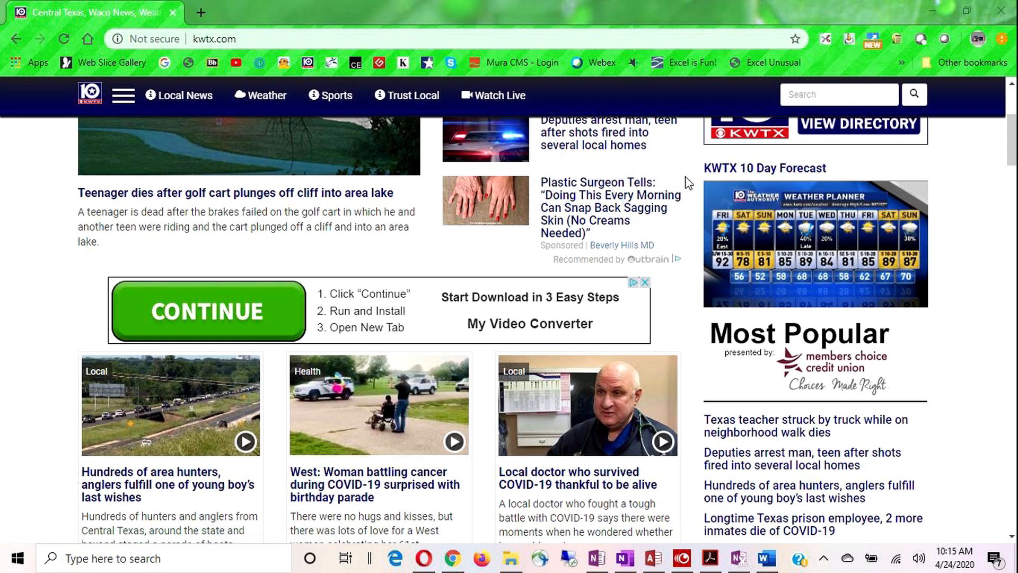
key(super+shift+s)
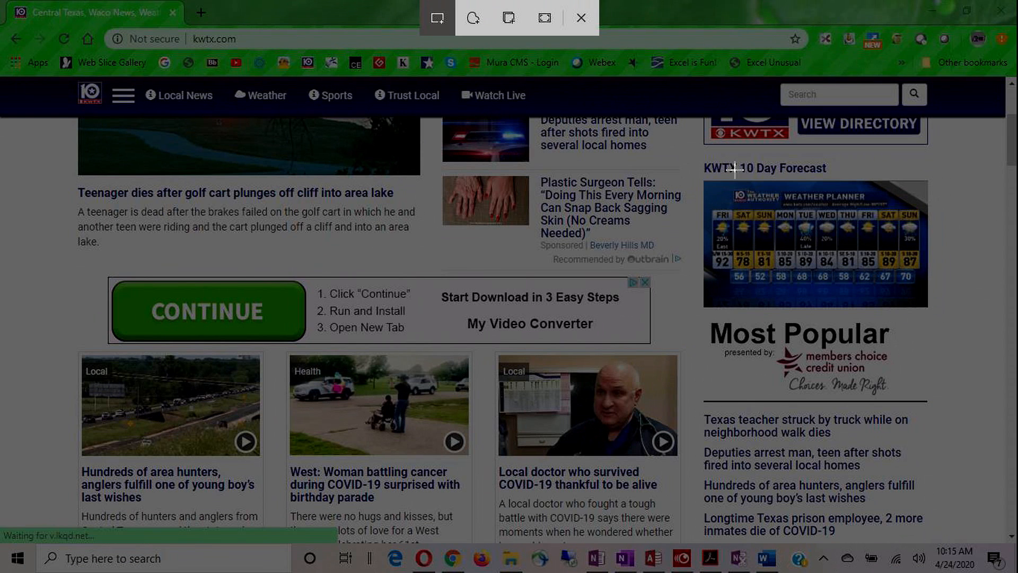
mouse_move(698, 175)
mouse_down()
mouse_move(901, 308)
mouse_move(933, 311)
mouse_up()
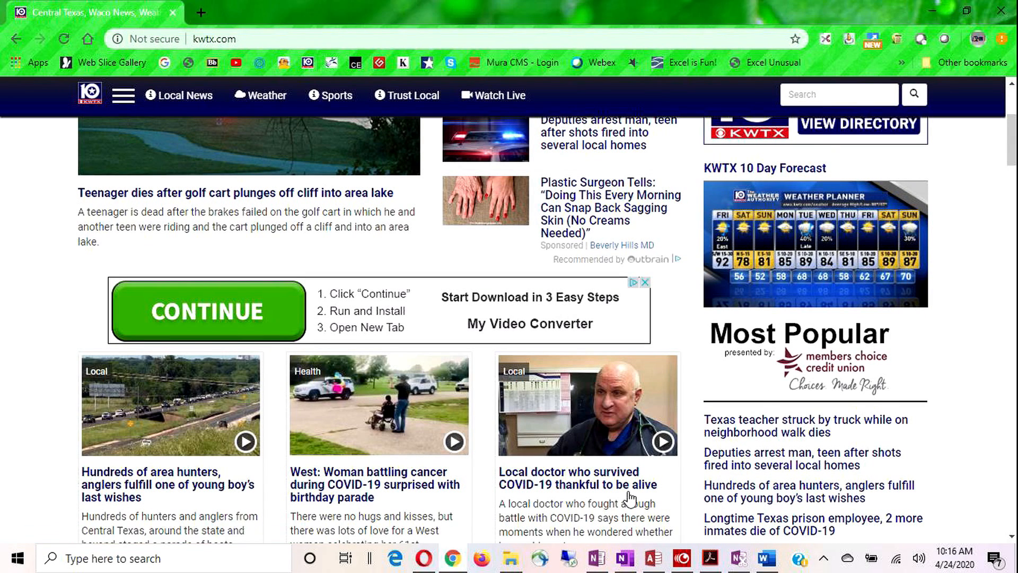
Switch to OneNote and paste the weather planner snip in the blank area beside the college sign picture
click(598, 559)
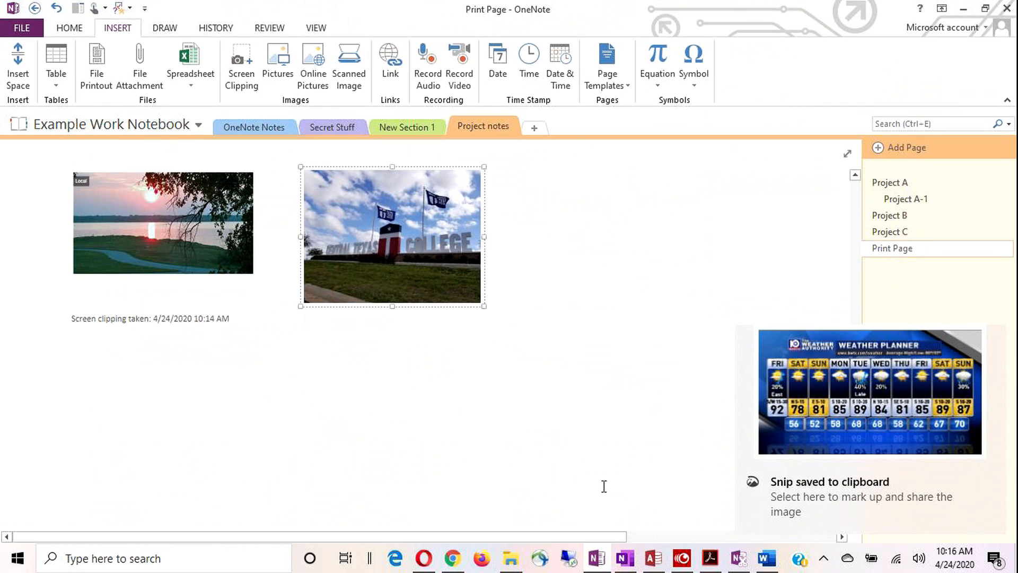
click(584, 193)
click(547, 190)
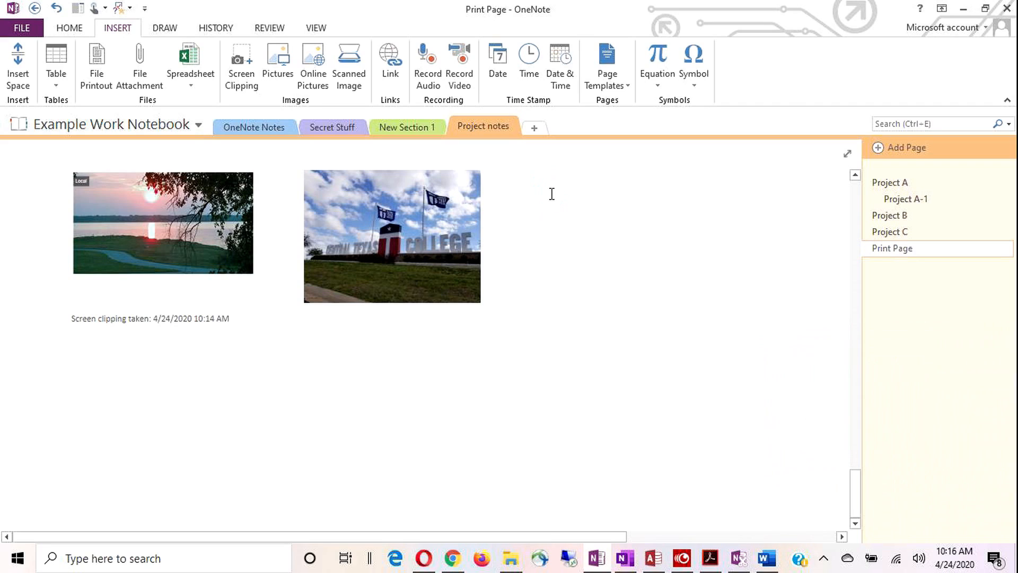
key(ctrl+v)
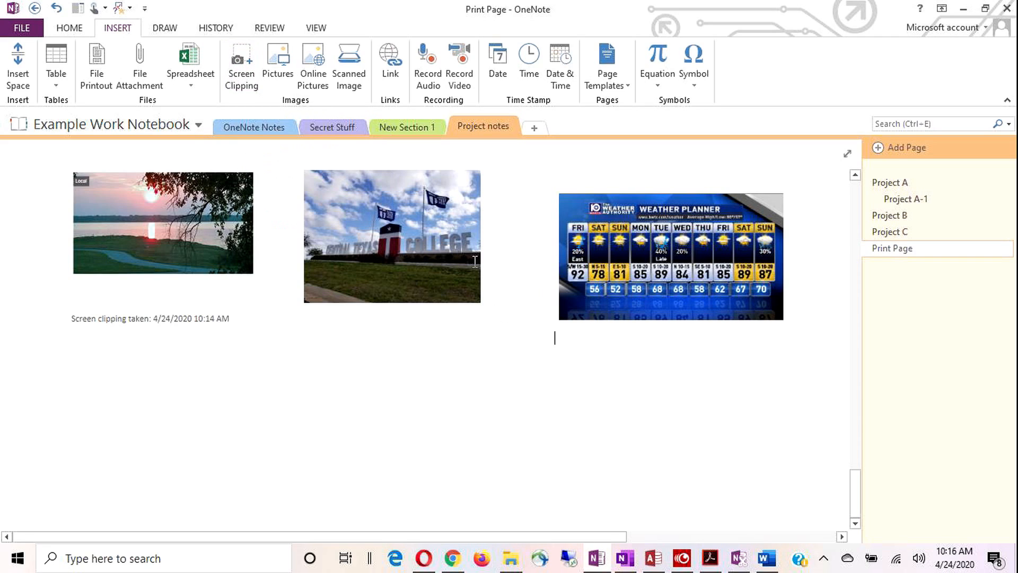
Try to insert an online picture of a black steam locomotive from a Bing image search for "locomotive", converting it from Windows Enhanced Metafile
click(318, 67)
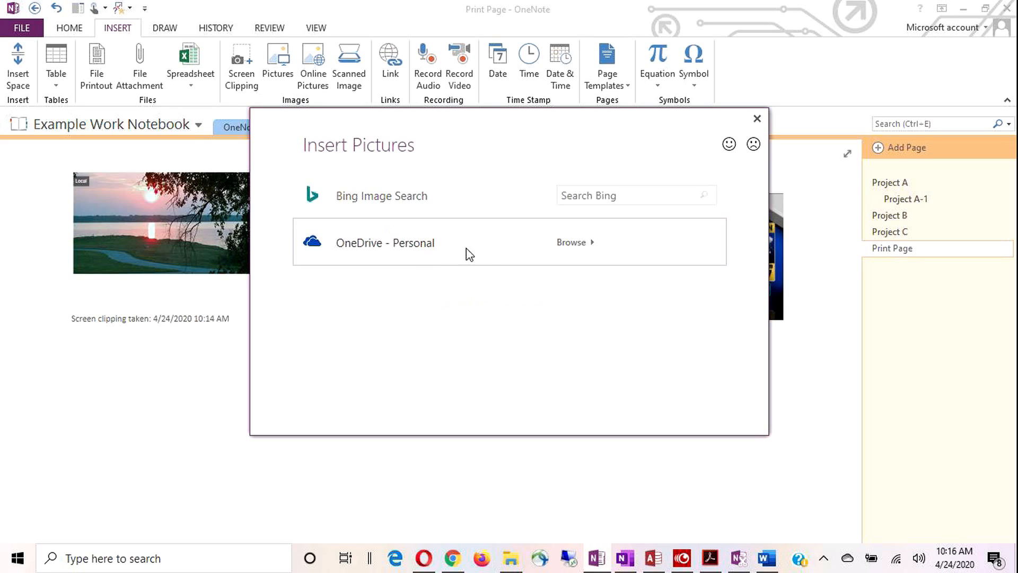
click(594, 196)
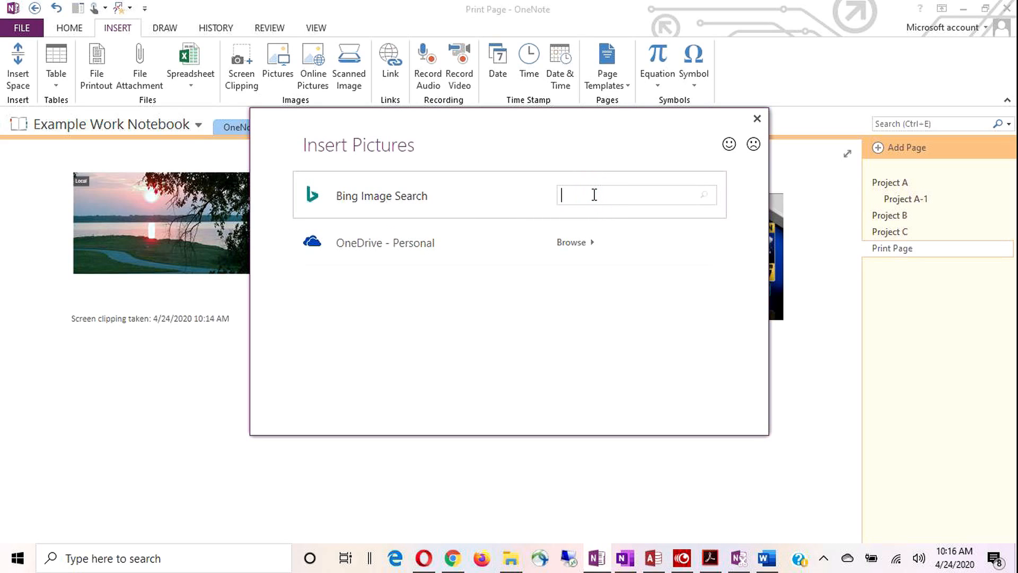
text(locomotive)
key(Return)
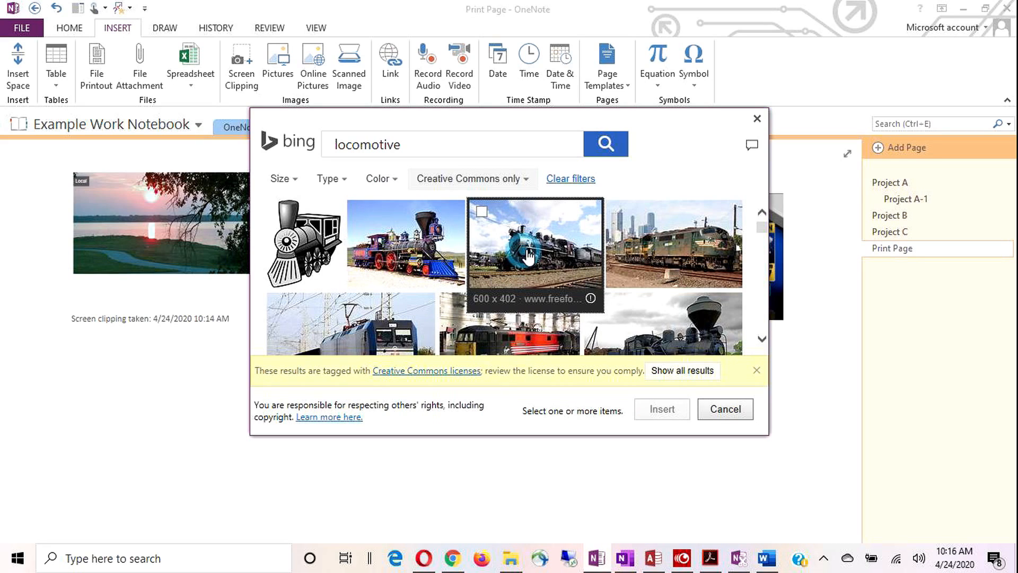
click(511, 234)
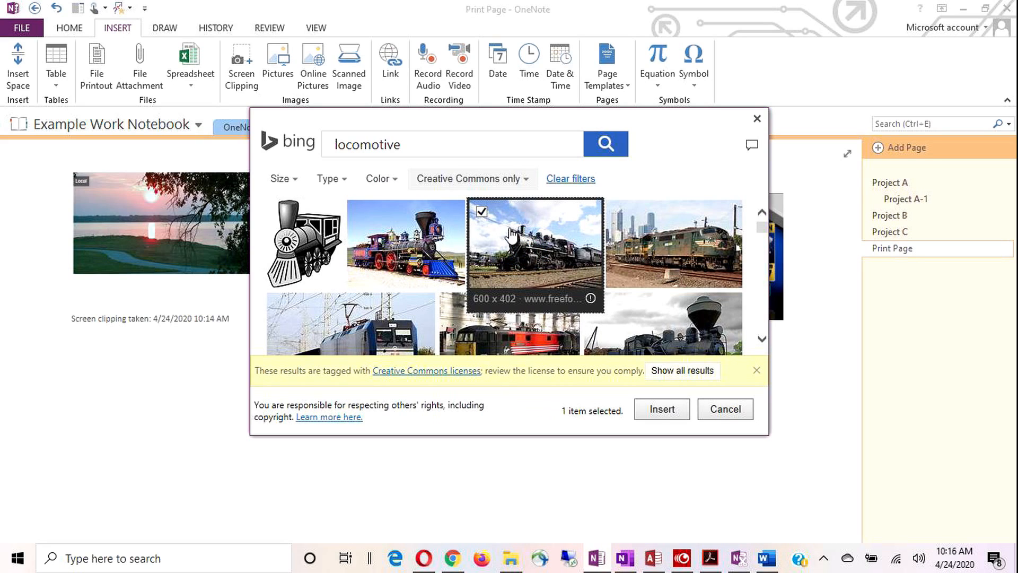
click(657, 410)
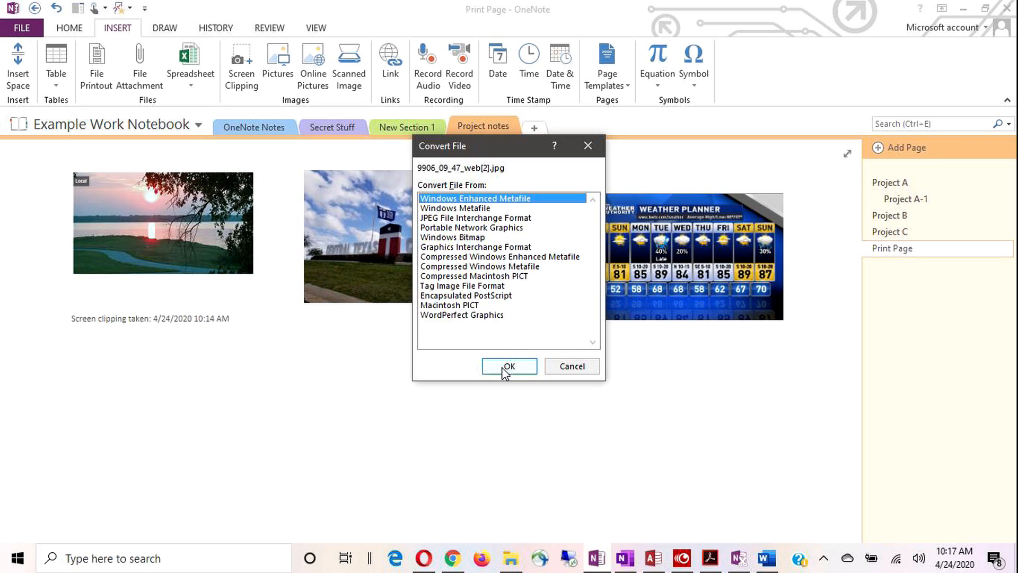
click(503, 367)
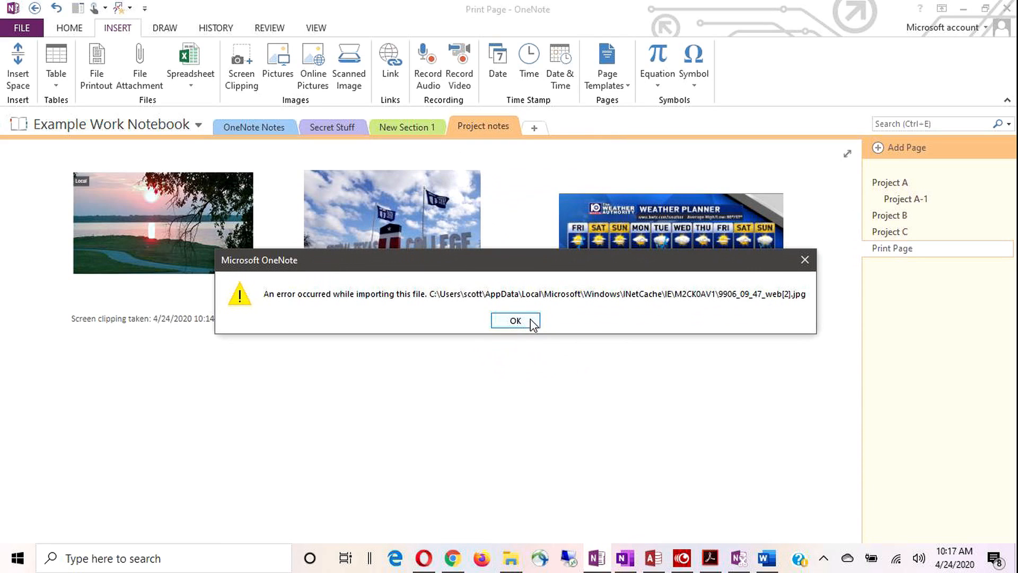
click(516, 320)
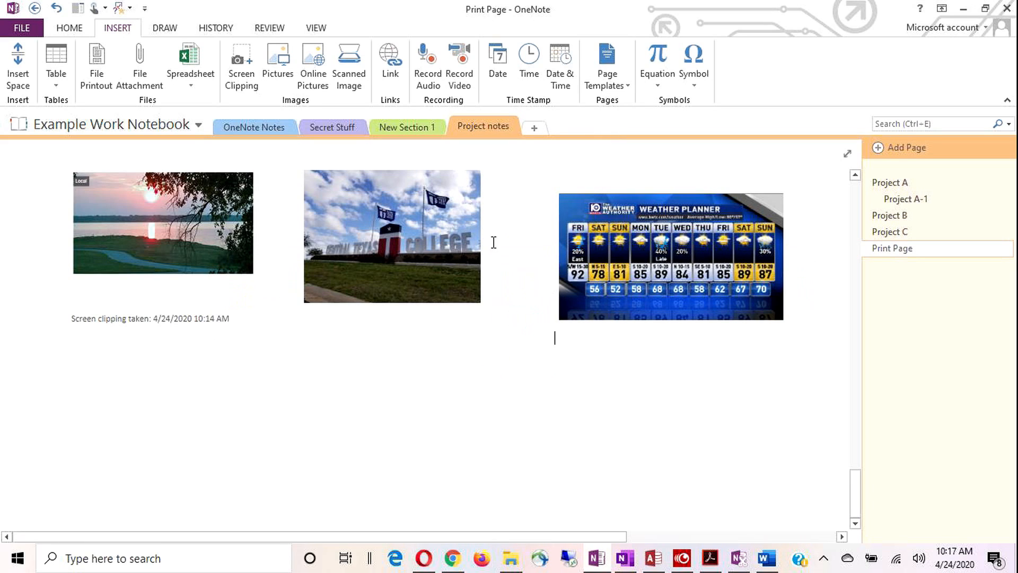
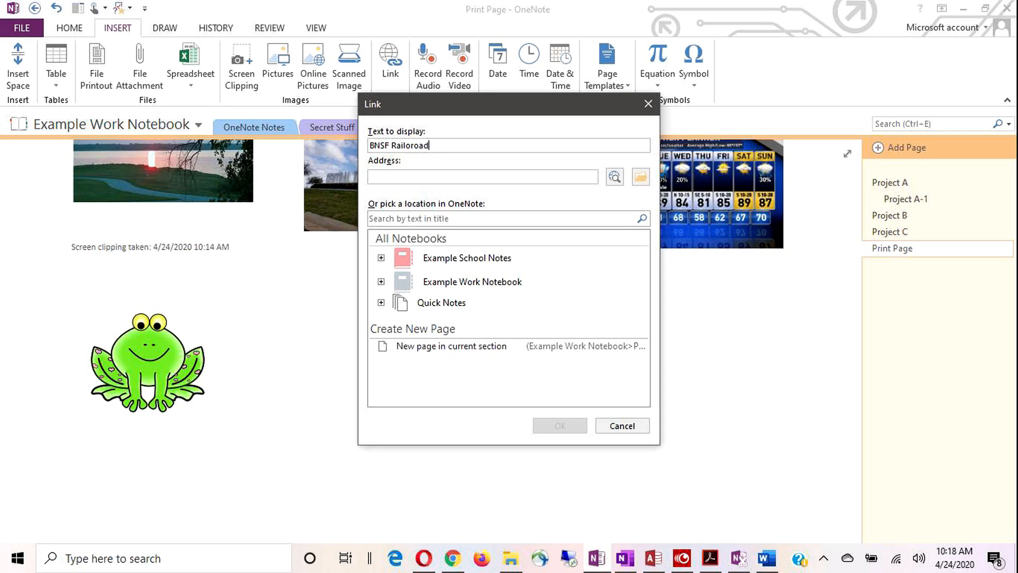
click(391, 177)
text(www.bnsf.com)
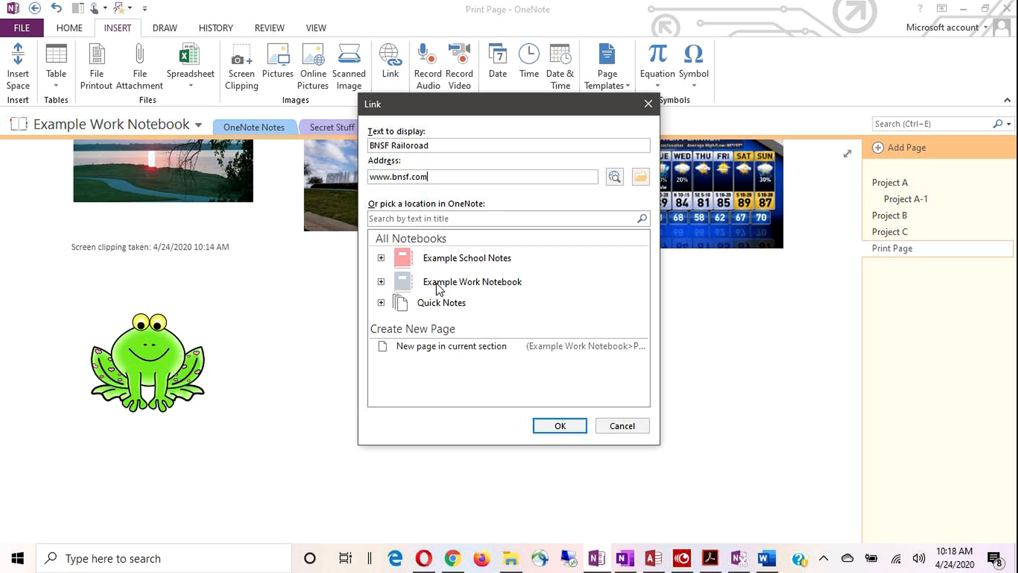
click(562, 428)
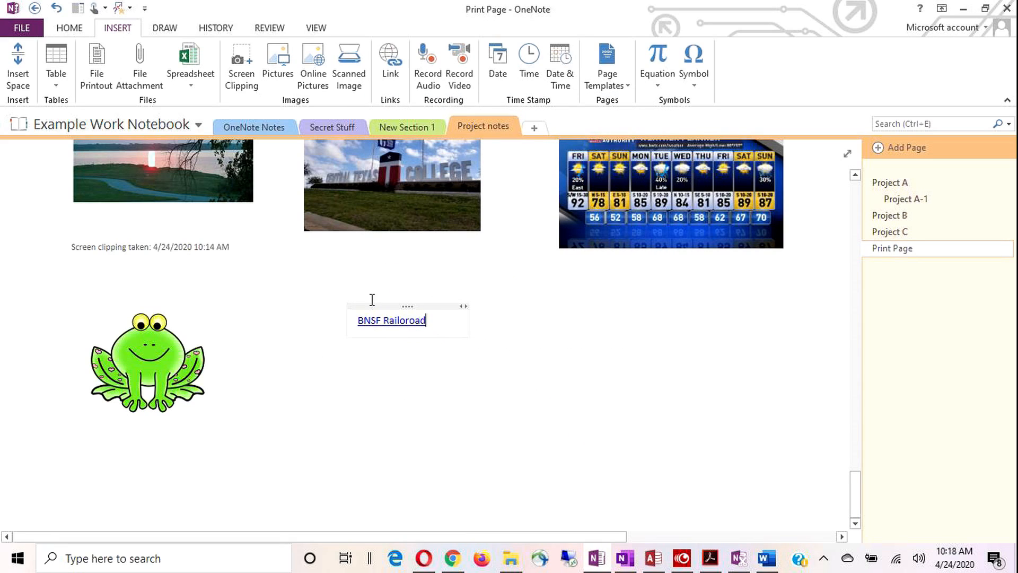
click(394, 319)
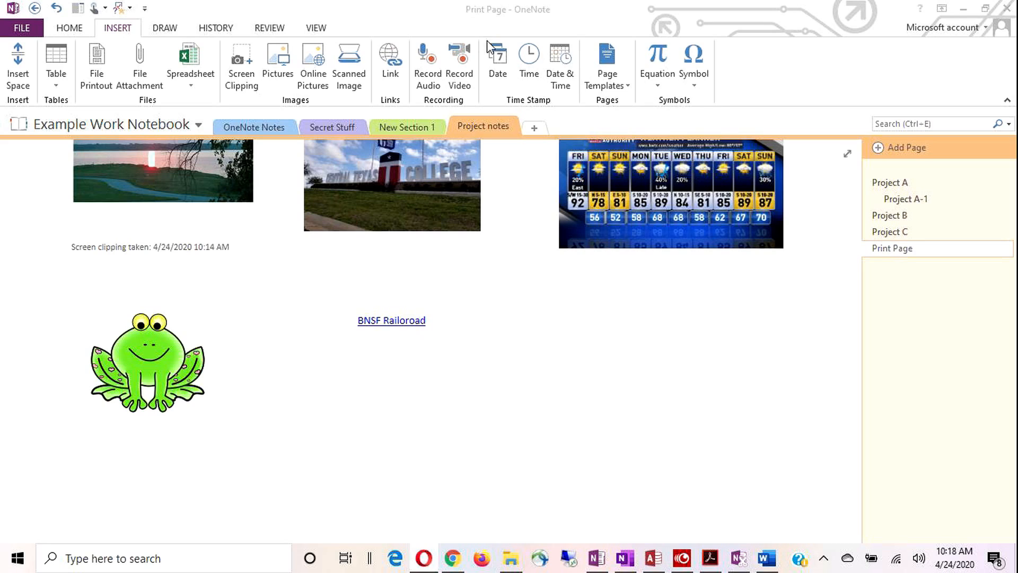
Close the BNSF Railway browser window and add a notebook section named TOC with its page titled "Notebook Contents"
mouse_move(448, 28)
mouse_down()
mouse_move(419, 8)
mouse_move(436, 16)
mouse_move(439, 35)
mouse_up()
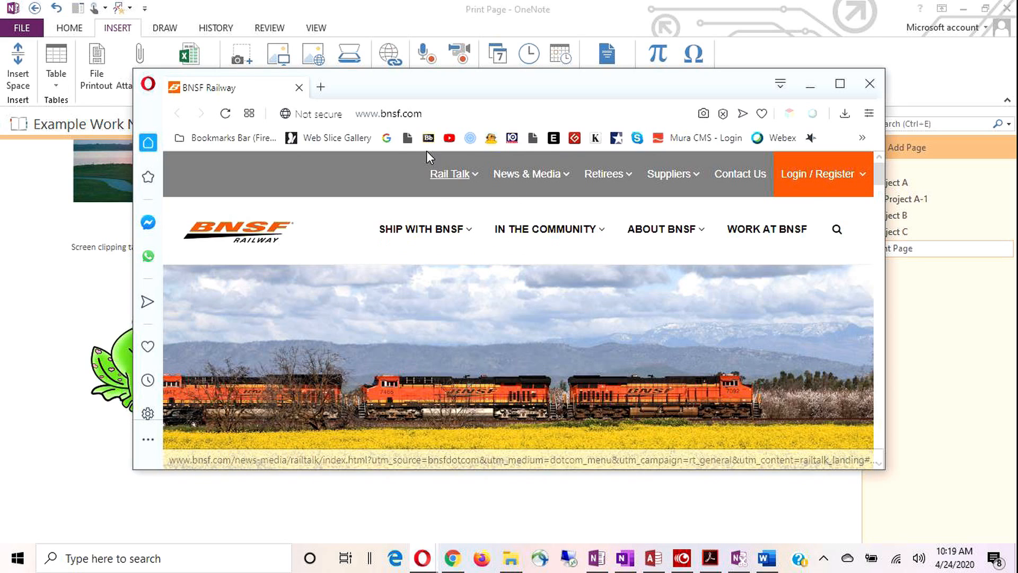
click(867, 88)
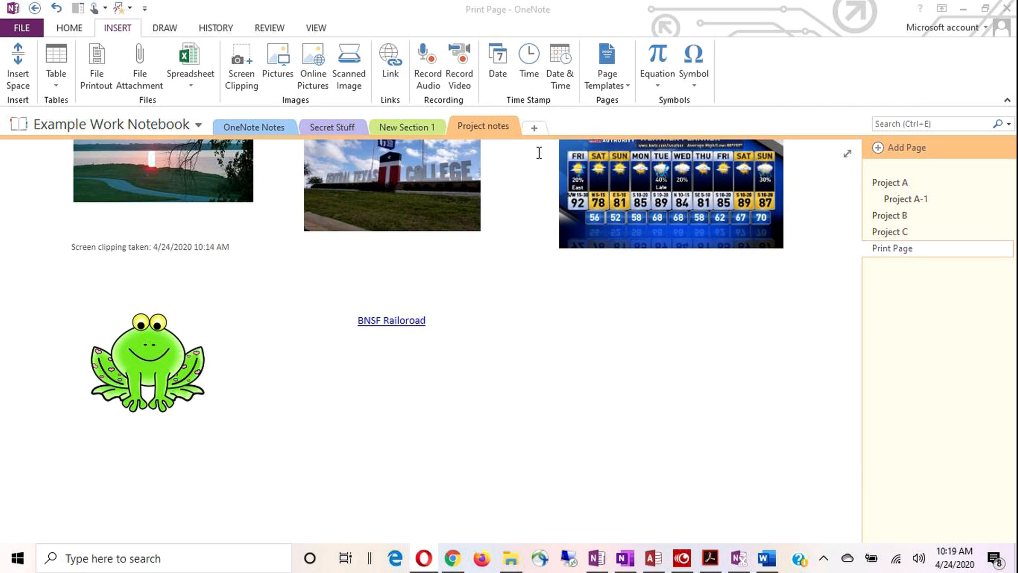
click(540, 130)
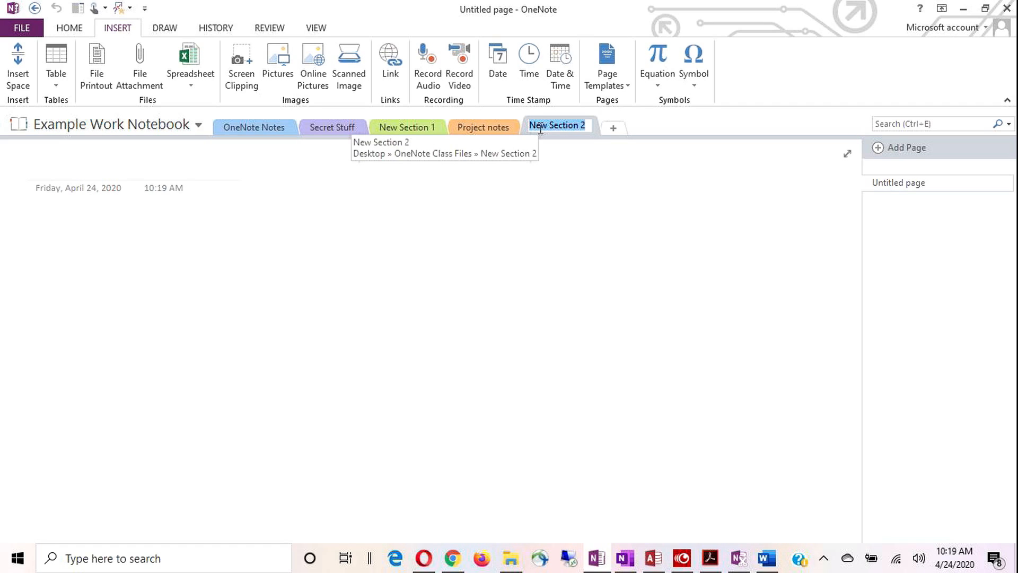
text(TOC)
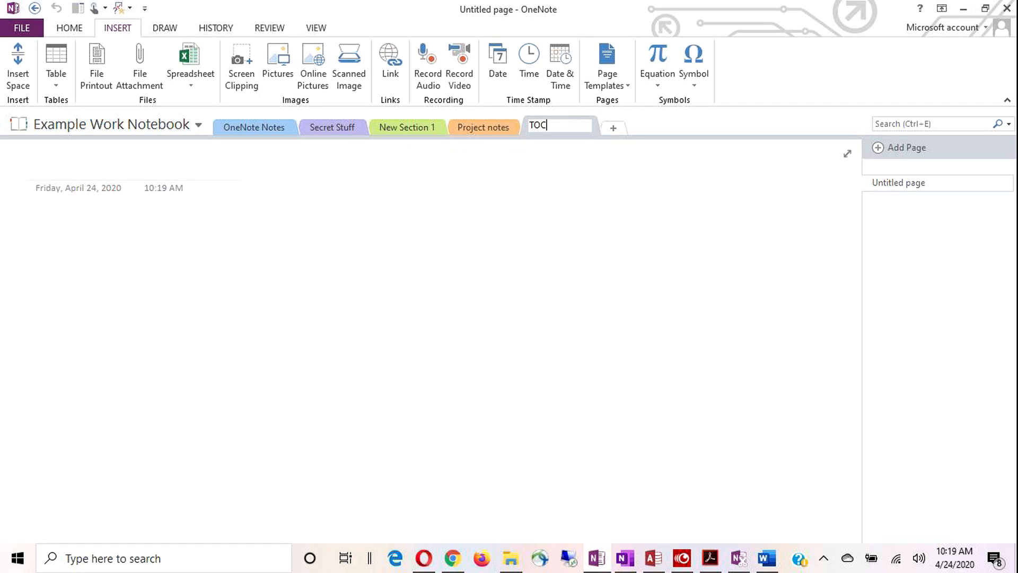
key(Return)
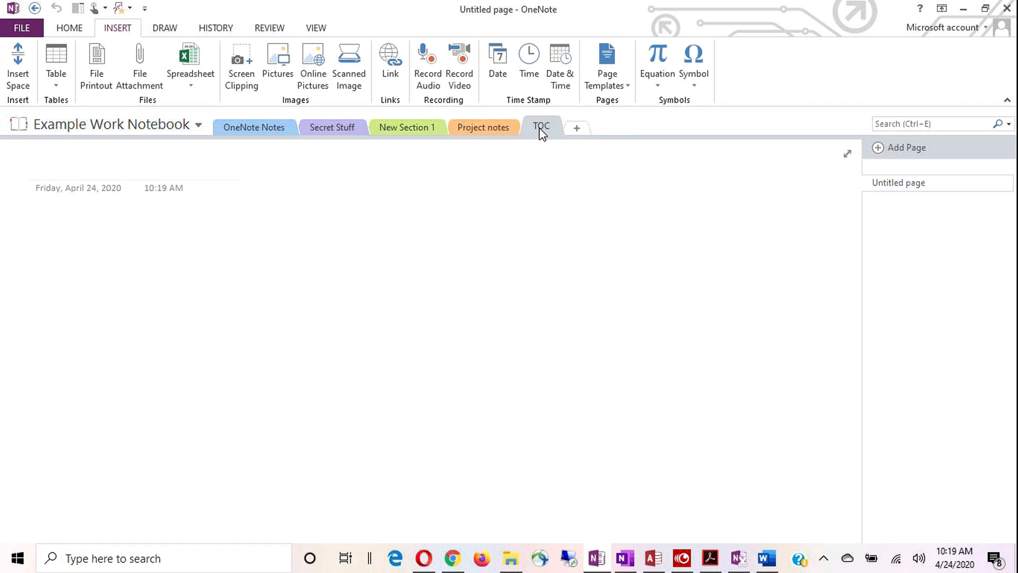
text(Noteboo)
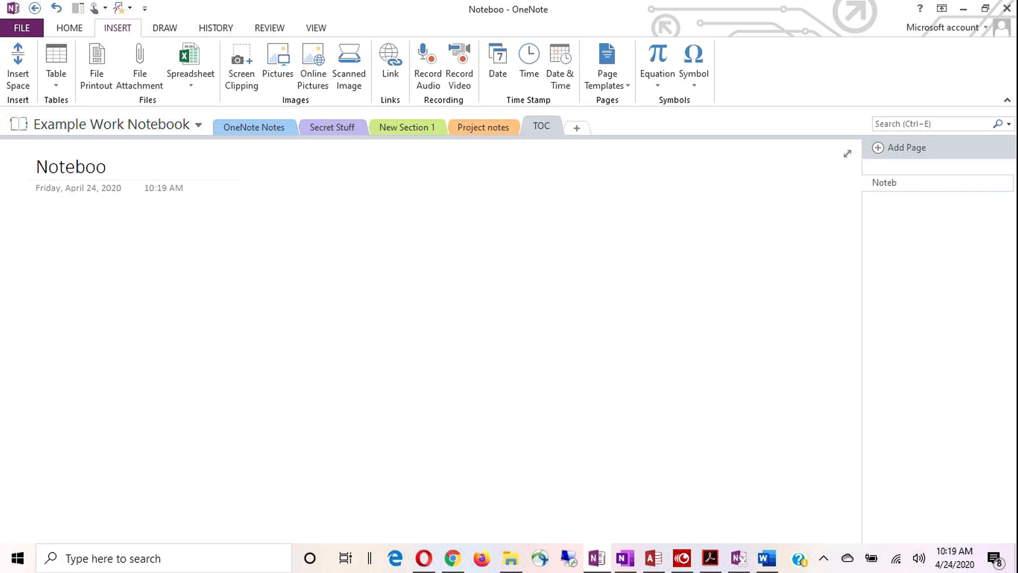
text(k Contents)
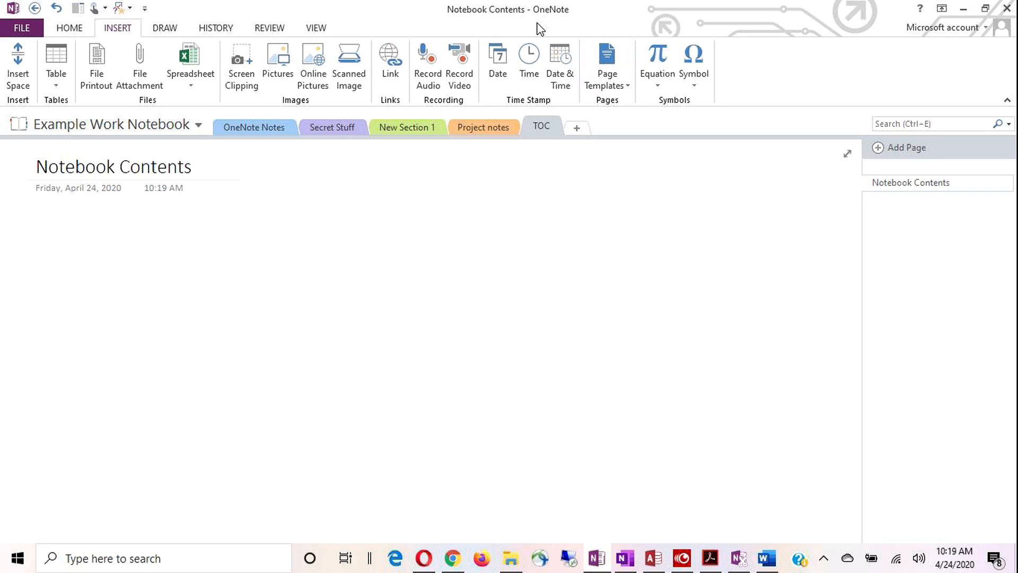
Insert a "Class Address Book" link to the Class Contacts page in the Address Book section of Example School Notes
click(397, 60)
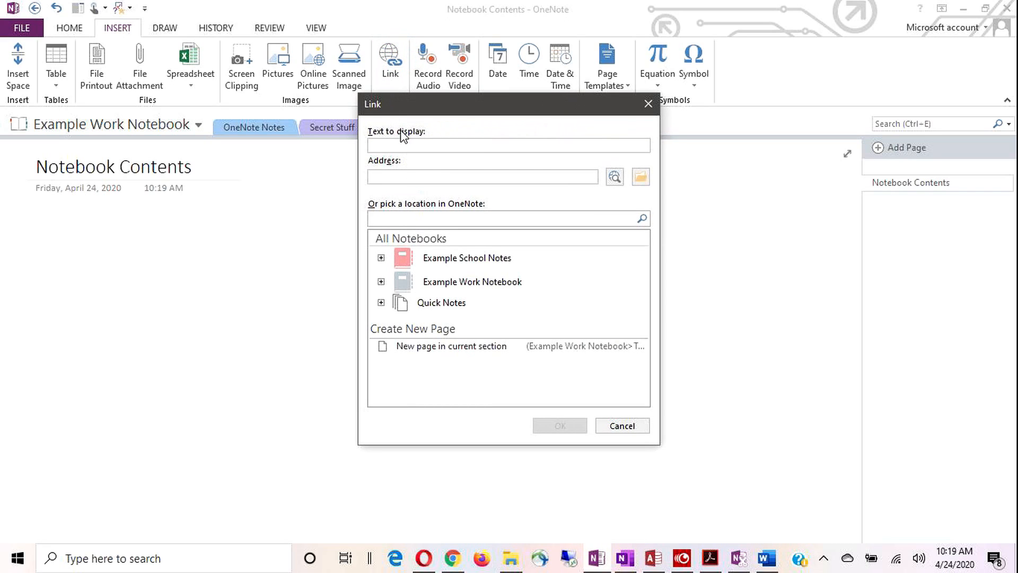
click(380, 257)
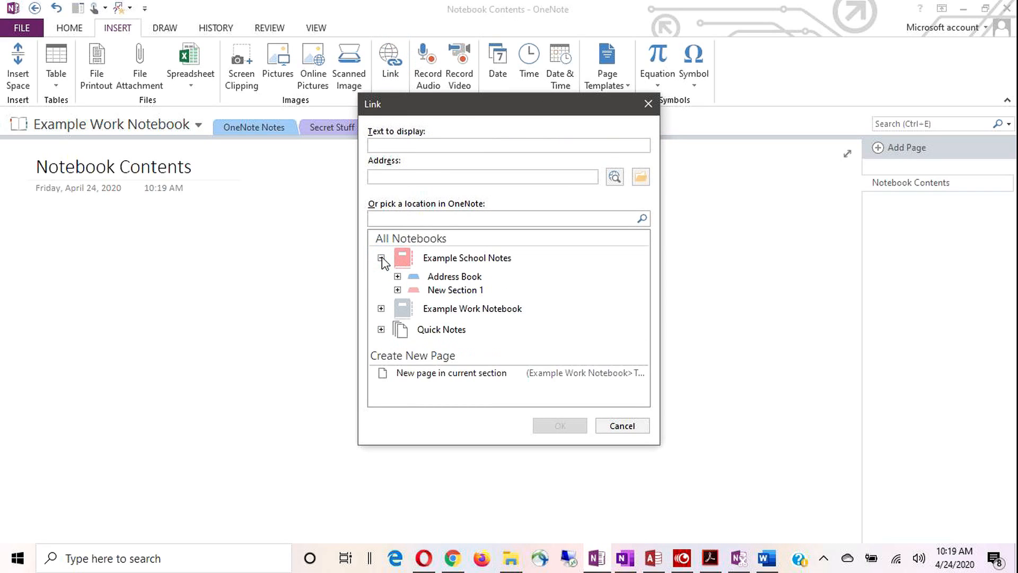
click(381, 309)
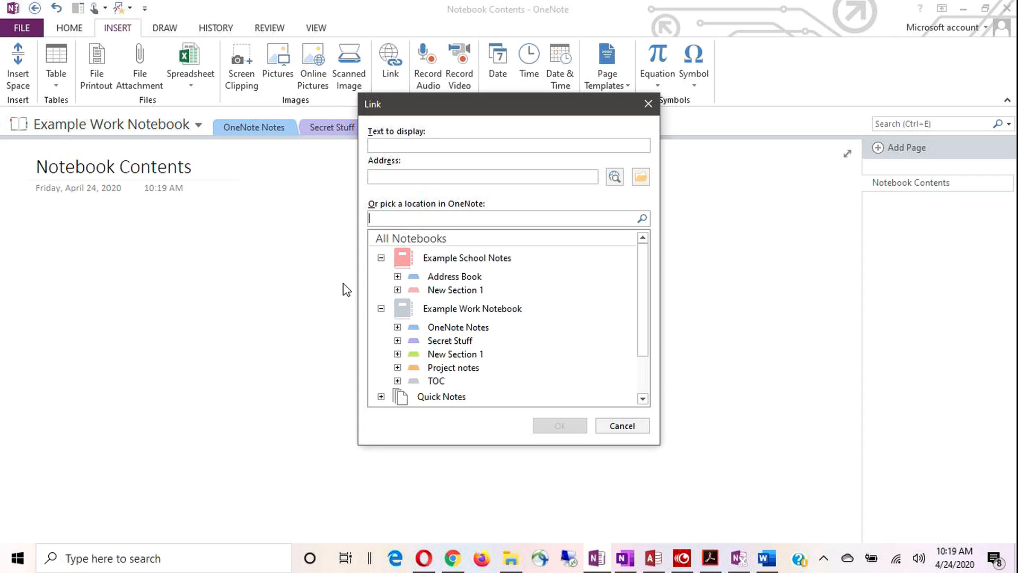
click(413, 146)
text(Address Book)
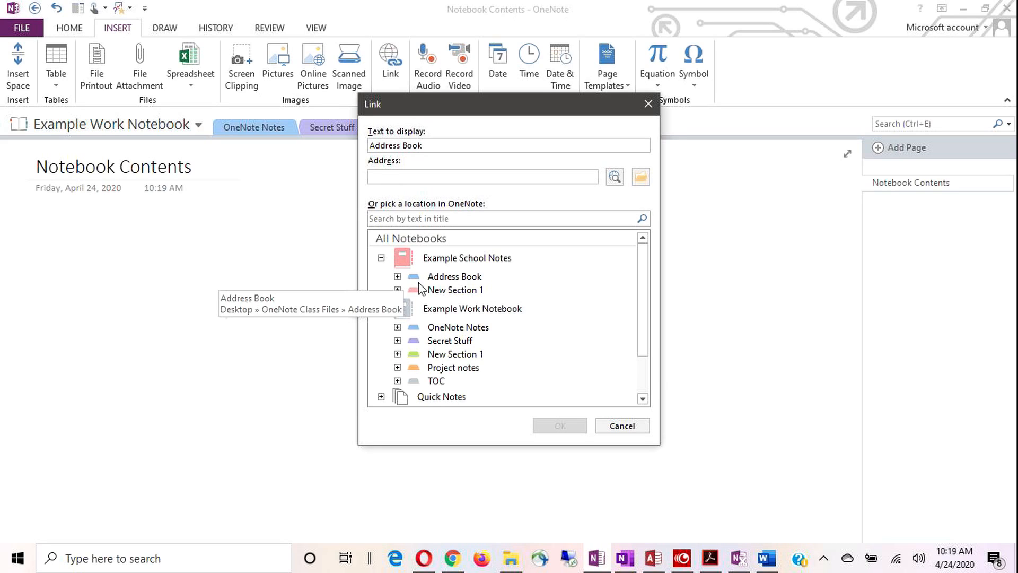
click(397, 276)
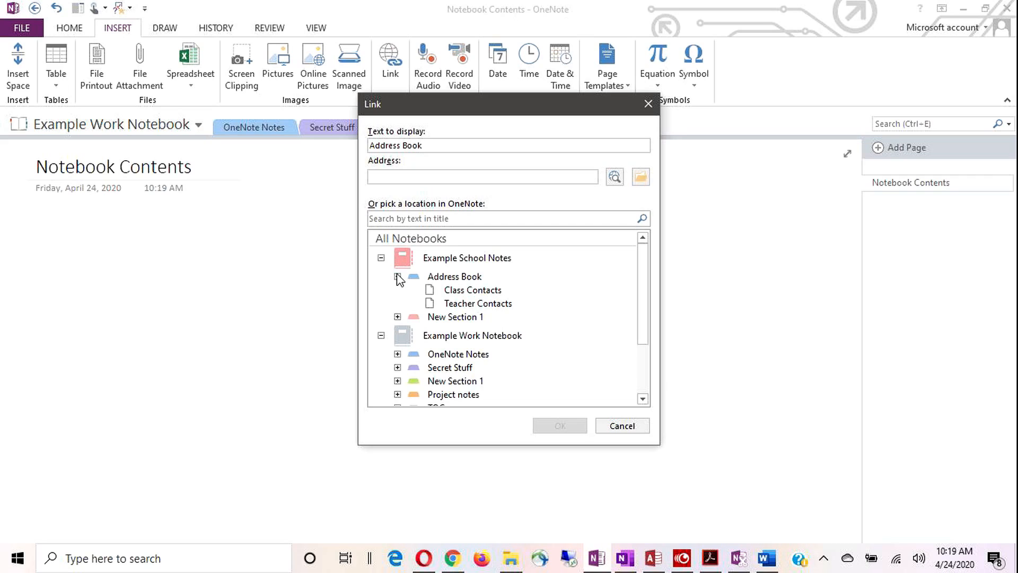
click(446, 291)
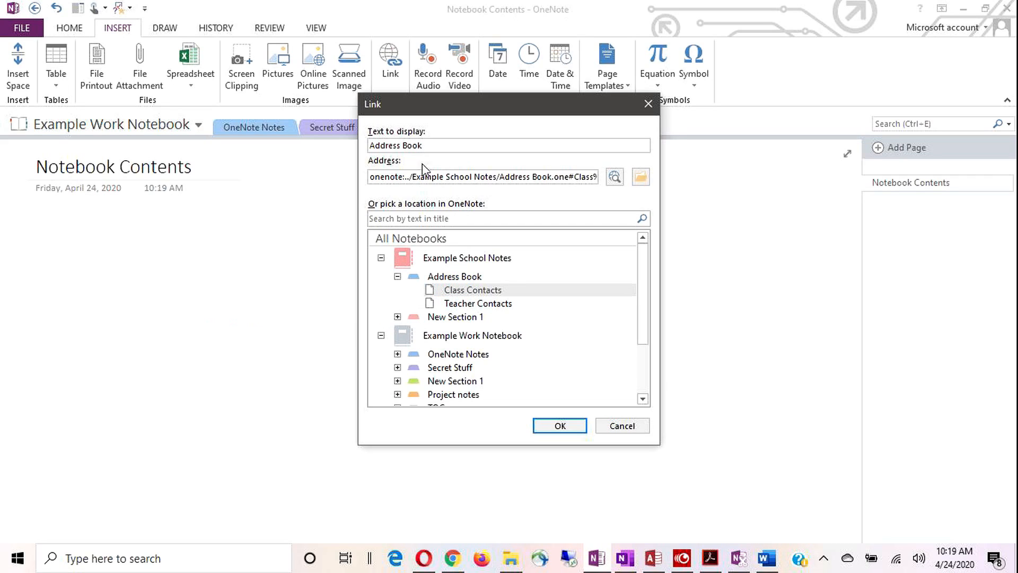
click(371, 145)
text(Class)
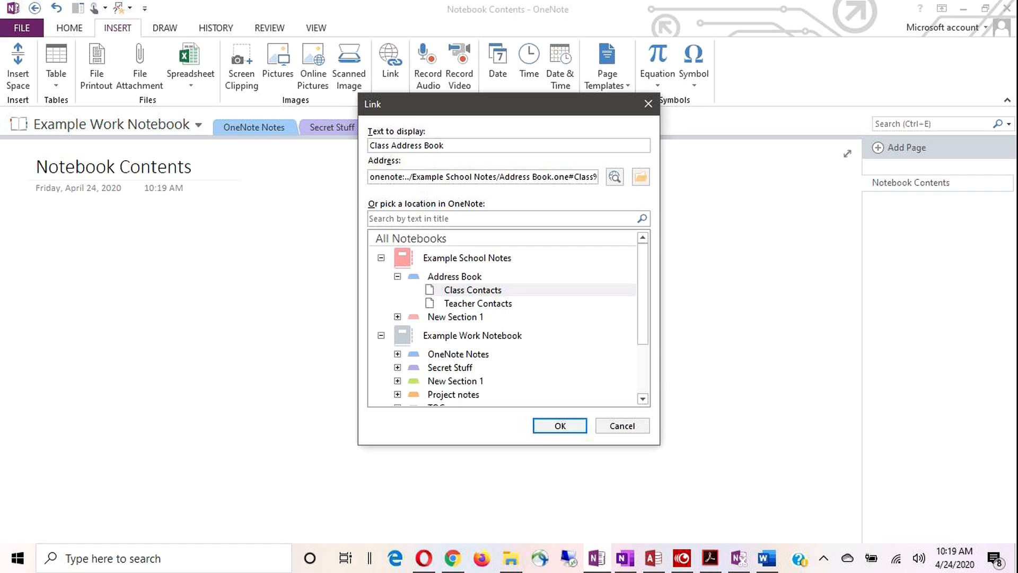
click(551, 421)
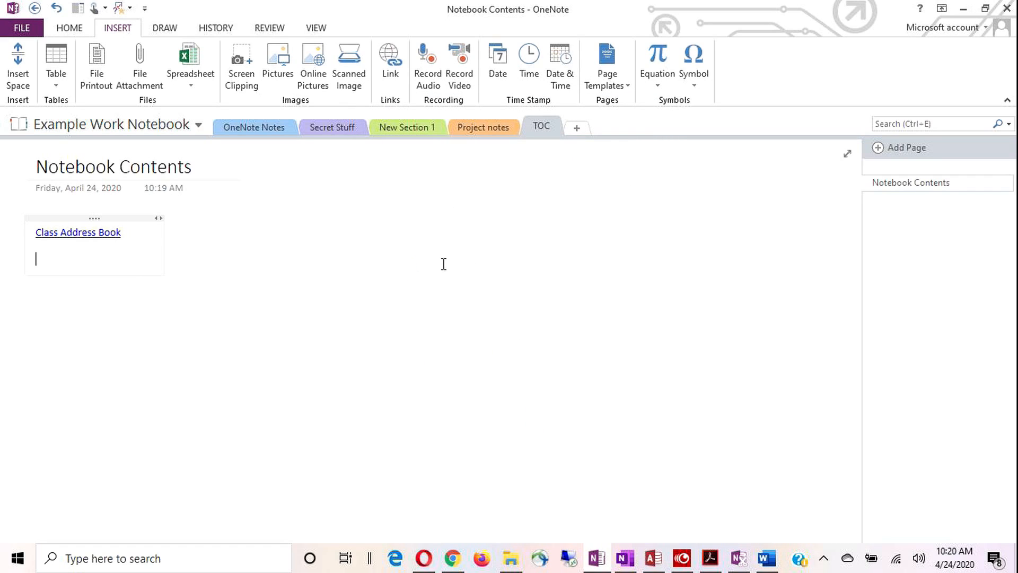
Insert a "Teacher Address Book" link below the first link, pointing to the Teacher Contacts page of Example School Notes
click(393, 75)
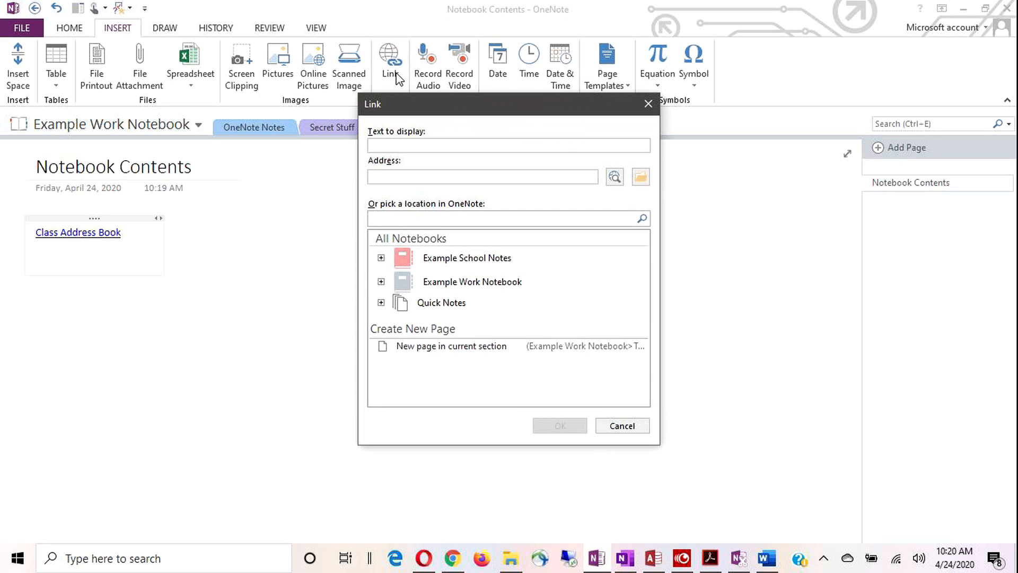
click(417, 145)
text(Teacher)
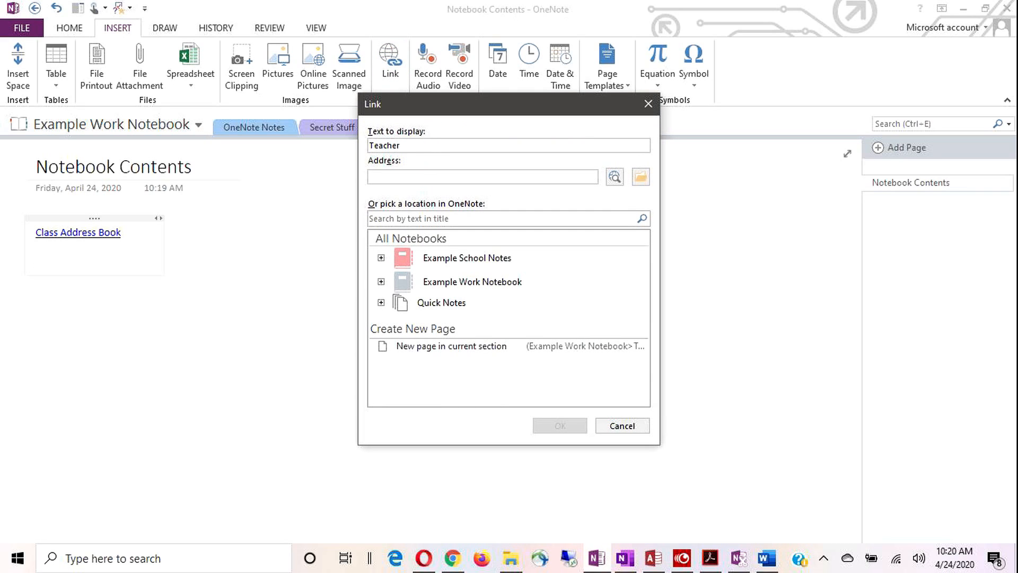
text( Address Noteboo)
key(BackSpace)
key(BackSpace)
key(BackSpace)
key(BackSpace)
text(oo)
key(BackSpace)
key(BackSpace)
key(BackSpace)
text(Book)
click(381, 257)
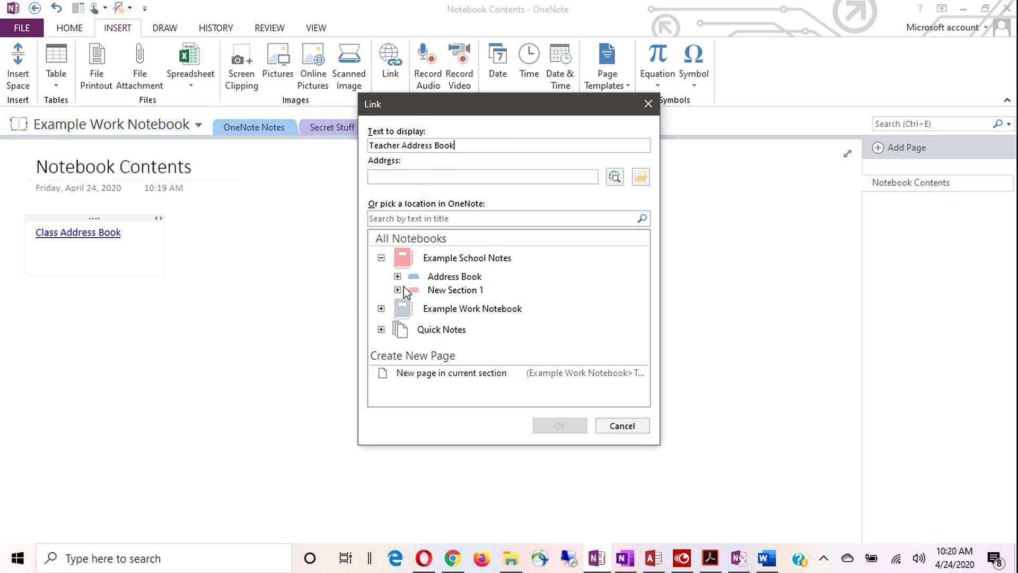
click(398, 276)
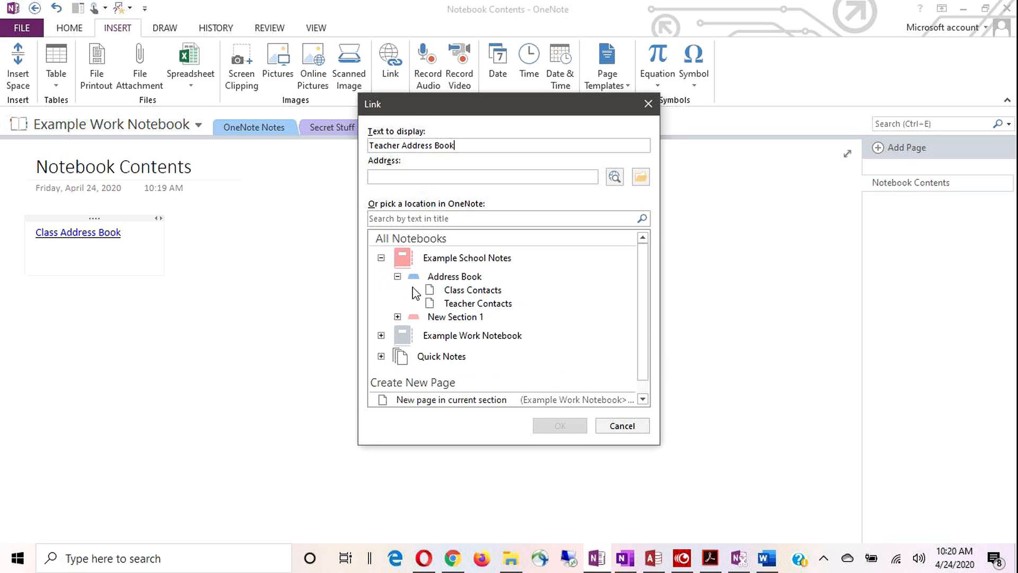
click(454, 306)
click(550, 427)
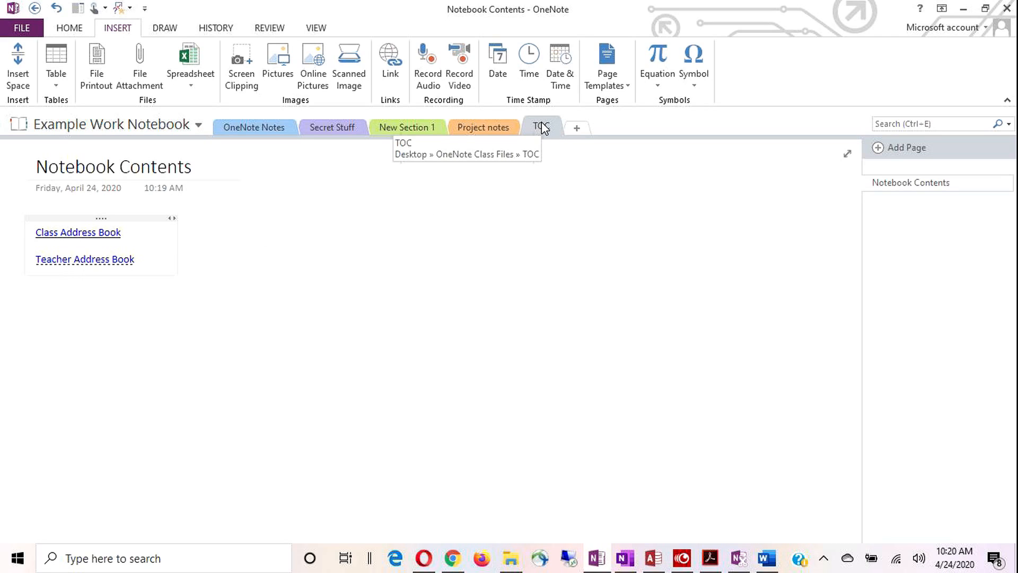
Move the TOC section ahead of OneNote Notes, and test the Class Address Book link before returning to Example Work Notebook
drag(544, 129, 226, 124)
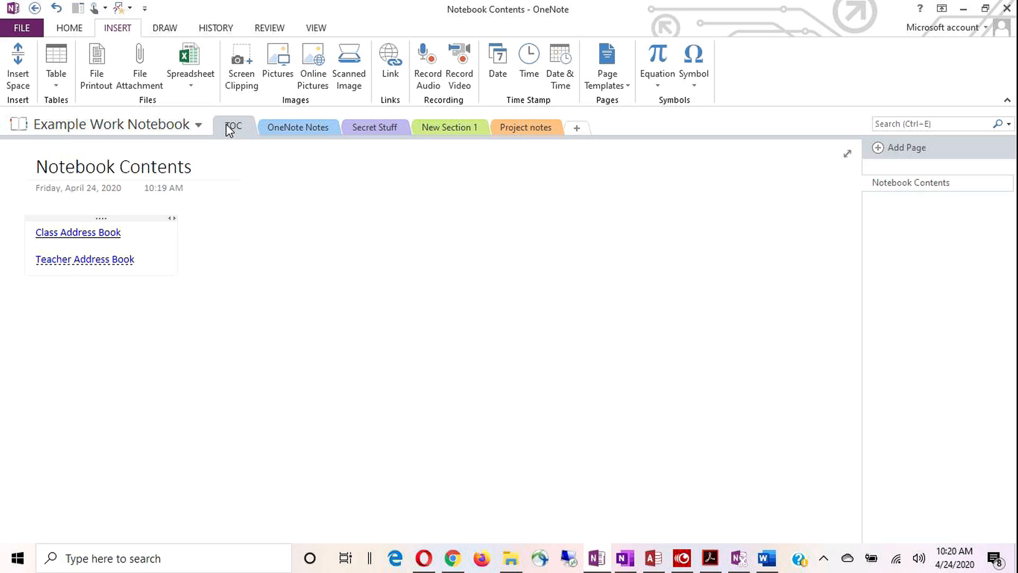
click(68, 233)
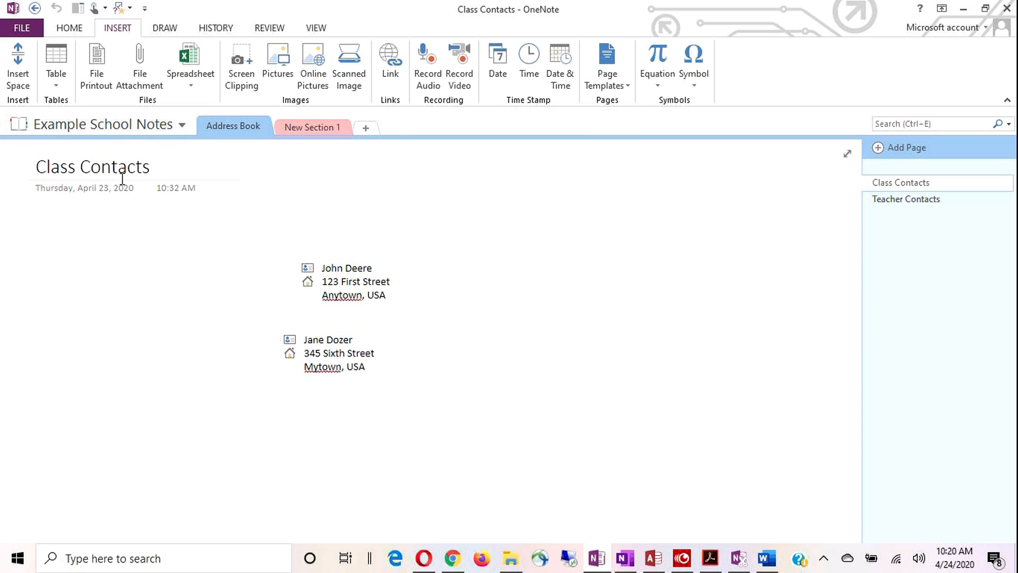
click(147, 135)
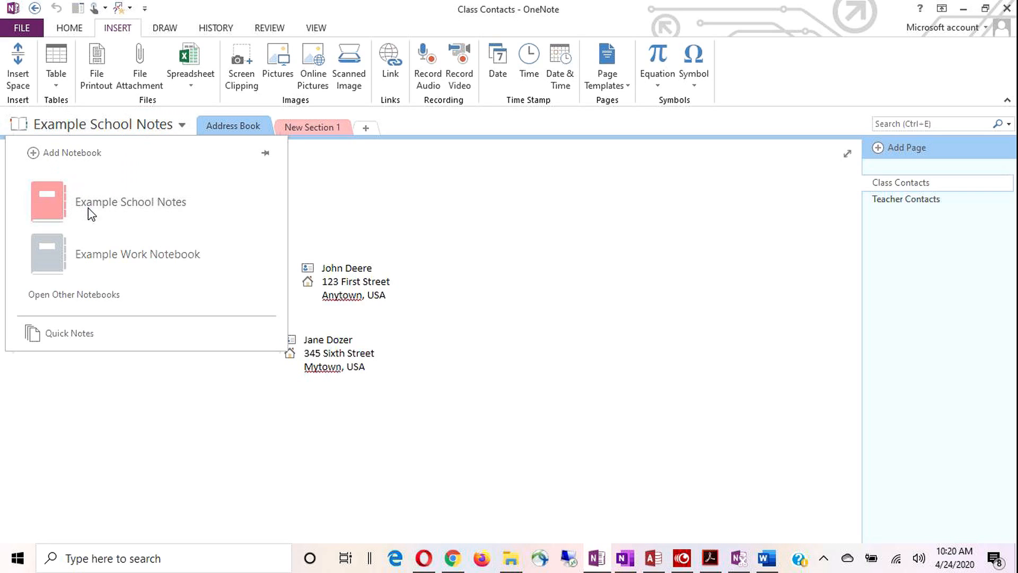
click(97, 249)
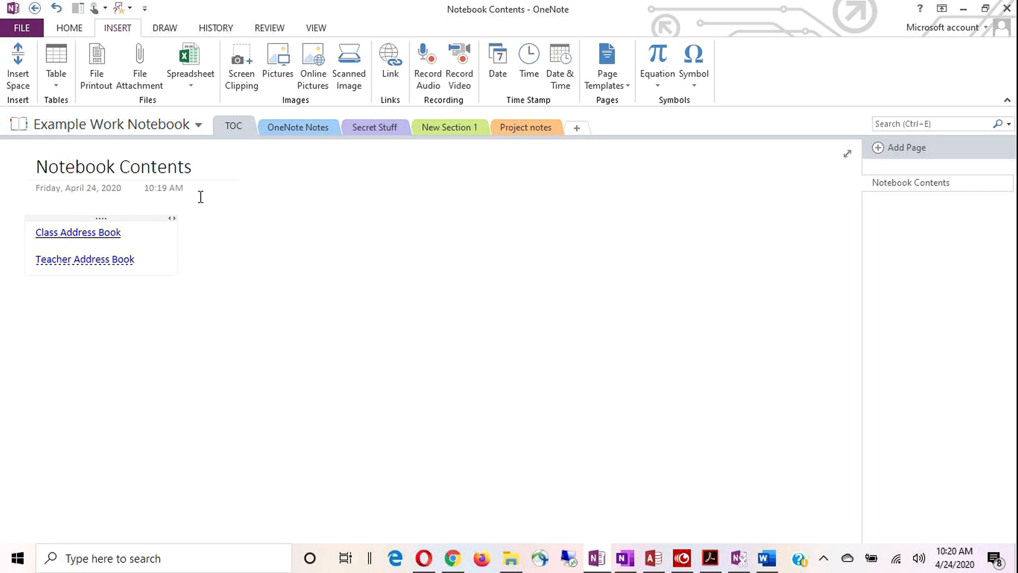
Follow the Teacher Address Book link to check its target page and return to Example Work Notebook
click(76, 260)
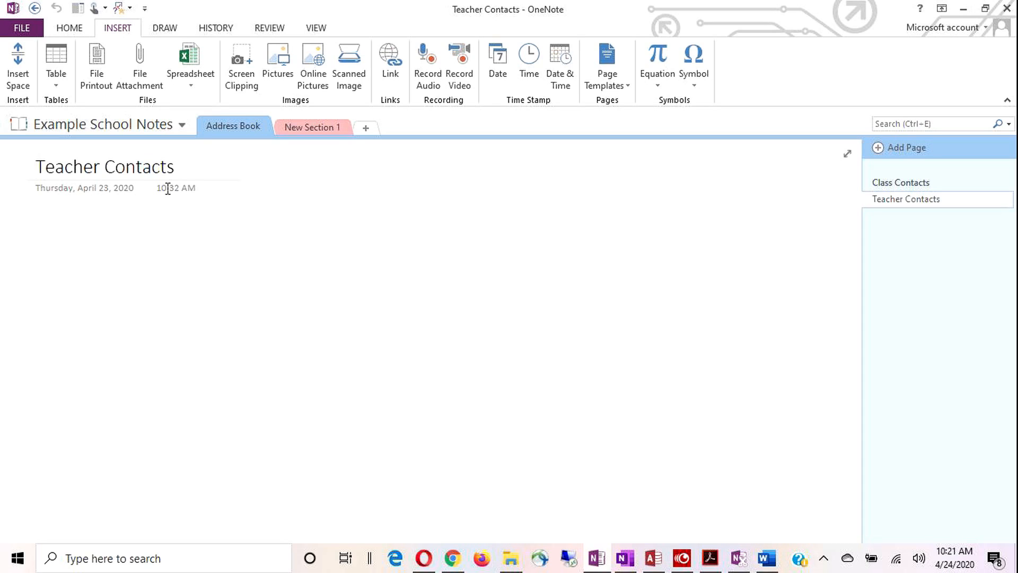
click(136, 125)
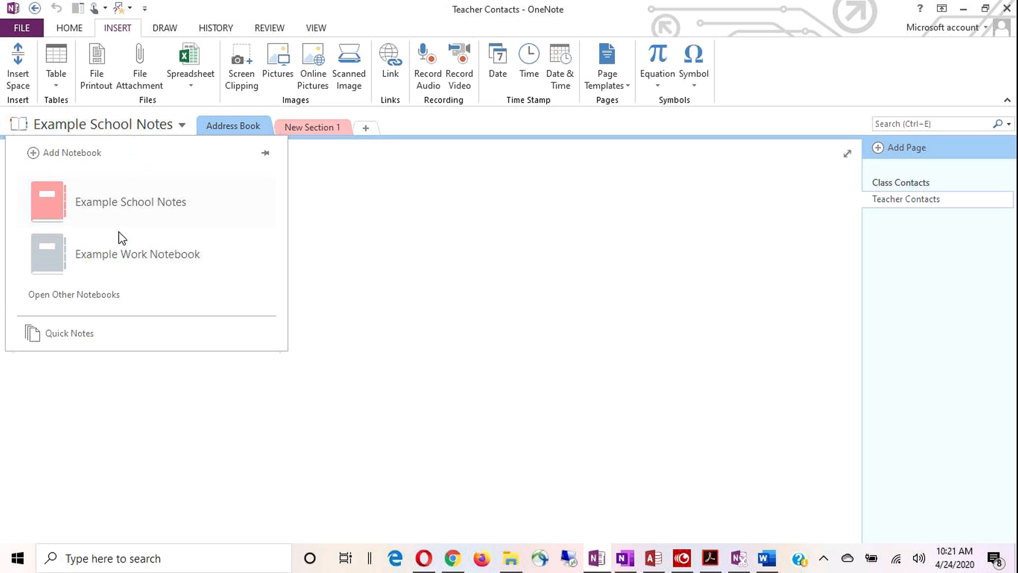
click(117, 264)
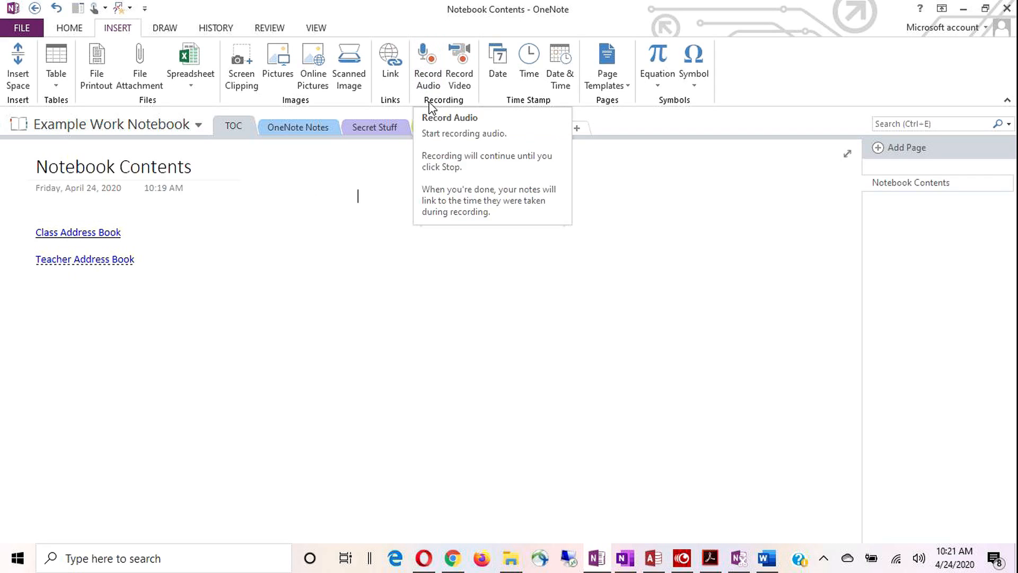
Record an audio note of about 20 seconds in the blank area beside the address book links and play it back
click(431, 74)
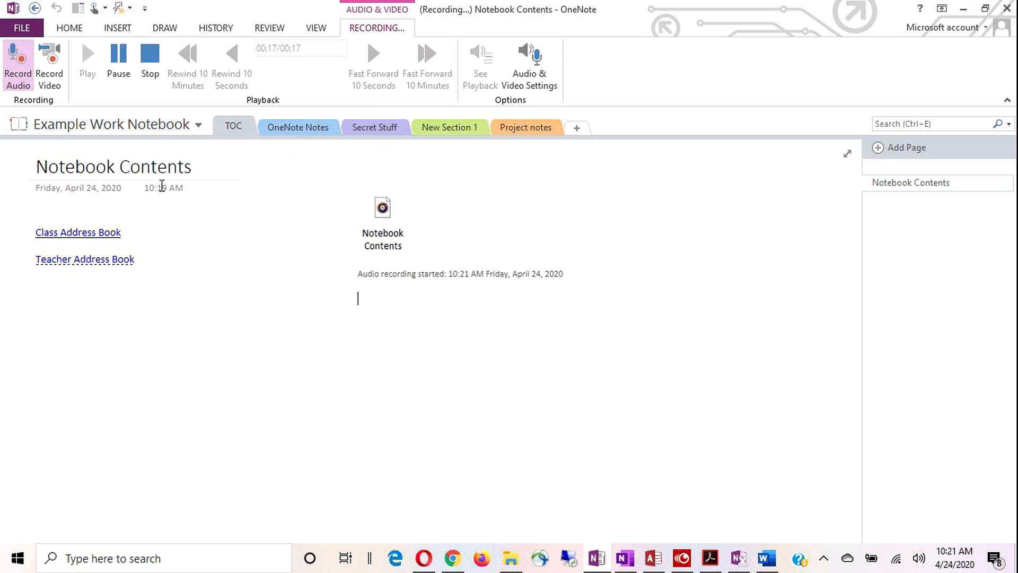
click(153, 57)
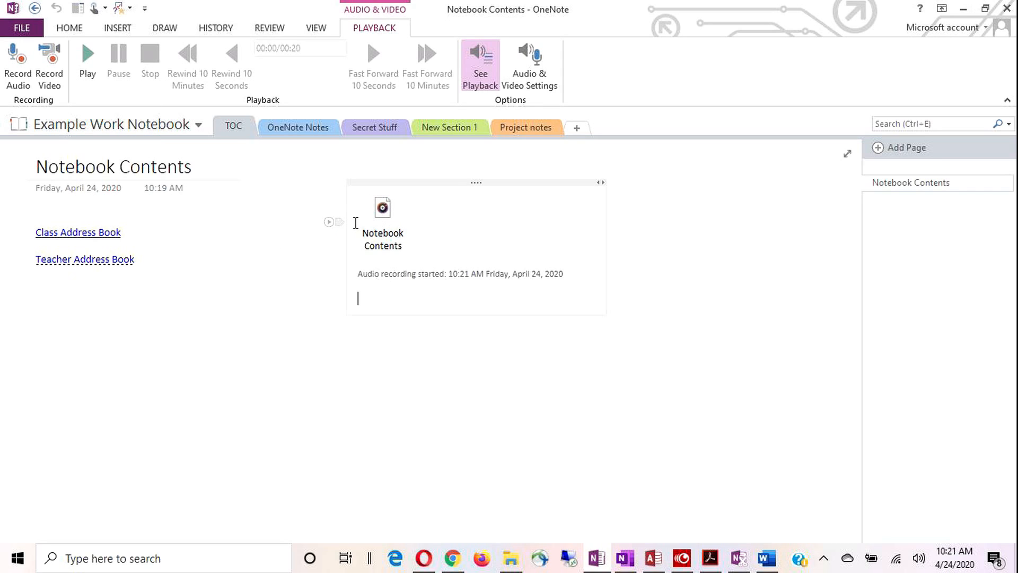
click(329, 222)
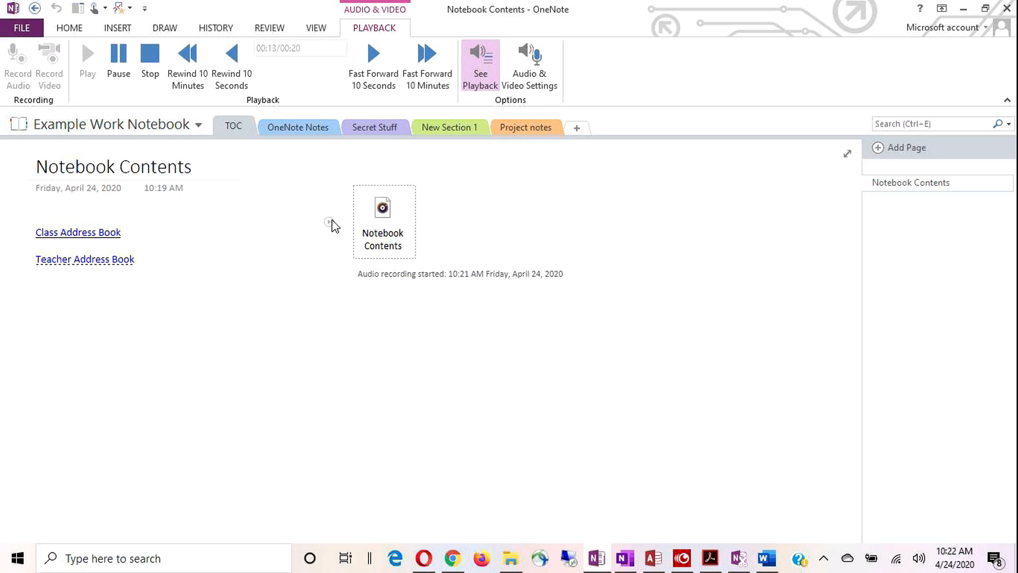
click(149, 71)
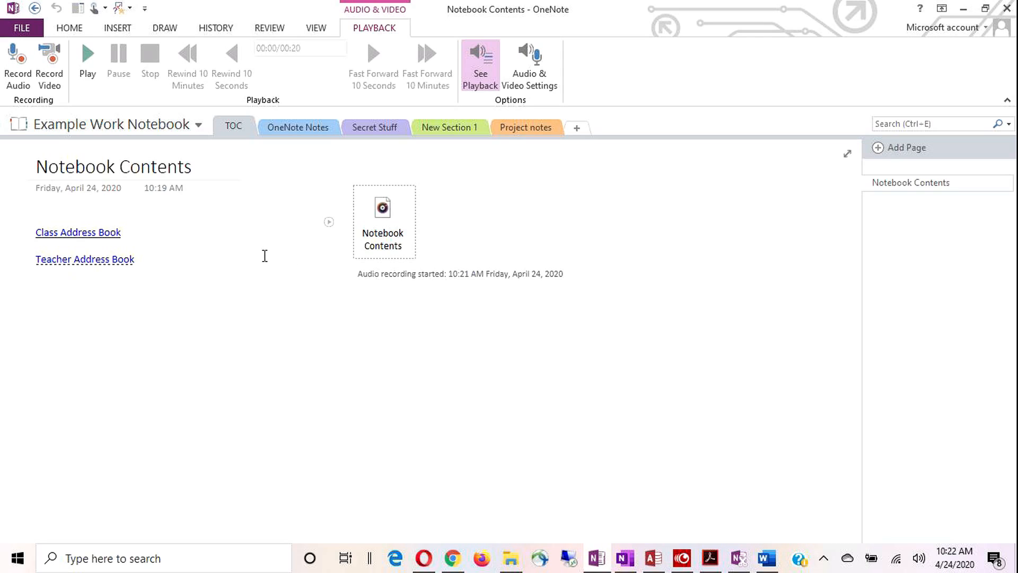
click(349, 338)
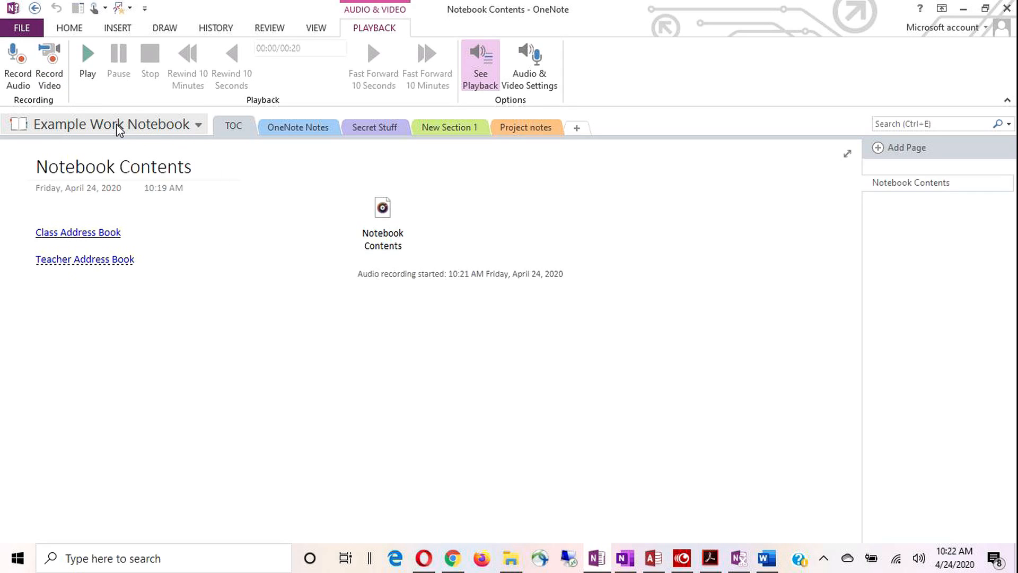
Open the Personal Notebook stored on OneDrive from the list of recent notebooks
click(113, 128)
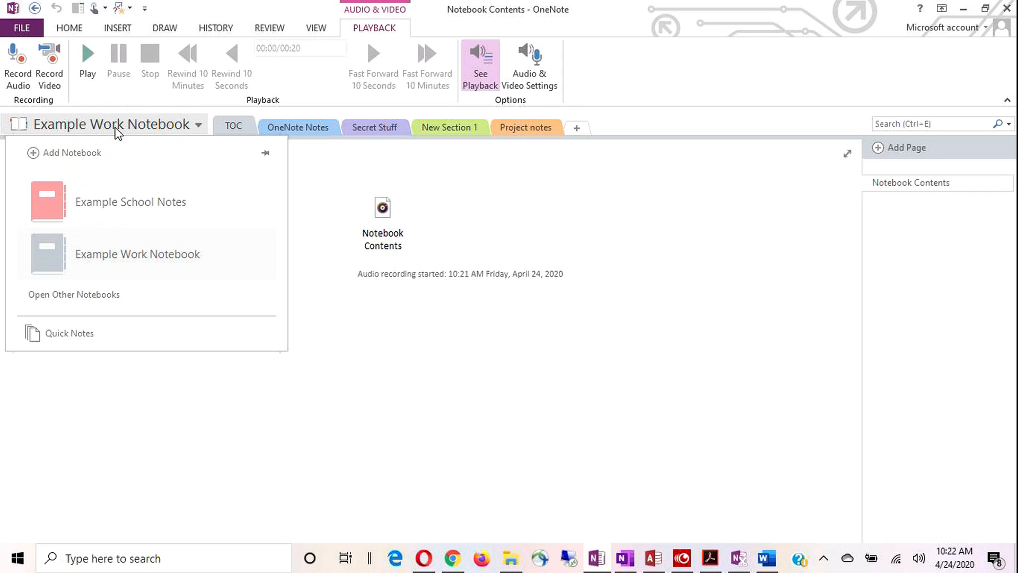
click(83, 297)
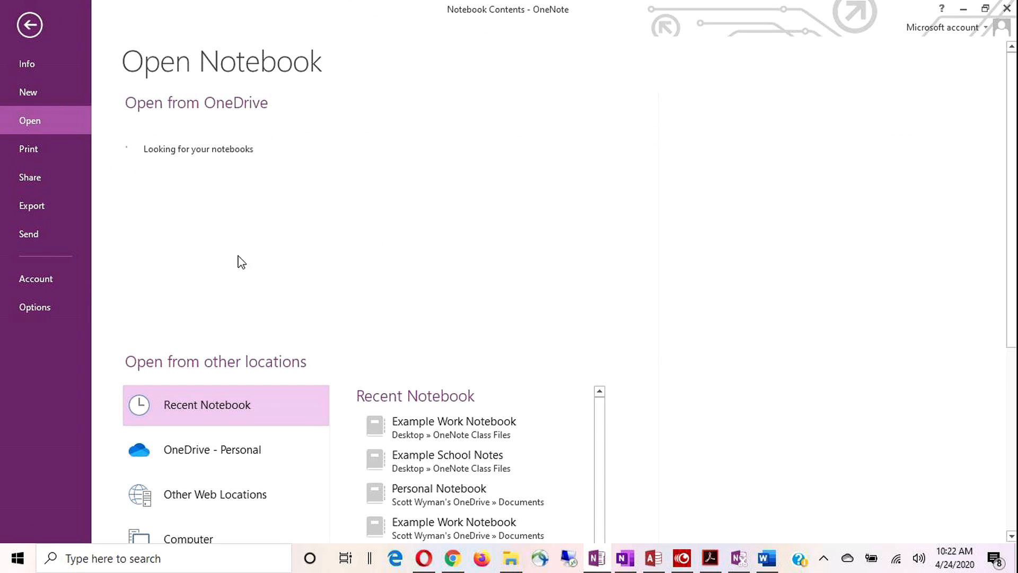
click(425, 491)
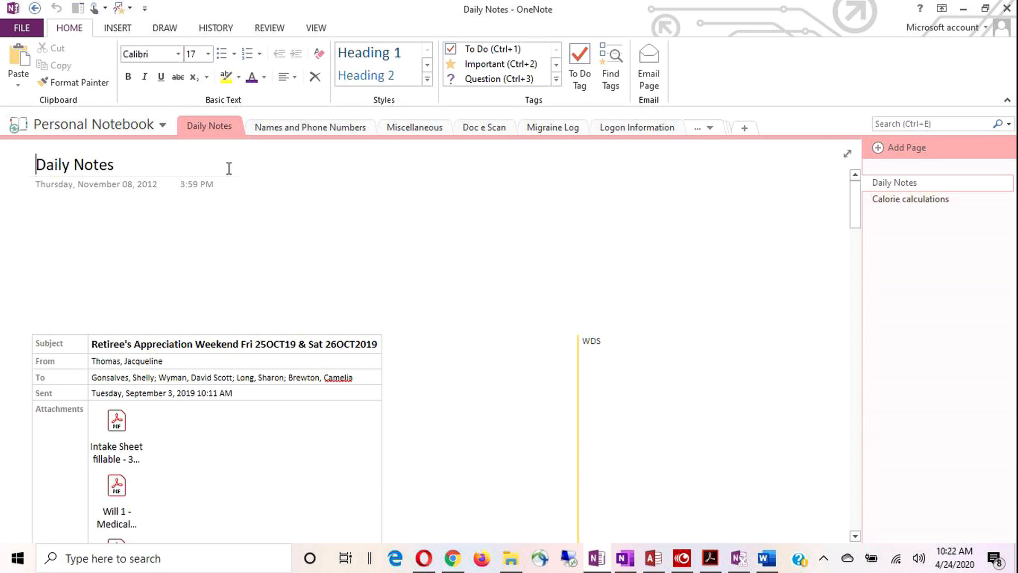
Play the video recording on the Audio and Video page of the Miscellaneous section, and close the video window
click(424, 128)
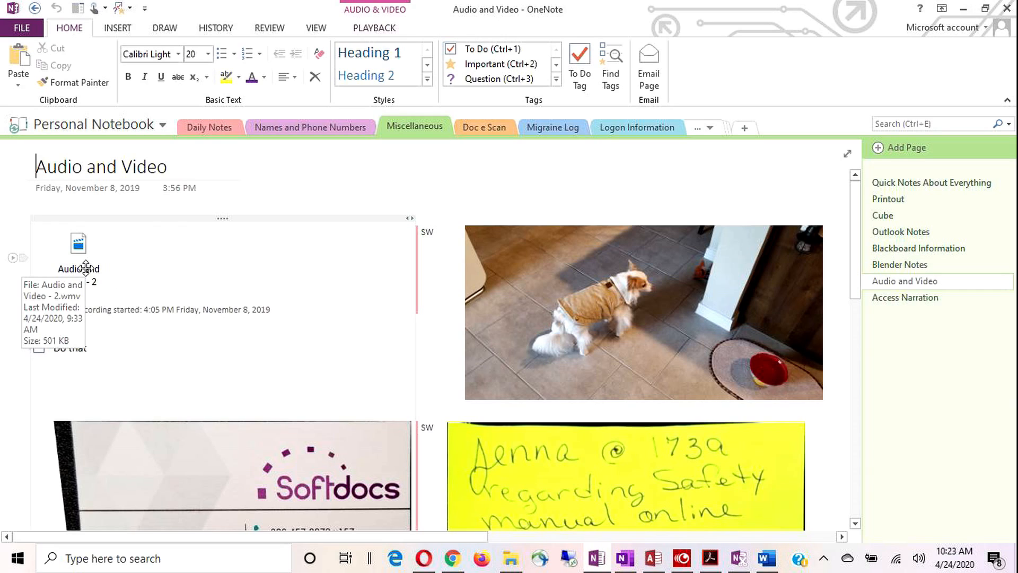
click(14, 258)
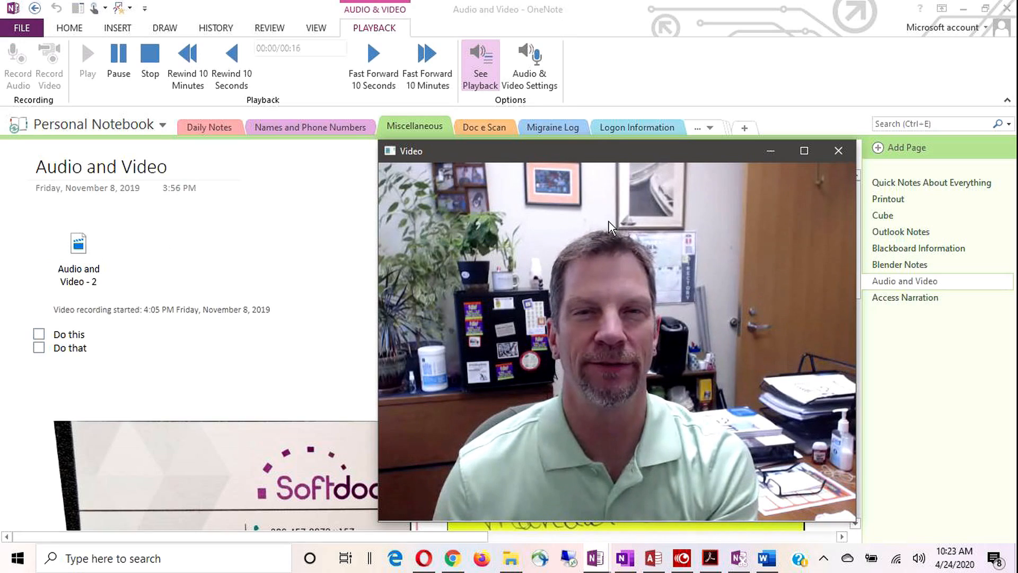
click(837, 151)
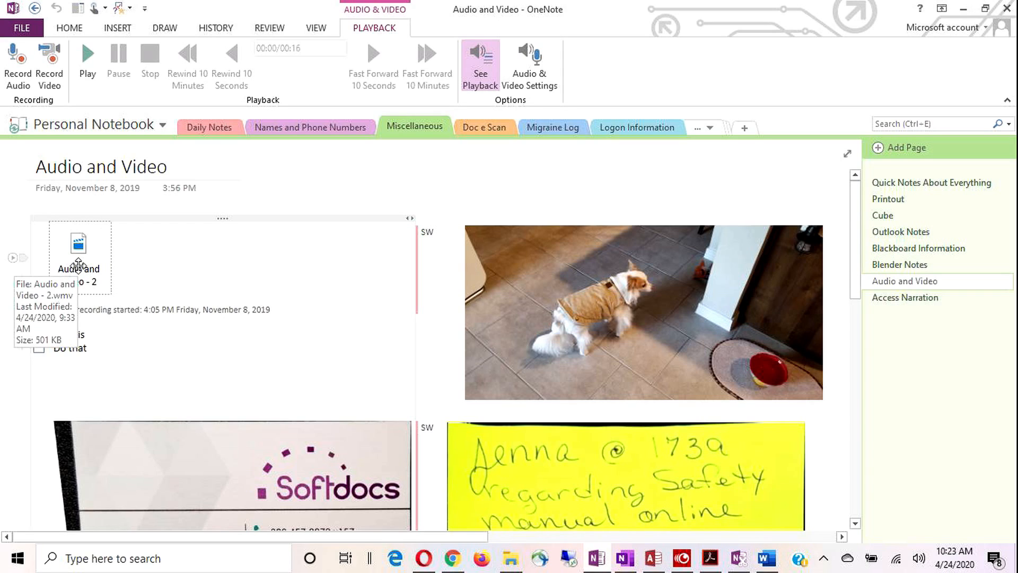
Close the Personal Notebook and return to the Teacher Contacts page of Example School Notes
click(80, 124)
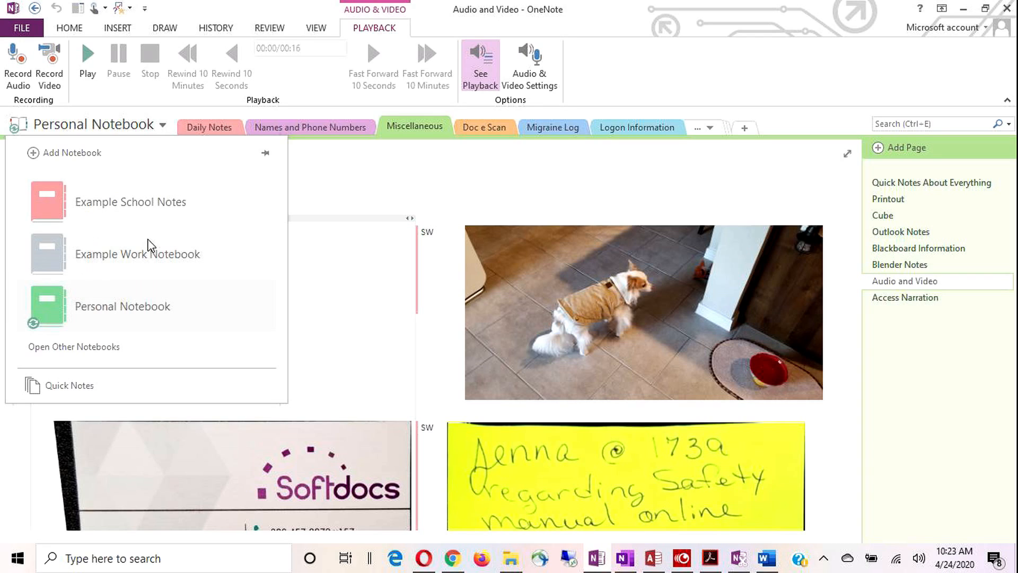
right_click(110, 307)
click(149, 484)
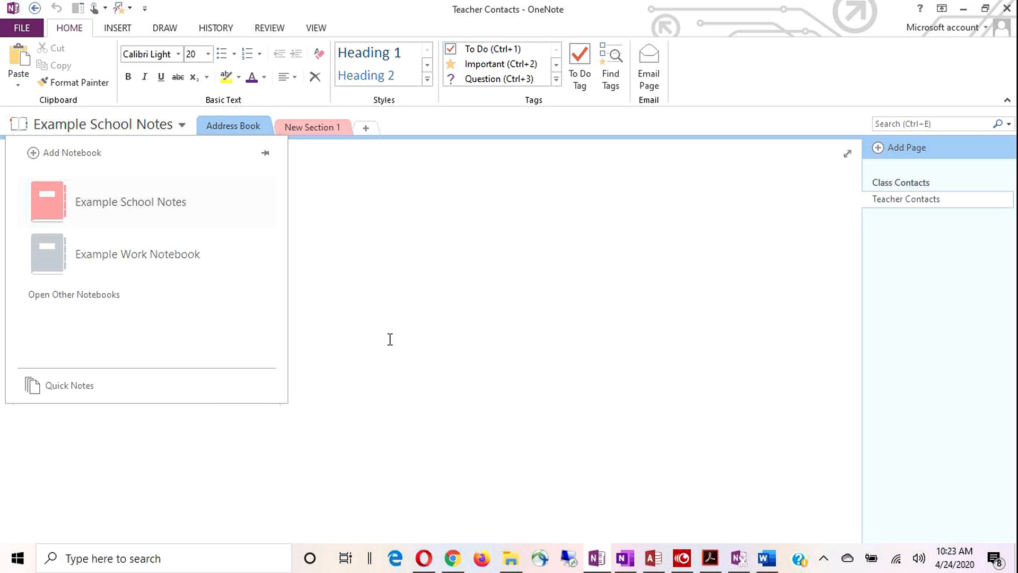
click(385, 295)
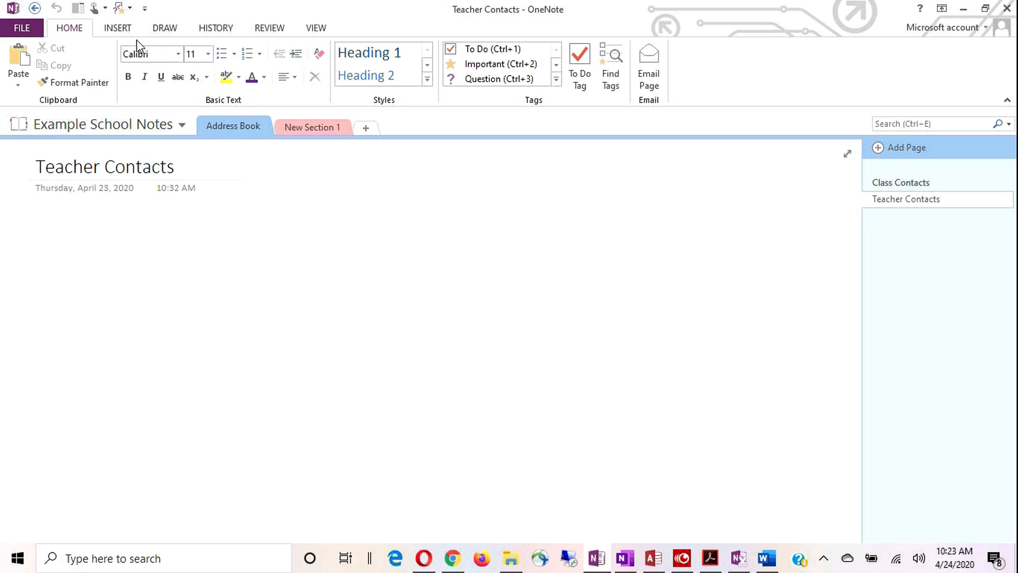
Insert a date stamp, a time stamp and a combined date and time stamp on separate lines of the Teacher Contacts page
click(123, 30)
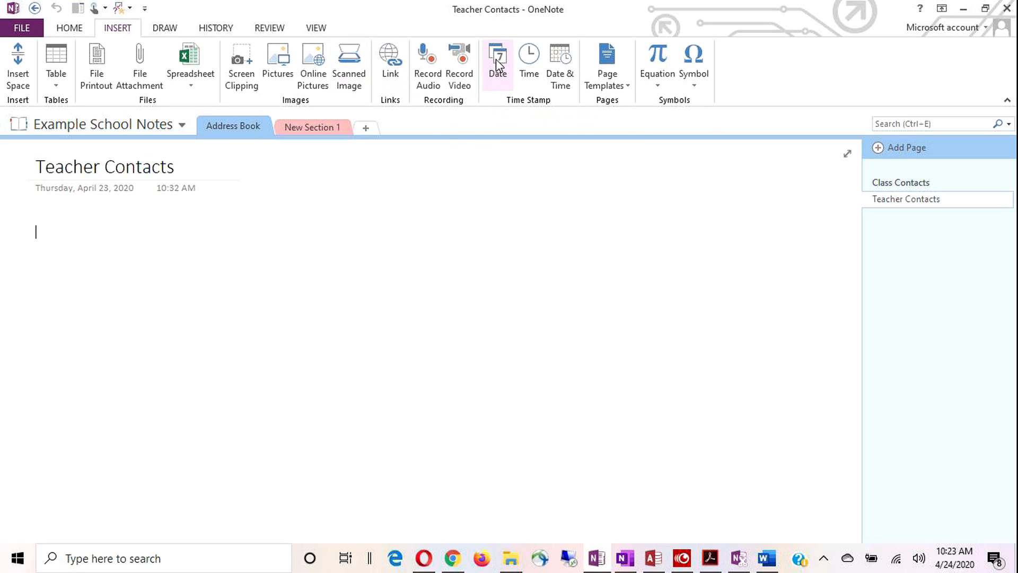
click(499, 66)
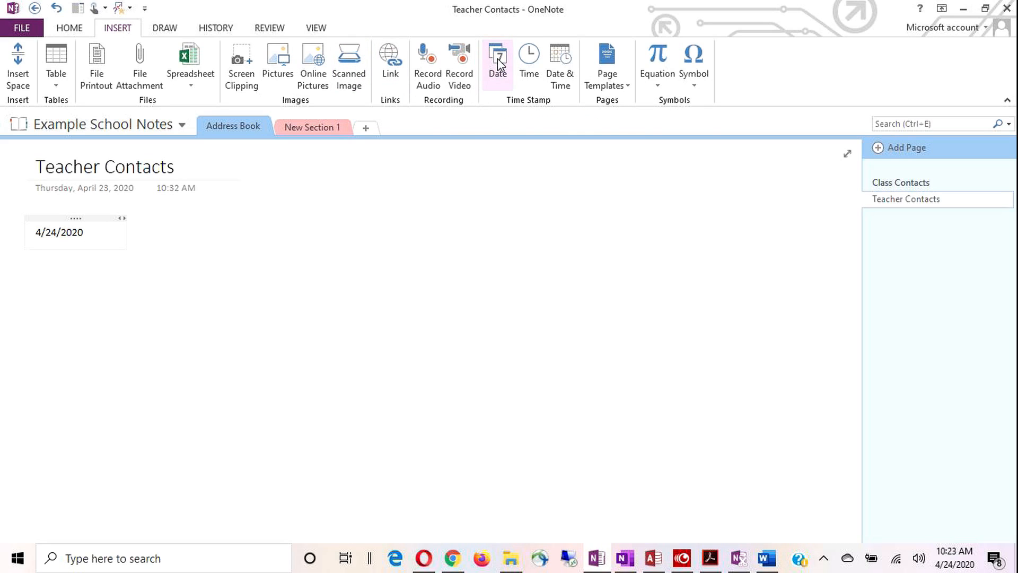
key(Return)
click(534, 62)
key(Return)
click(559, 61)
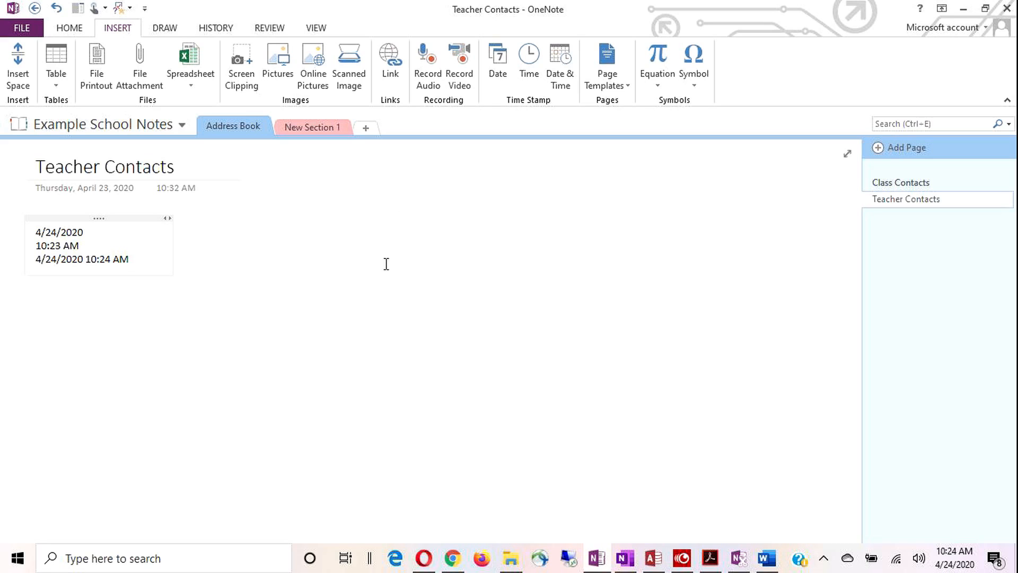
click(418, 280)
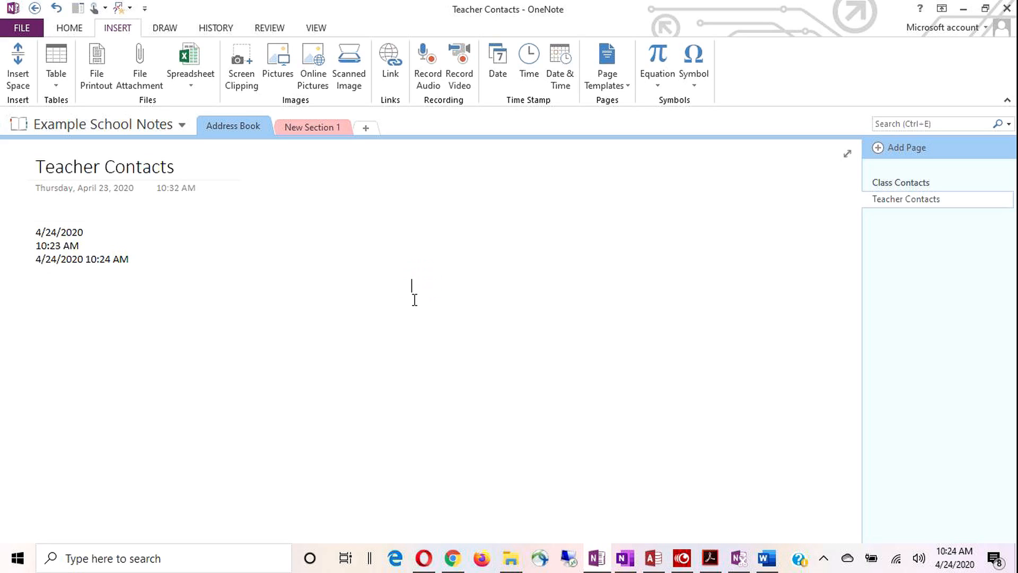
Add pages to the Address Book section from the Simple, Prioritized and Project To Do List planner templates
click(612, 87)
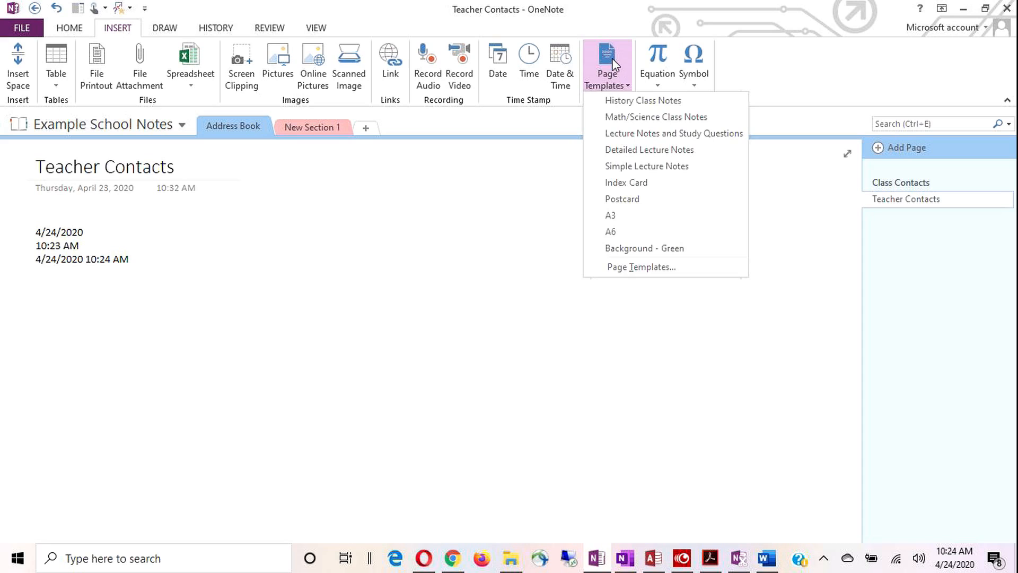
click(609, 57)
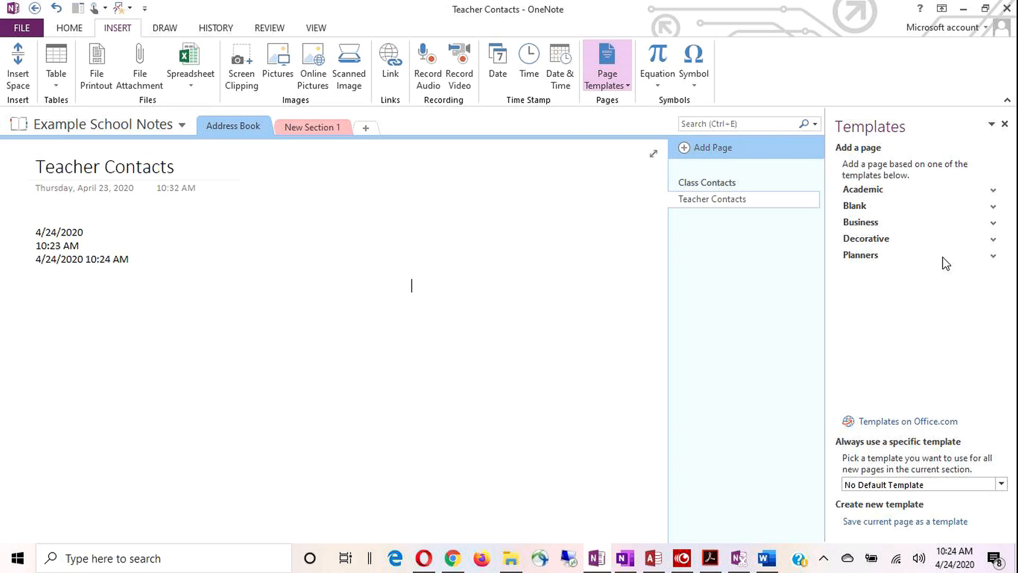
click(994, 259)
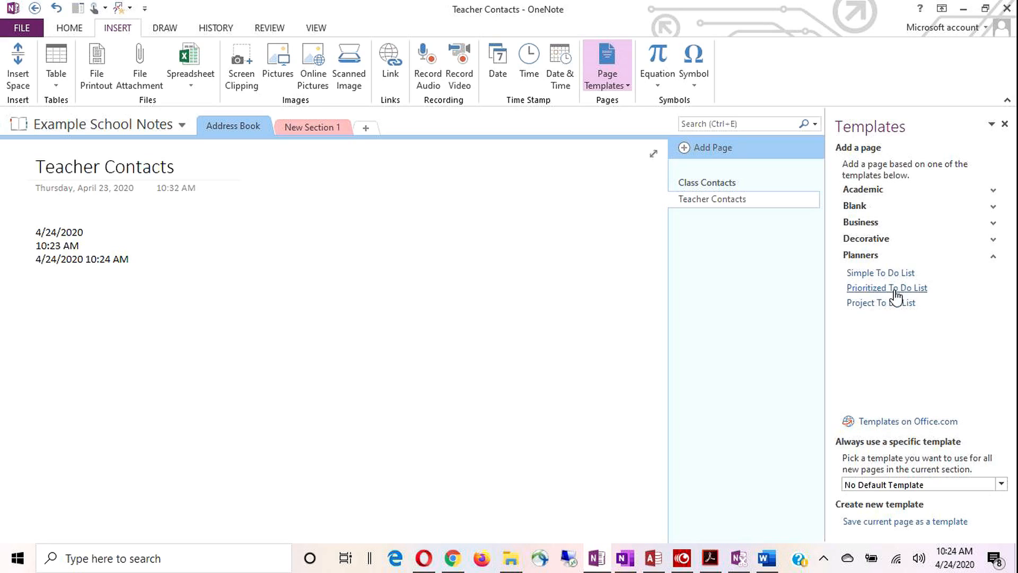
click(872, 275)
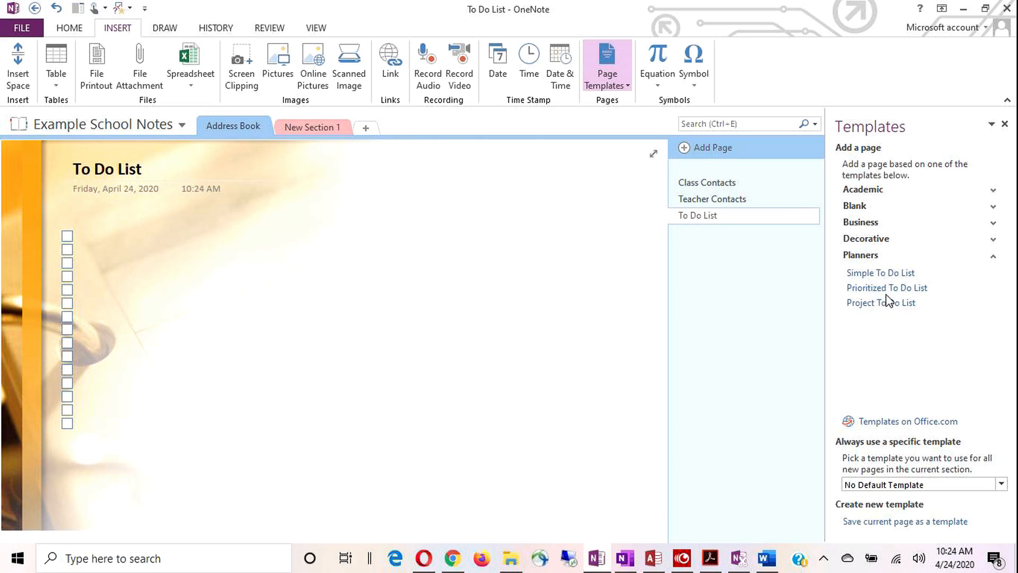
click(883, 288)
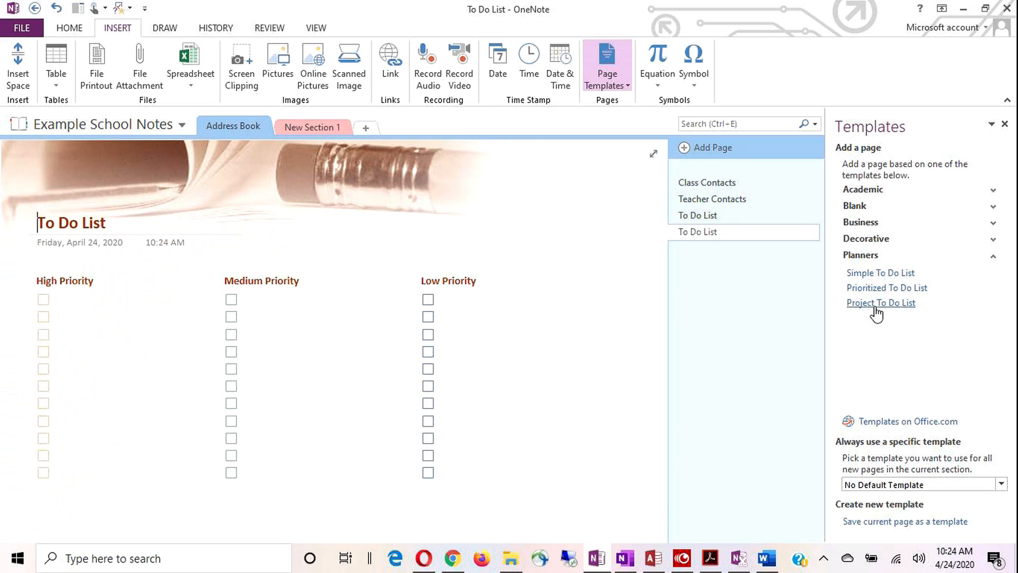
click(878, 305)
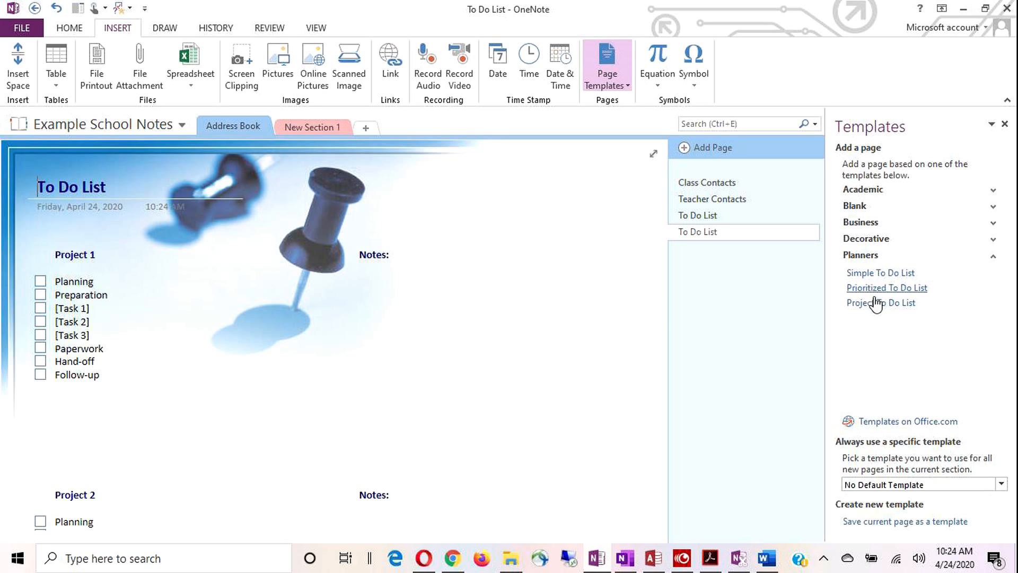
click(872, 303)
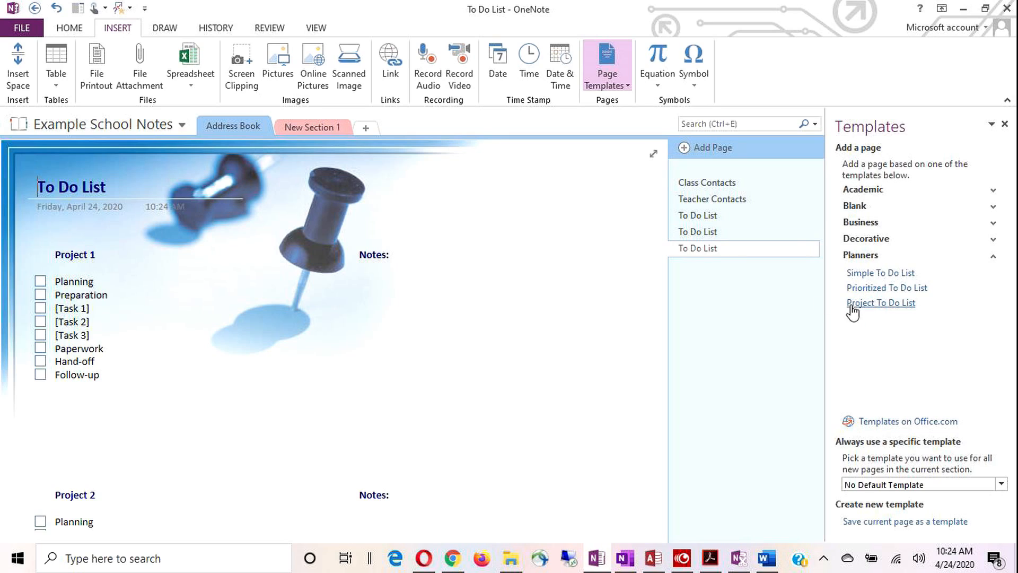
Compare the three To Do List pages and delete the last one, a duplicate of the Project To Do List
drag(713, 250, 696, 221)
click(696, 217)
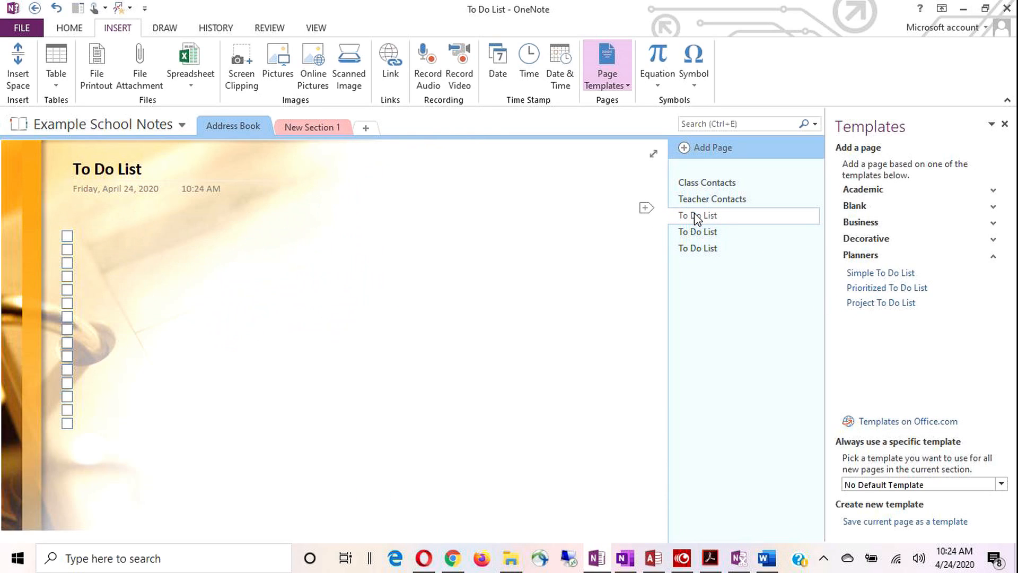
click(696, 232)
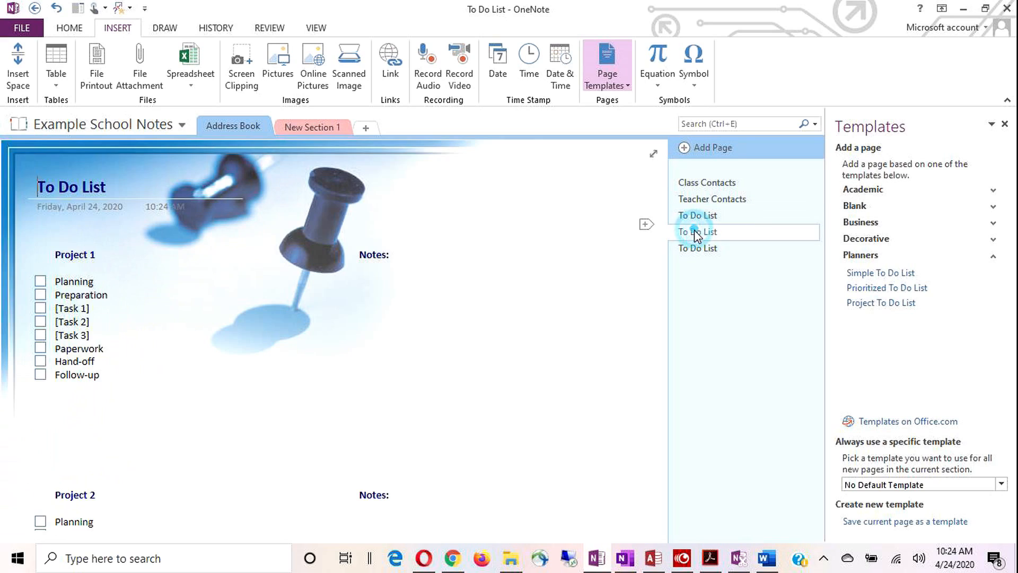
click(696, 248)
right_click(696, 248)
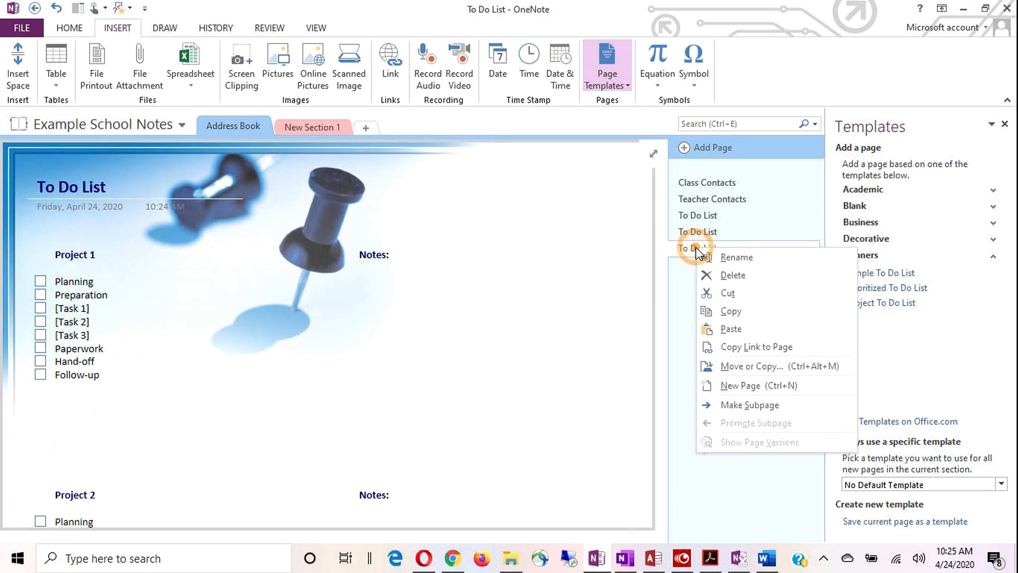
click(710, 274)
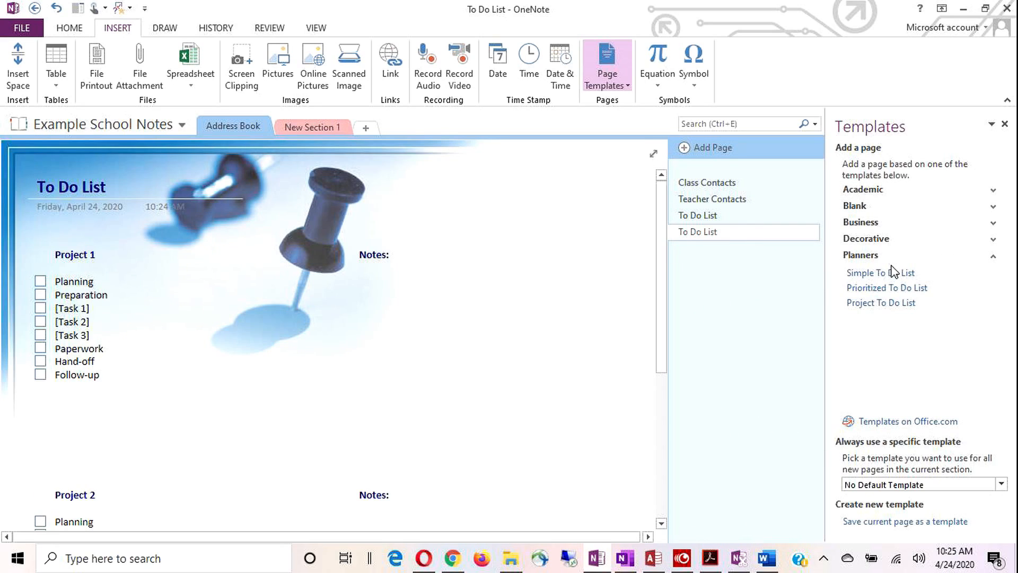
Check the two remaining To Do List pages and add a page from the Prioritized To Do List template
click(710, 215)
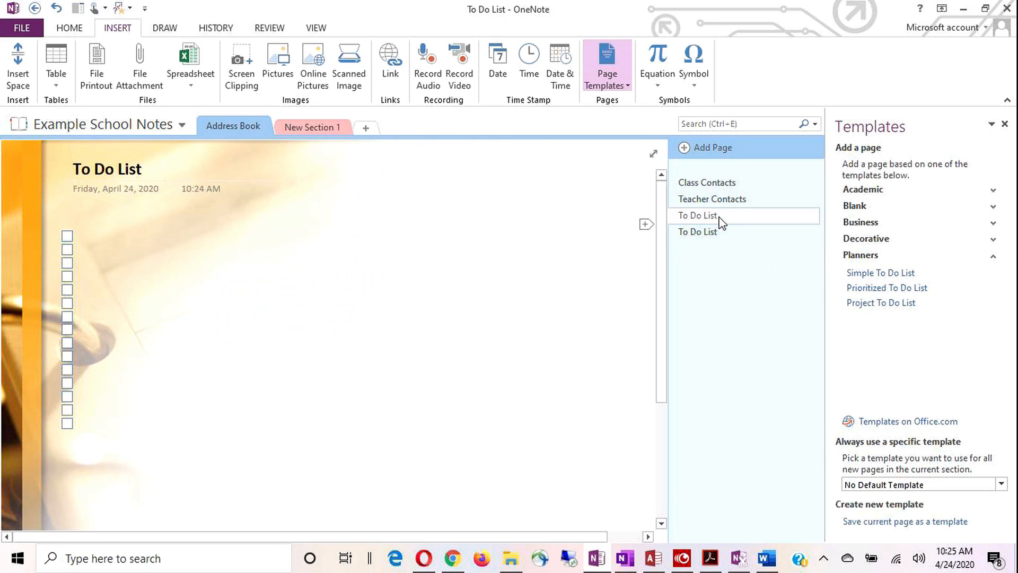
click(710, 232)
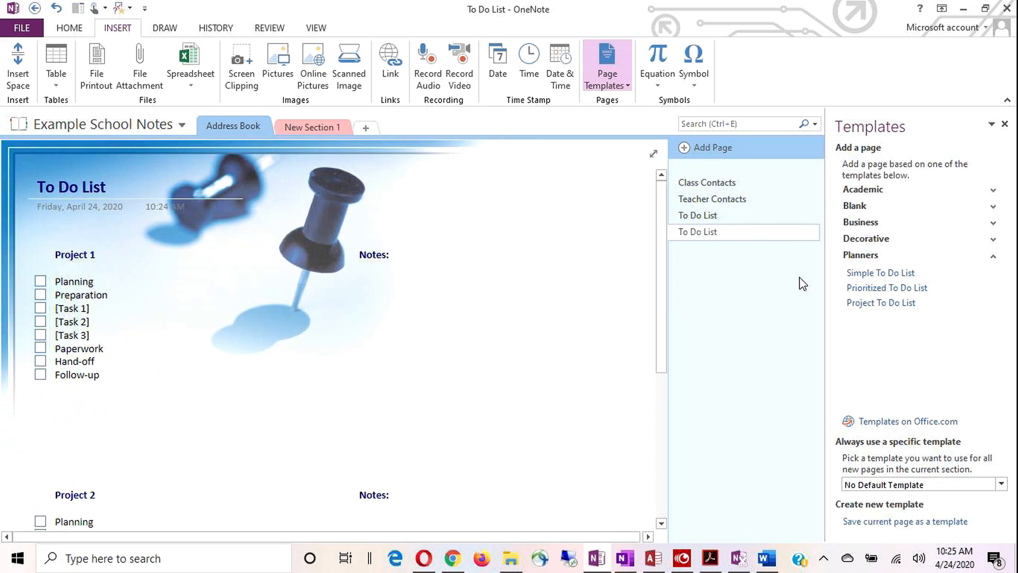
click(849, 290)
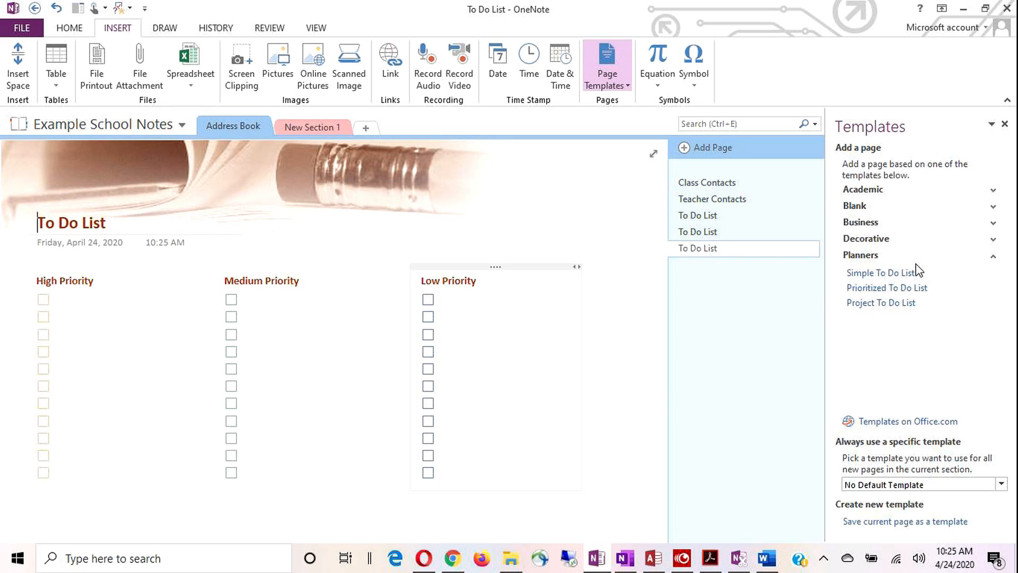
Add two pages based on the decorative Math and Pixel templates
click(992, 239)
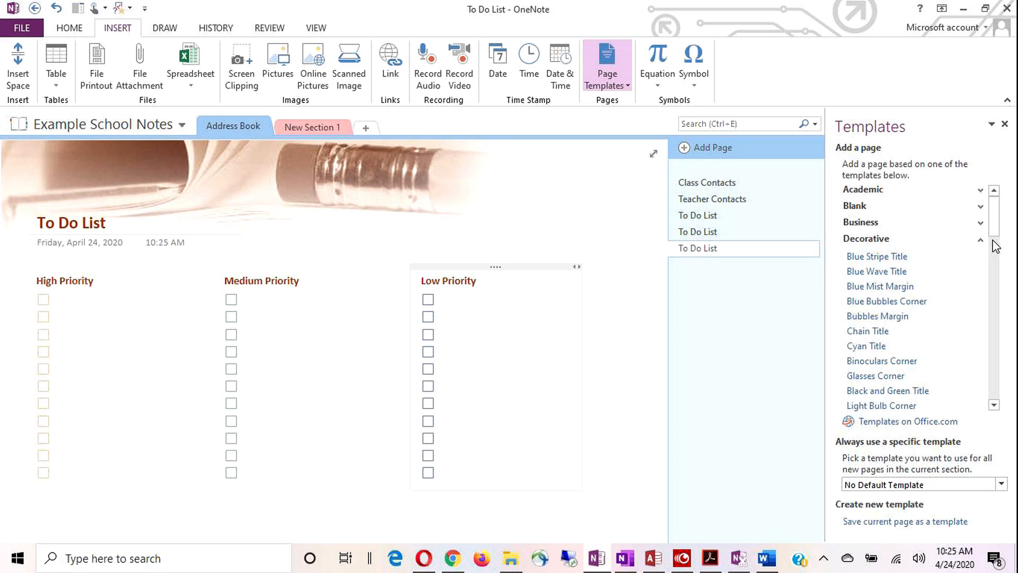
scroll(974, 289, down, 10)
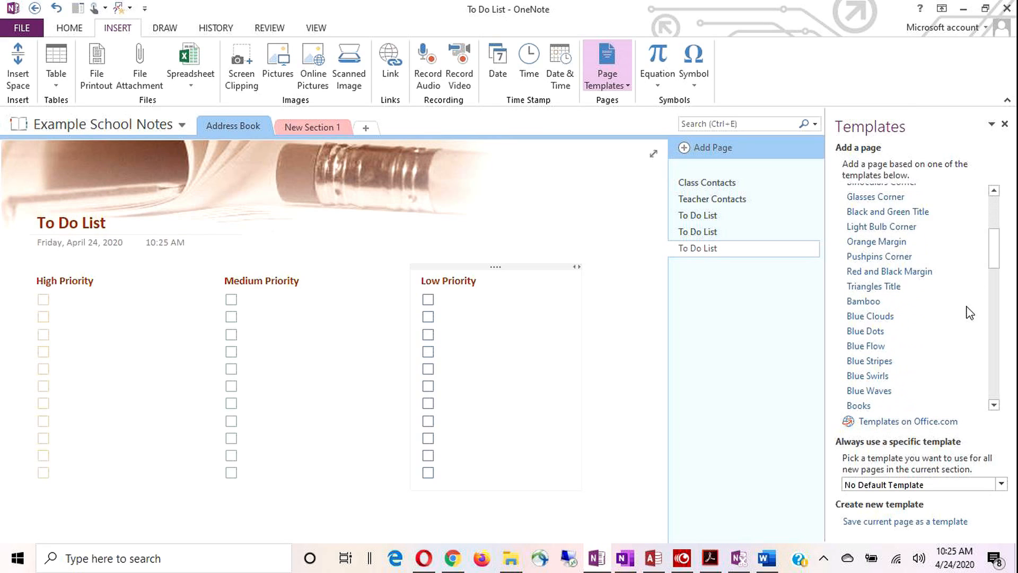
scroll(943, 312, down, 6)
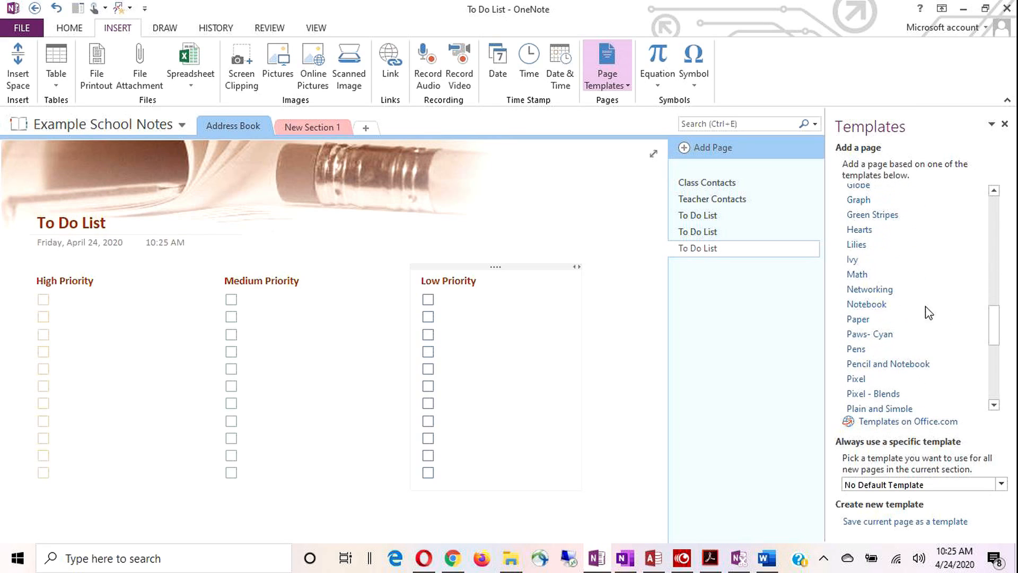
click(857, 275)
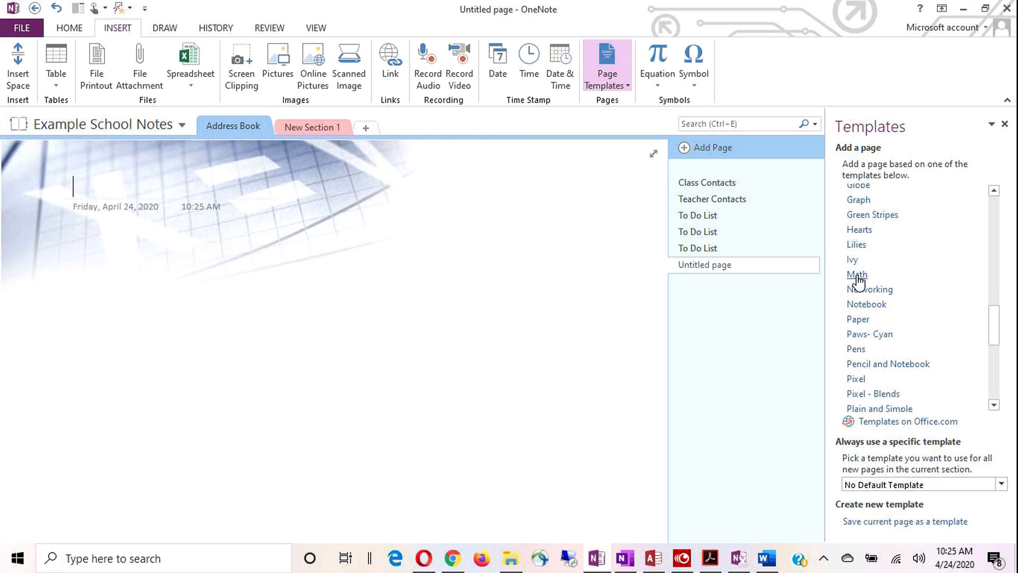
click(857, 380)
Add another page, trying the decorative Clock and Books templates before applying Pushpins Corner
scroll(870, 337, up, 5)
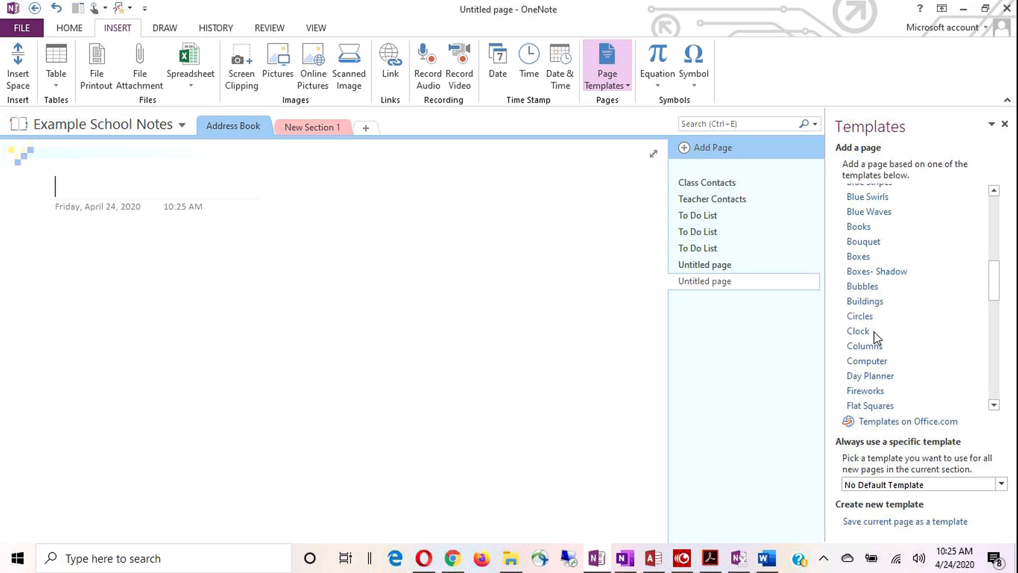
click(867, 330)
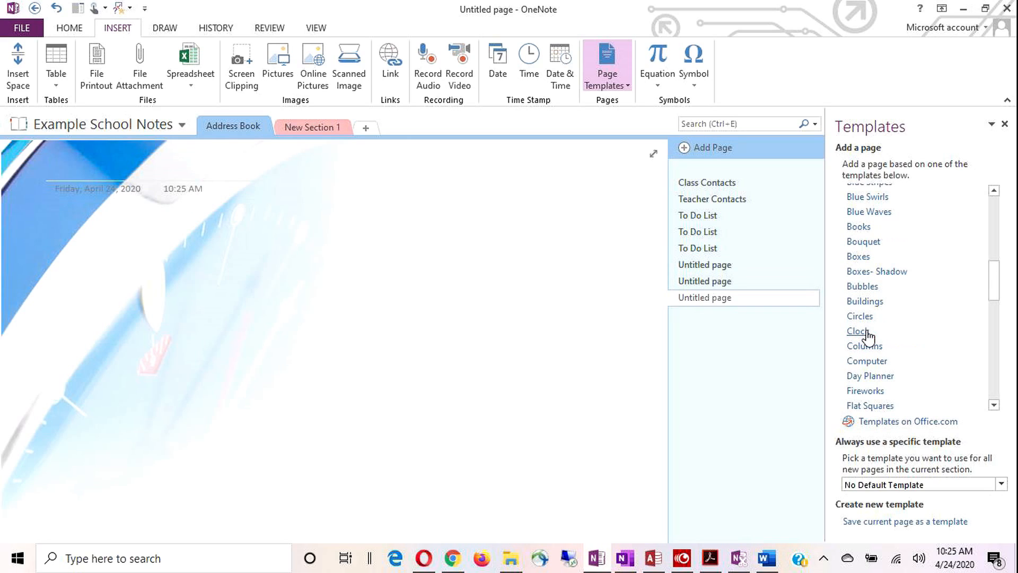
click(864, 227)
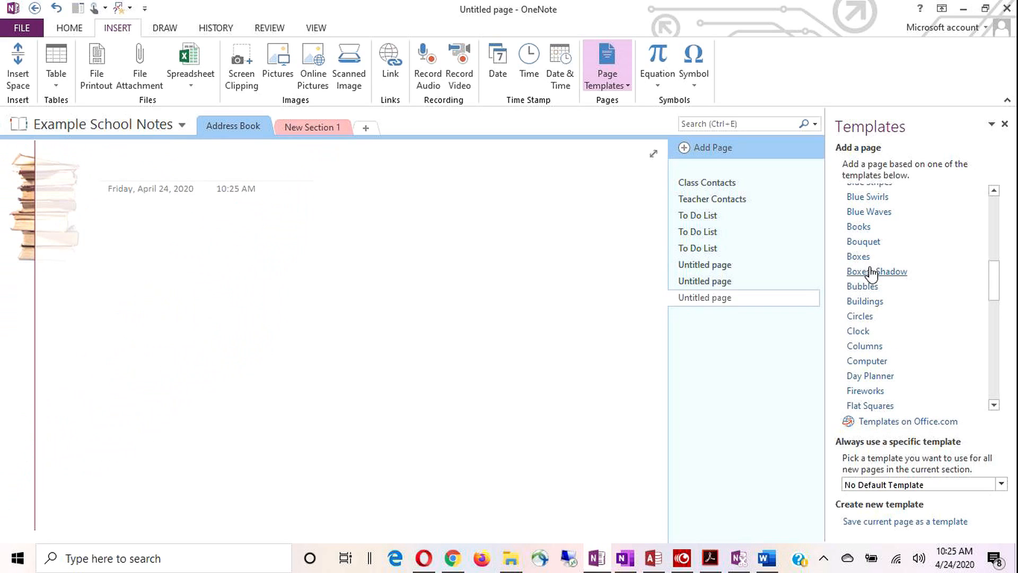
scroll(882, 279, up, 3)
click(873, 223)
scroll(889, 268, up, 5)
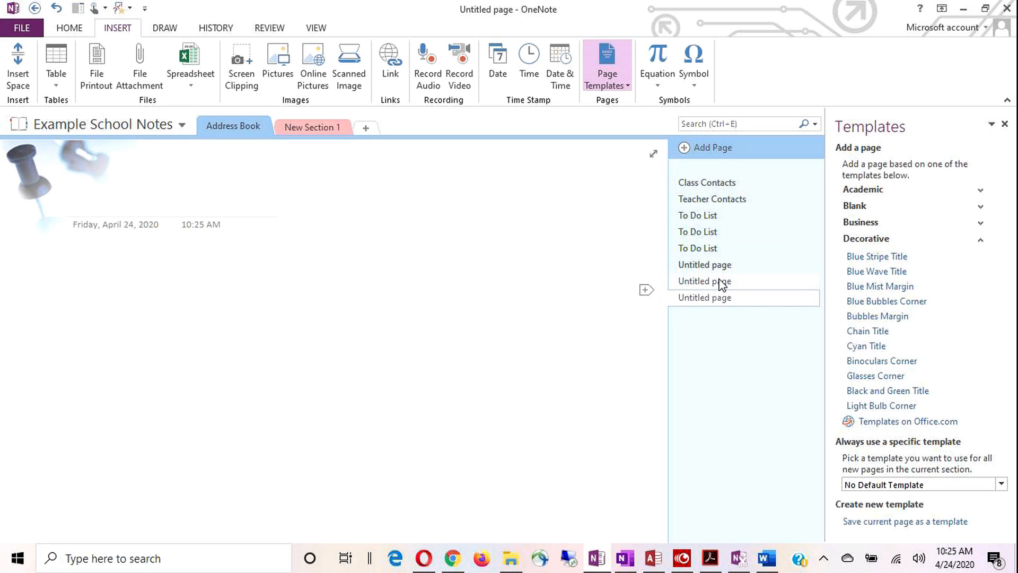
Add a page with the decorative Blue Stripe Title template and switch to the business Project Overview template
click(854, 257)
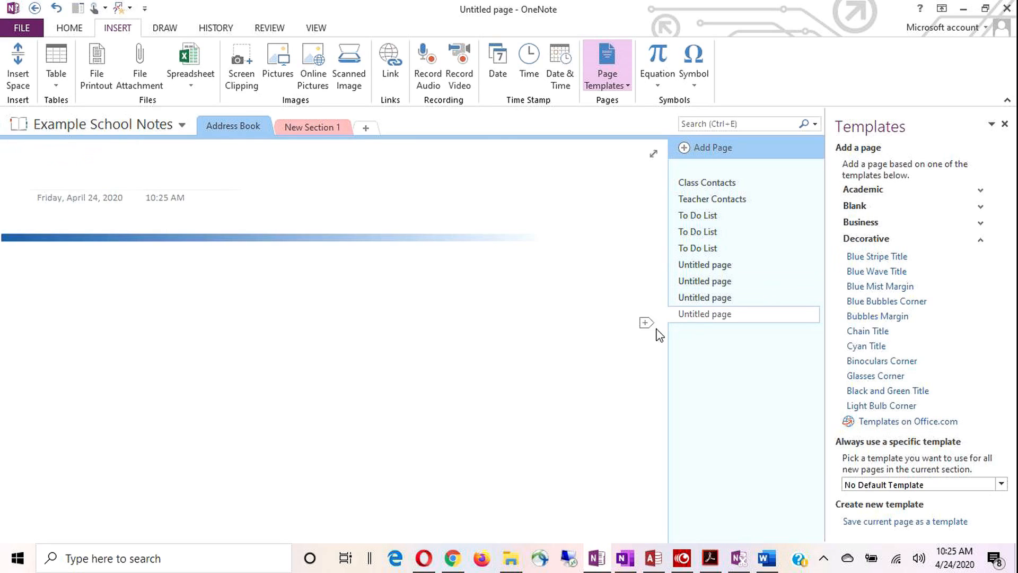
click(980, 223)
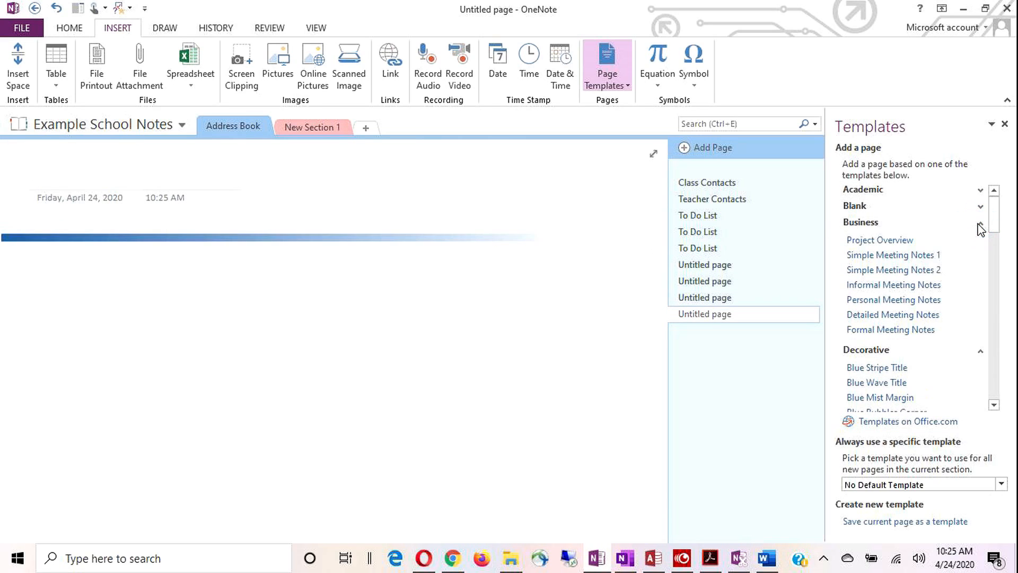
click(879, 242)
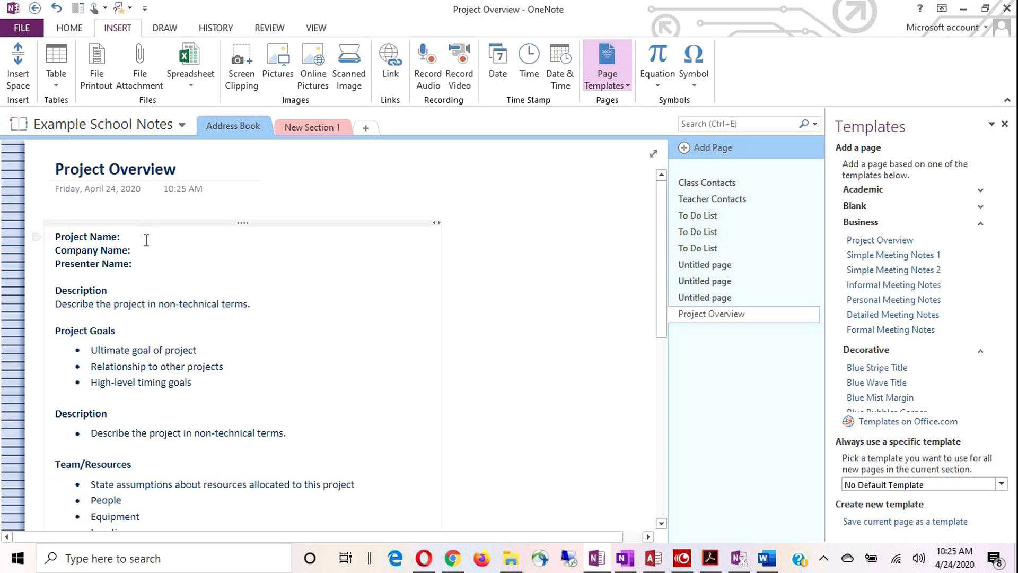
Enter "Project A" as the project name and add meeting pages, applying the Simple Meeting Notes 1, Informal and Detailed Meeting Notes templates
text(Project A)
click(875, 257)
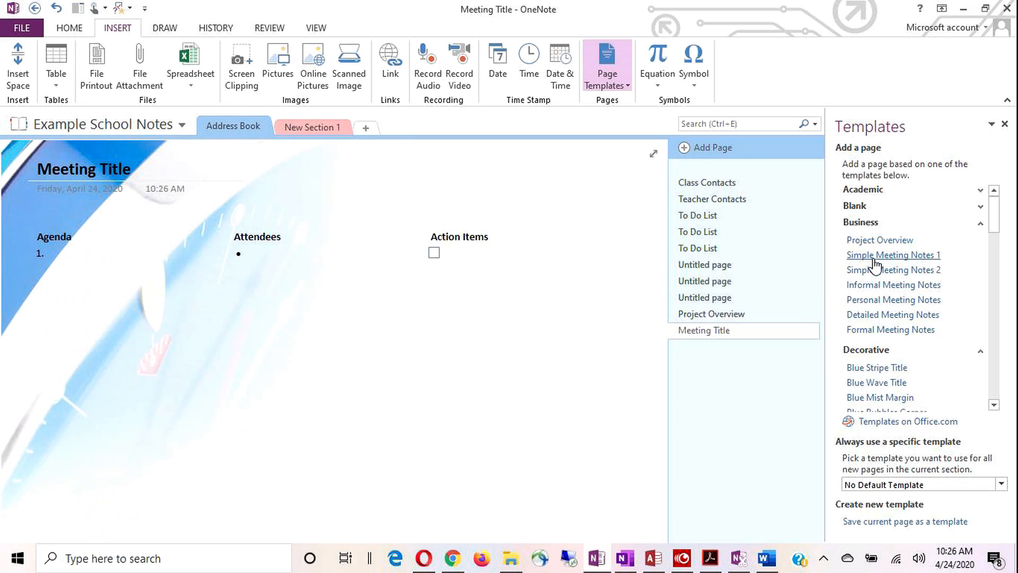
click(884, 285)
click(888, 314)
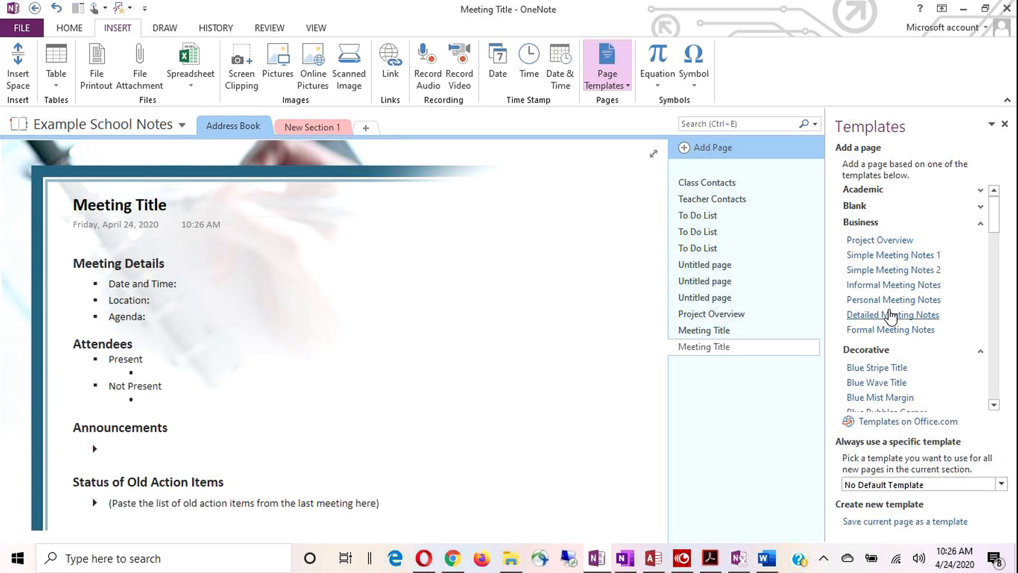
Add blank-category pages based on the Background - Cyan and Background - Green templates
click(980, 208)
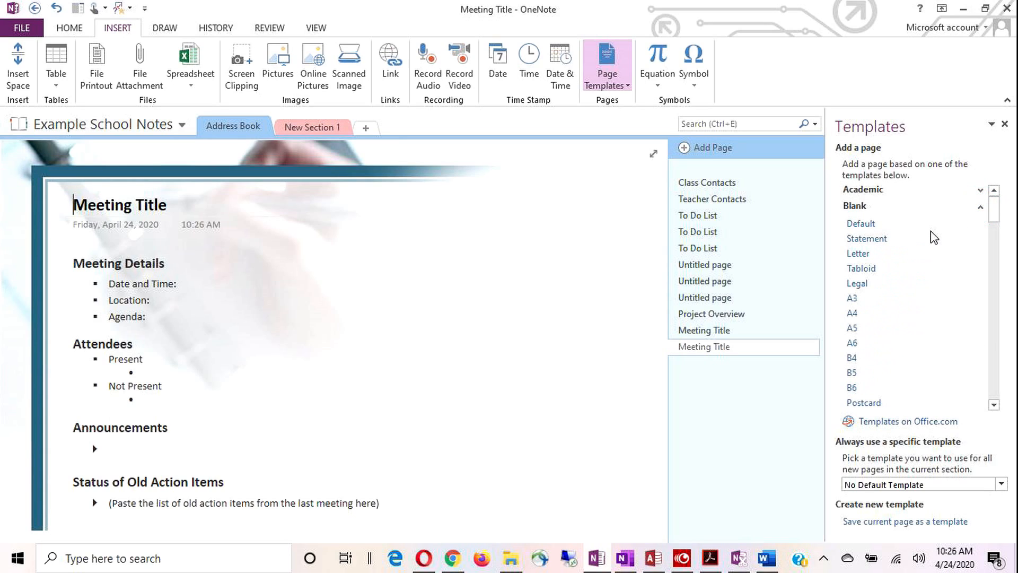
scroll(907, 317, down, 4)
scroll(906, 315, down, 2)
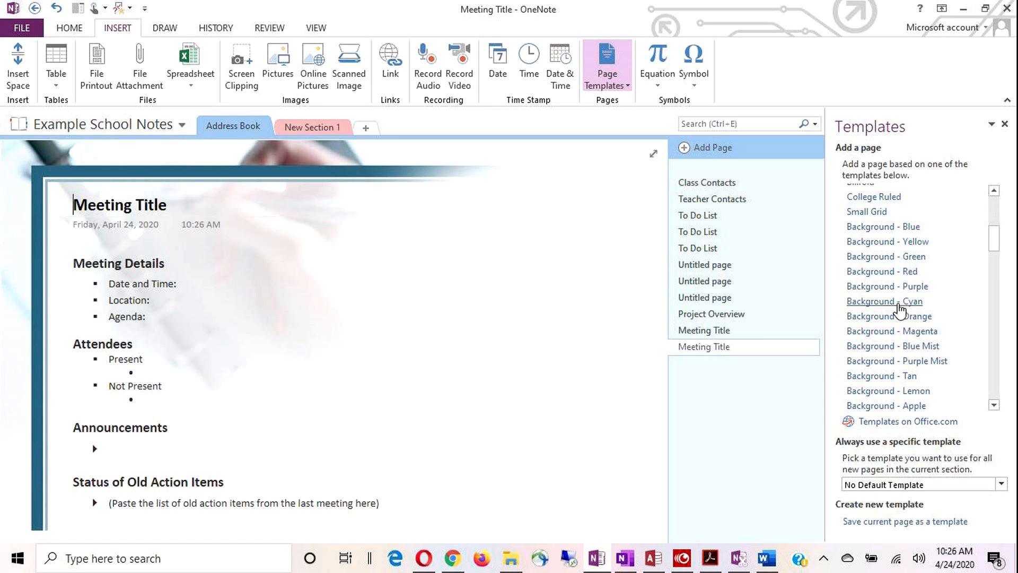
click(899, 302)
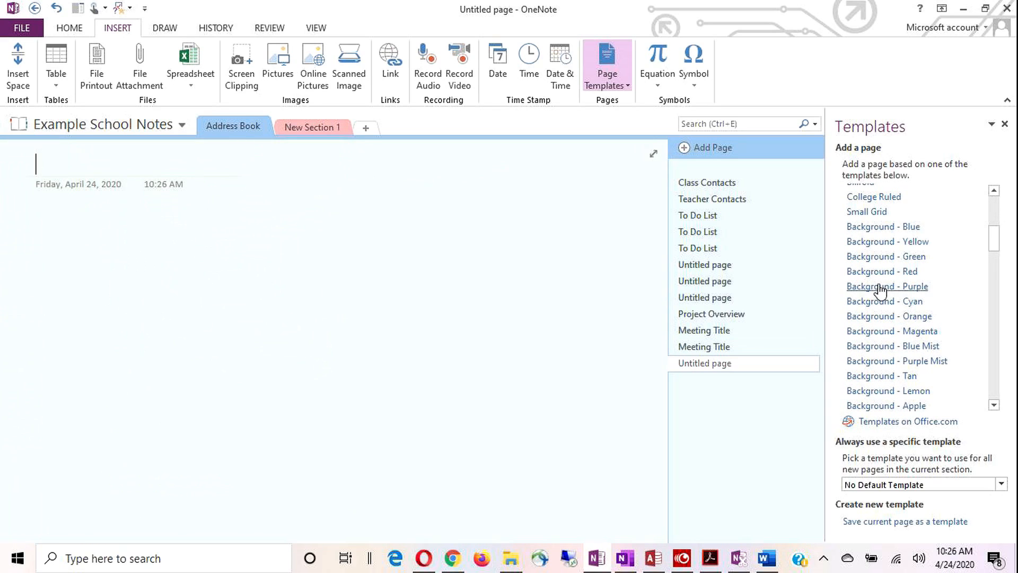
click(867, 257)
click(866, 257)
click(867, 258)
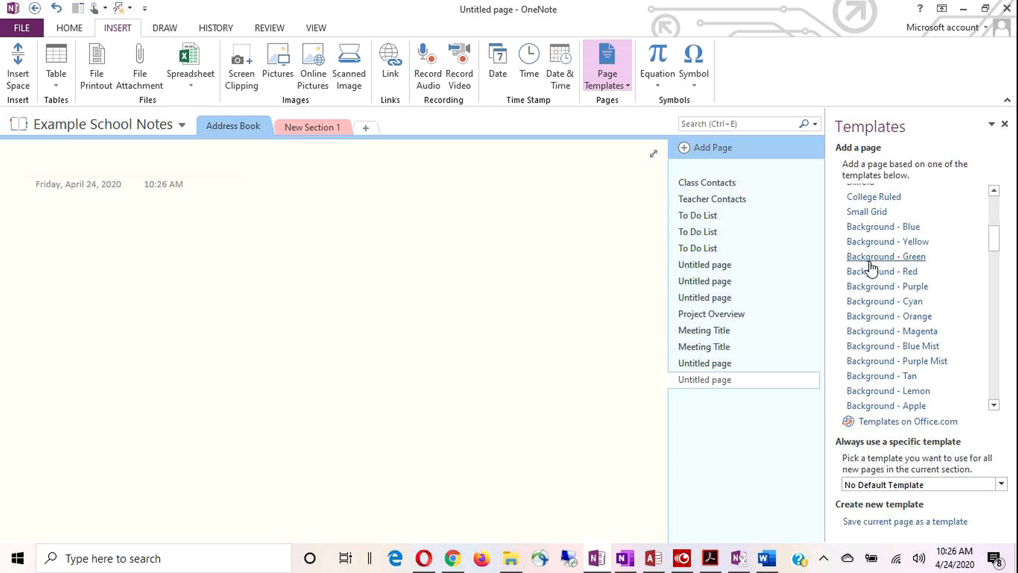
Try the Background - Magenta template and add a page with the Background - Yellow template, placing the cursor in its body
click(875, 332)
click(881, 244)
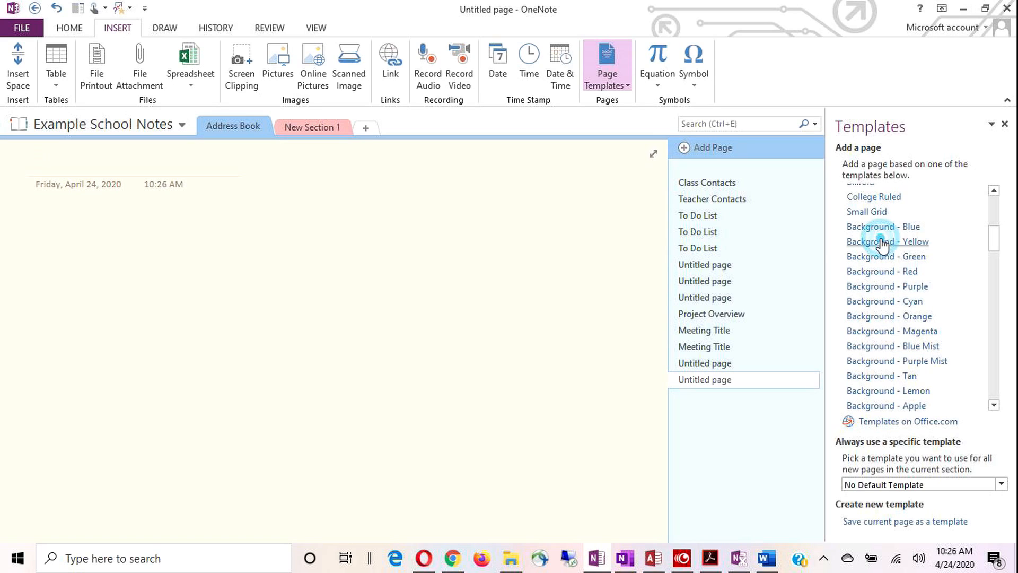
click(881, 244)
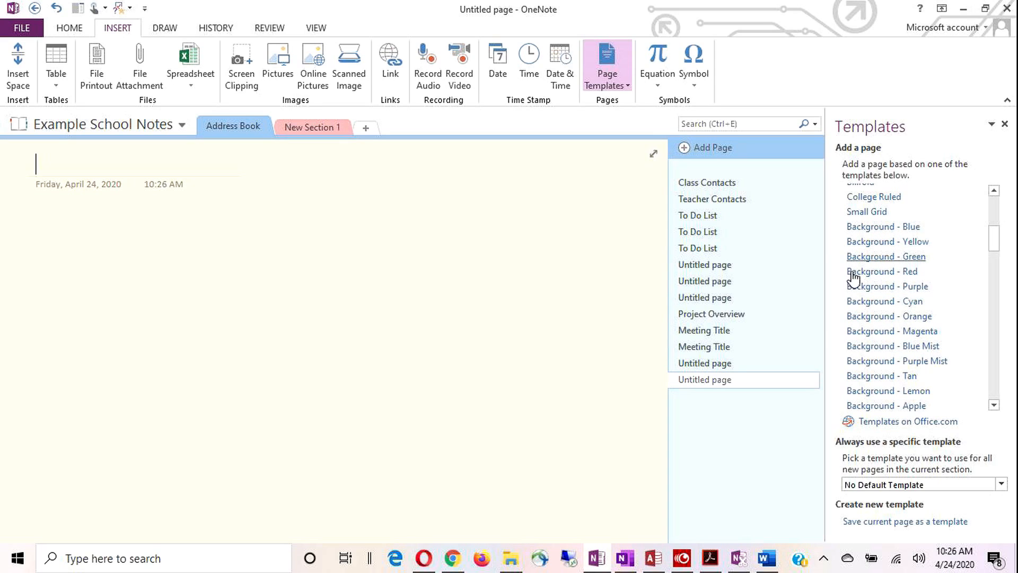
click(869, 240)
click(601, 267)
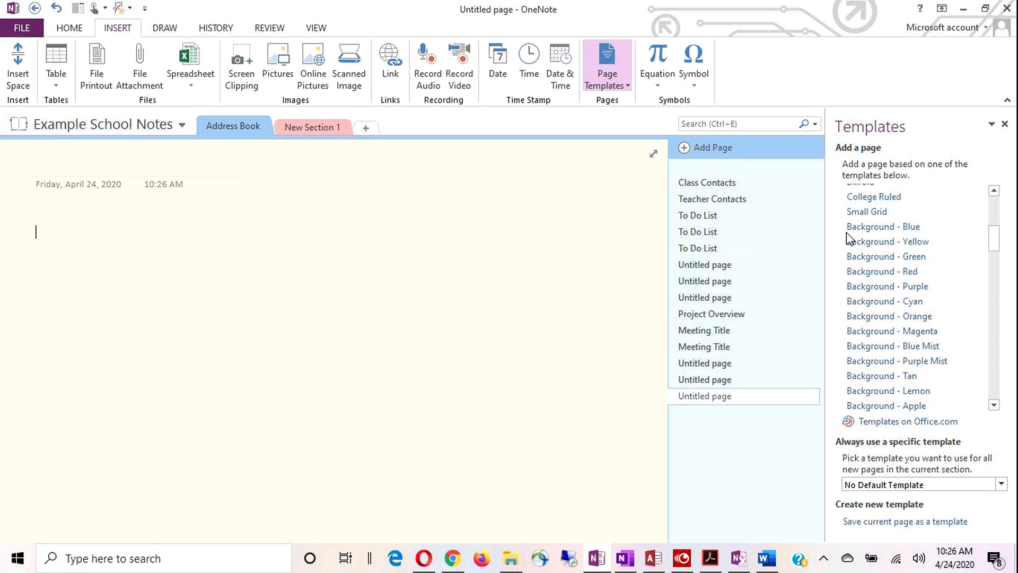
Add pages from the blank templates, trying Small Grid and College Ruled before adding Index Card, Postcard and Tabloid pages
scroll(881, 247, up, 2)
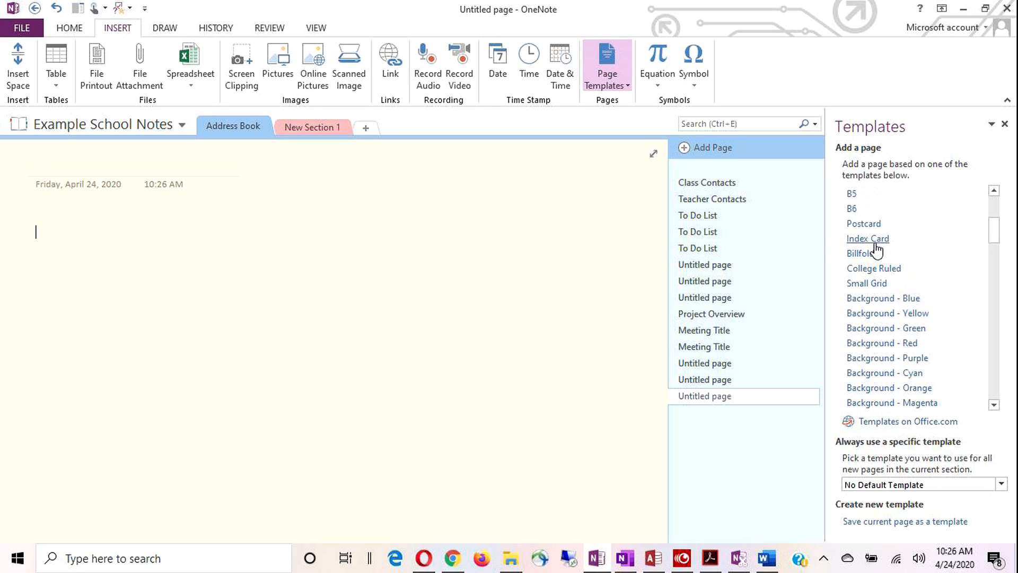
click(867, 282)
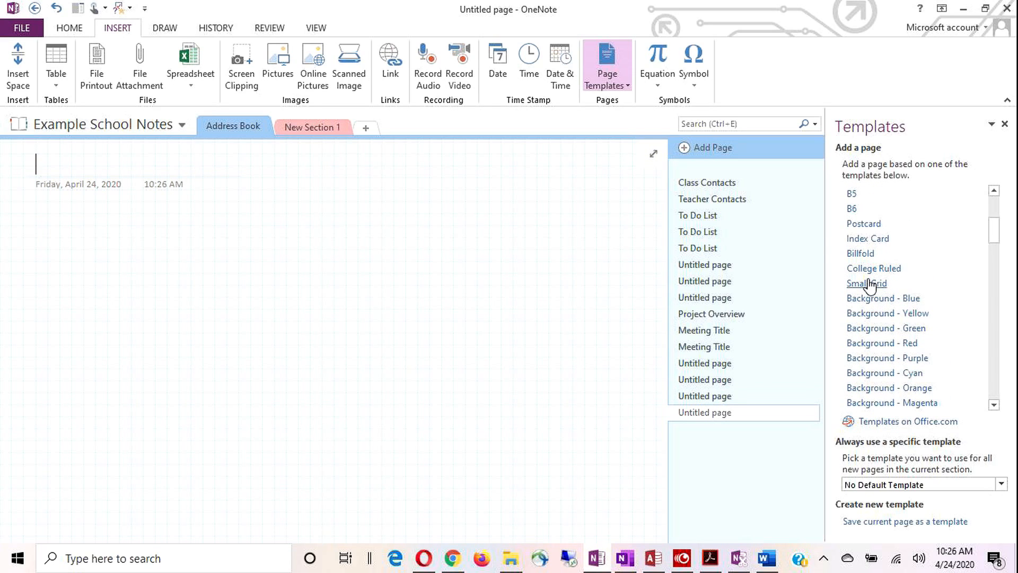
click(869, 269)
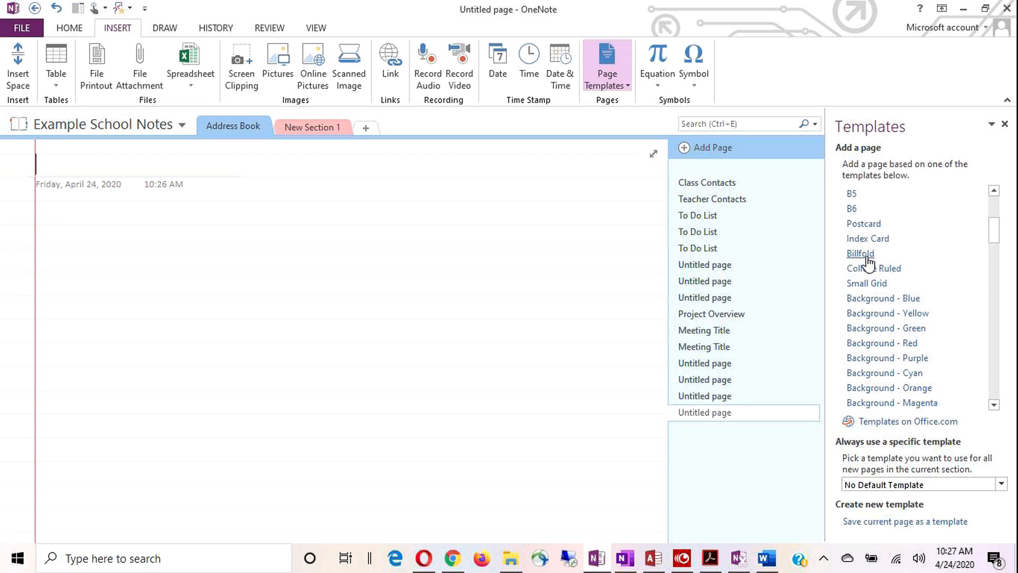
click(867, 240)
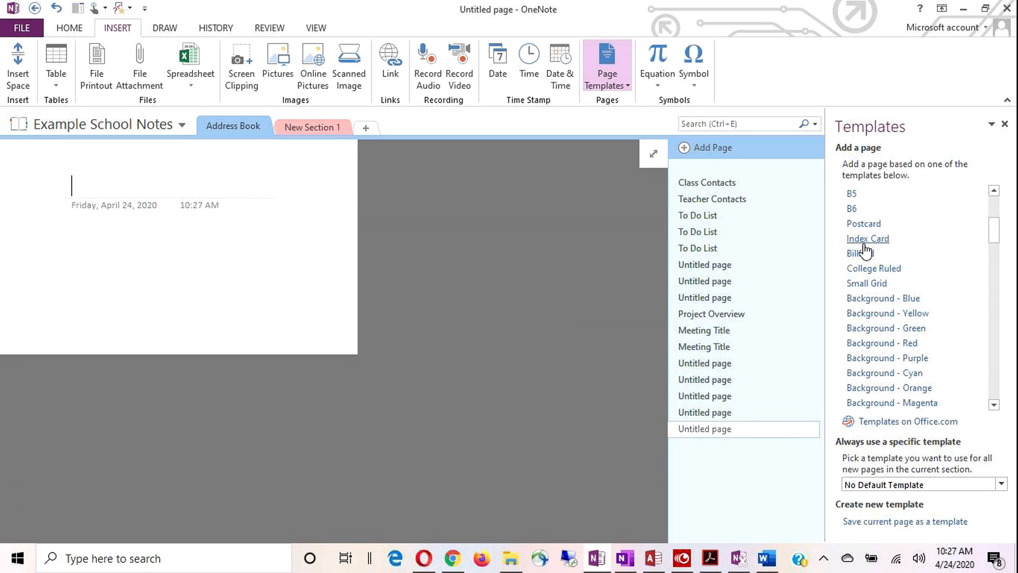
click(863, 225)
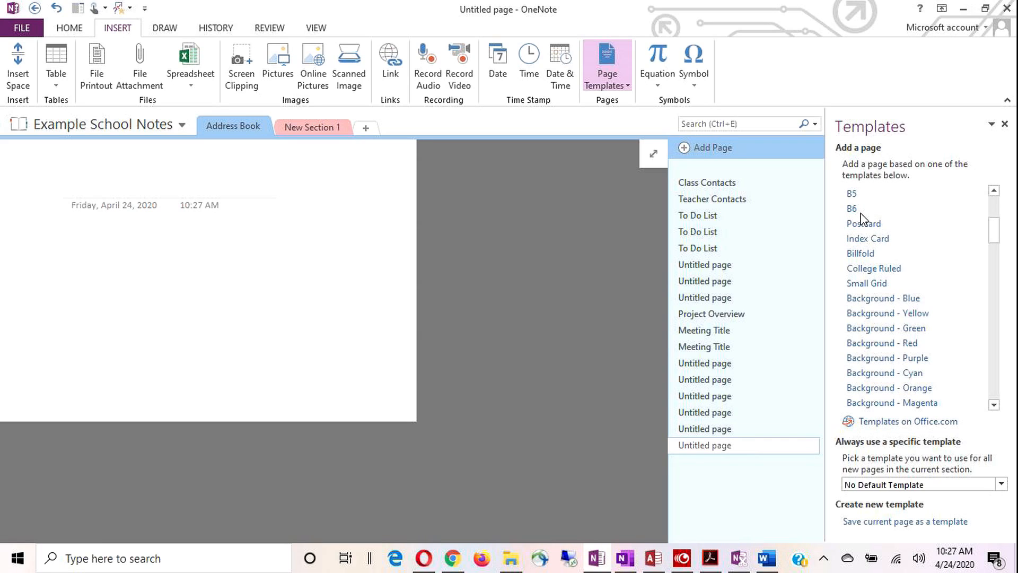
scroll(859, 257, up, 5)
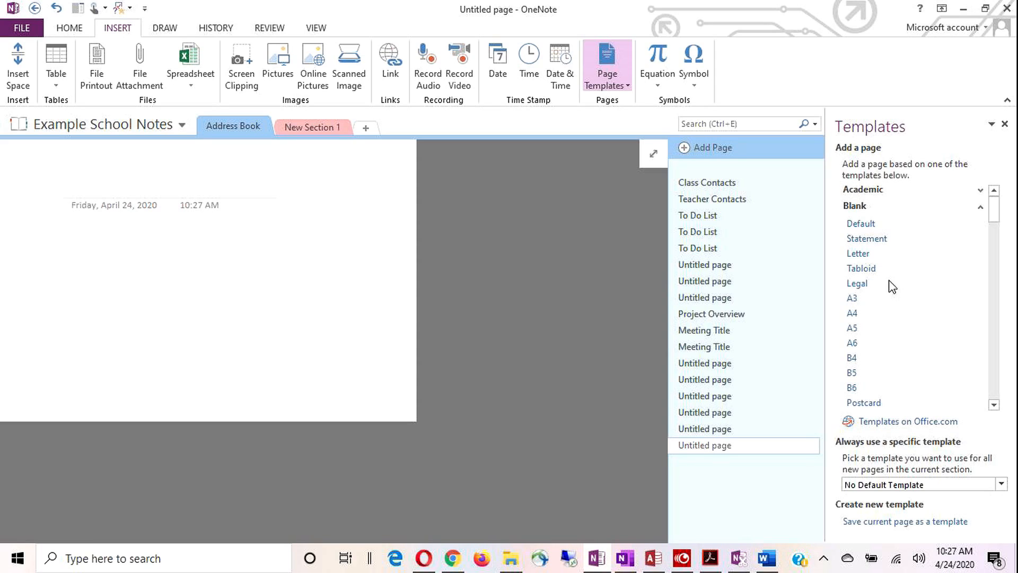
click(862, 267)
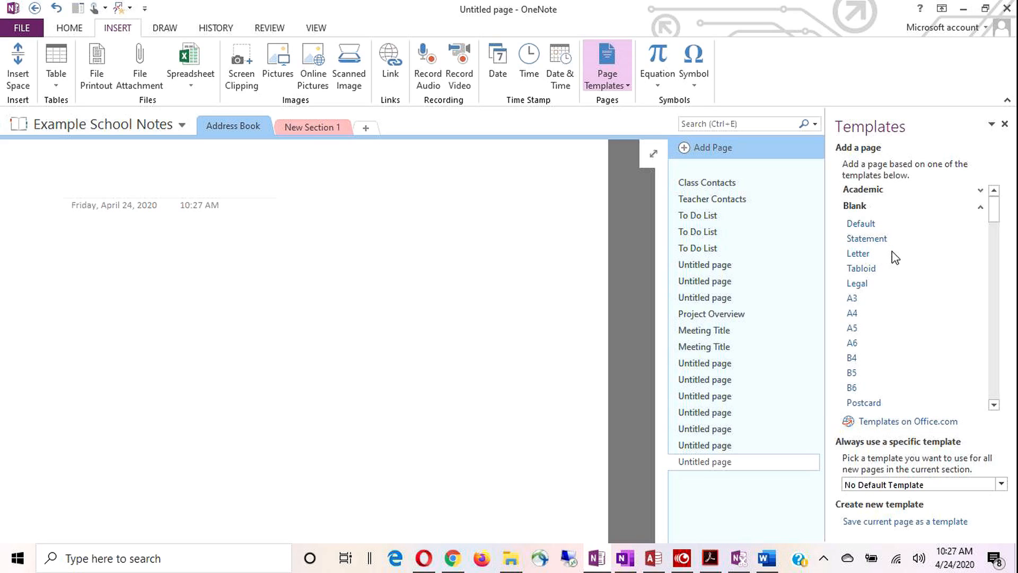
Add an academic Simple Lecture Notes page and switch it to the Lecture Notes and Study Questions template
click(980, 191)
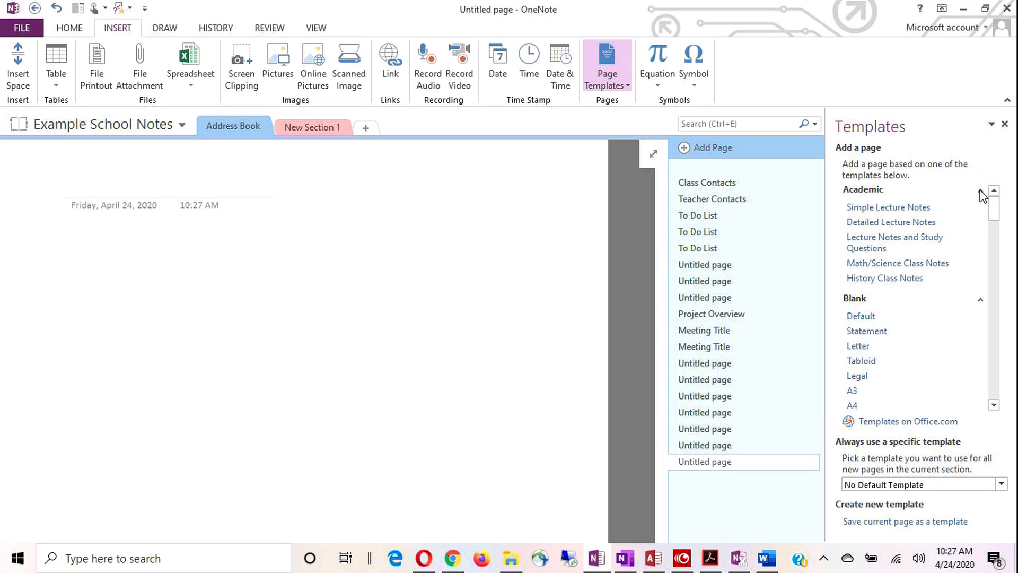
click(894, 207)
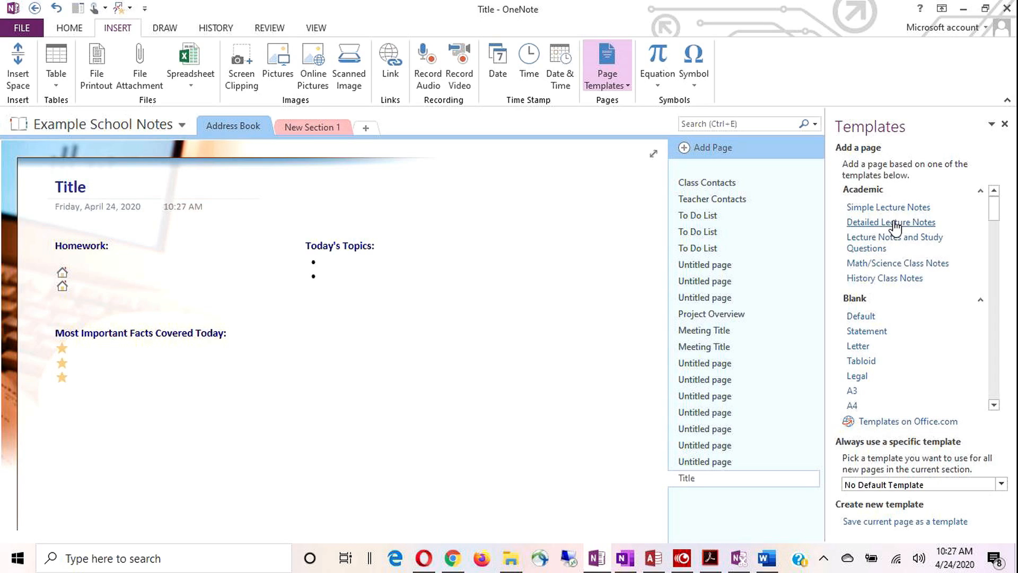
click(898, 239)
click(903, 243)
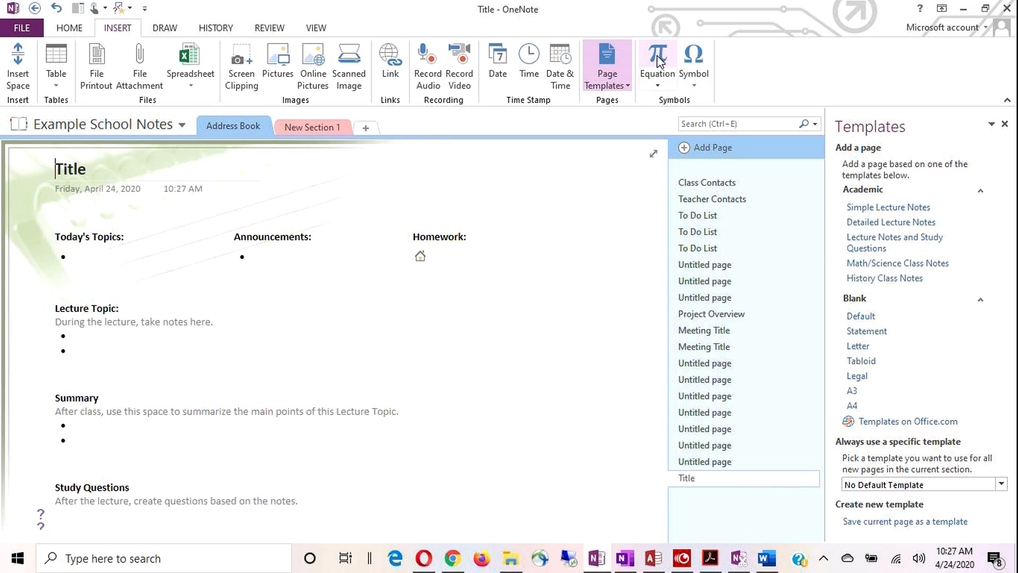
Look over the built-in equations and add a new blank page to the Address Book section
click(654, 83)
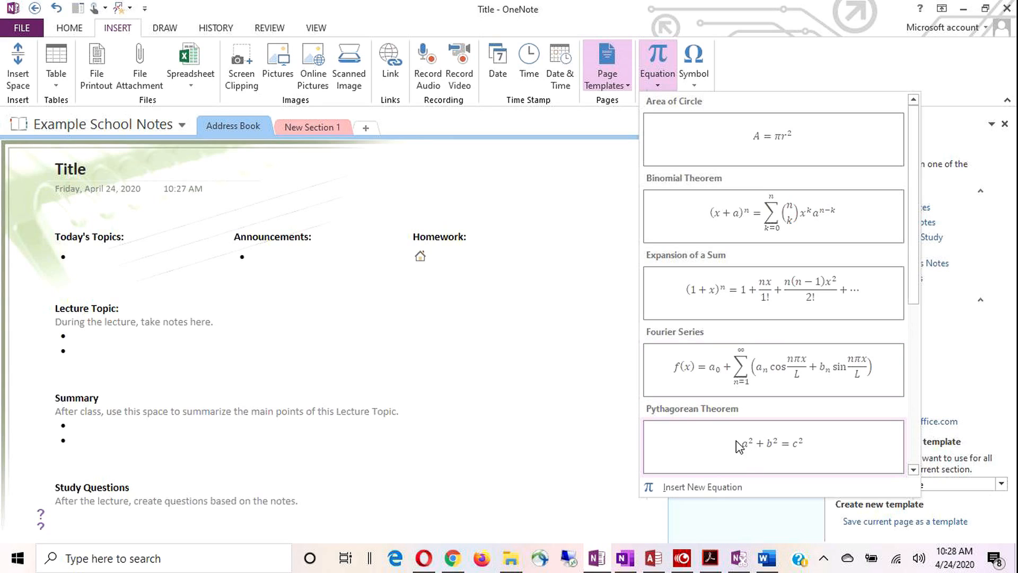
click(466, 105)
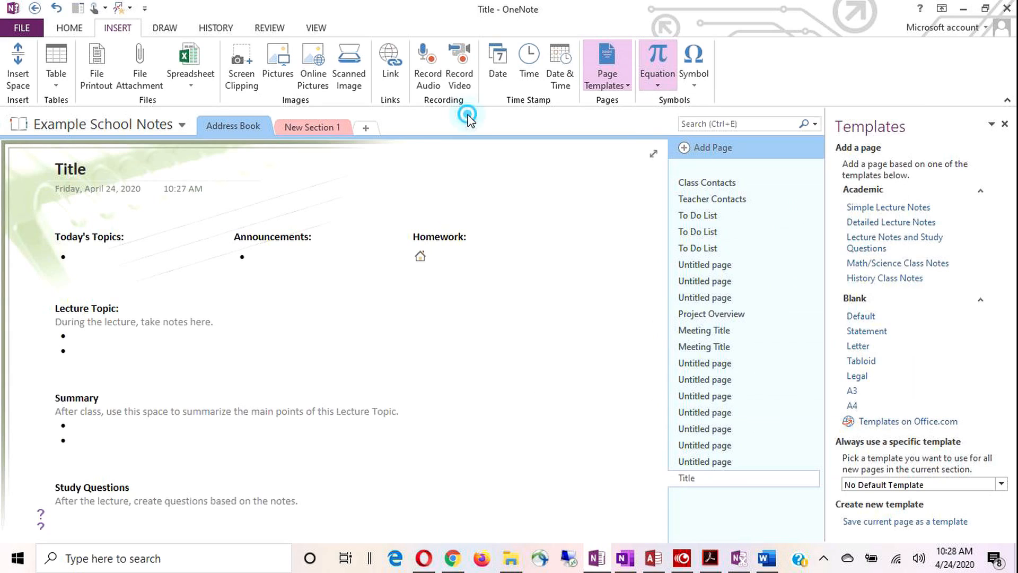
click(688, 148)
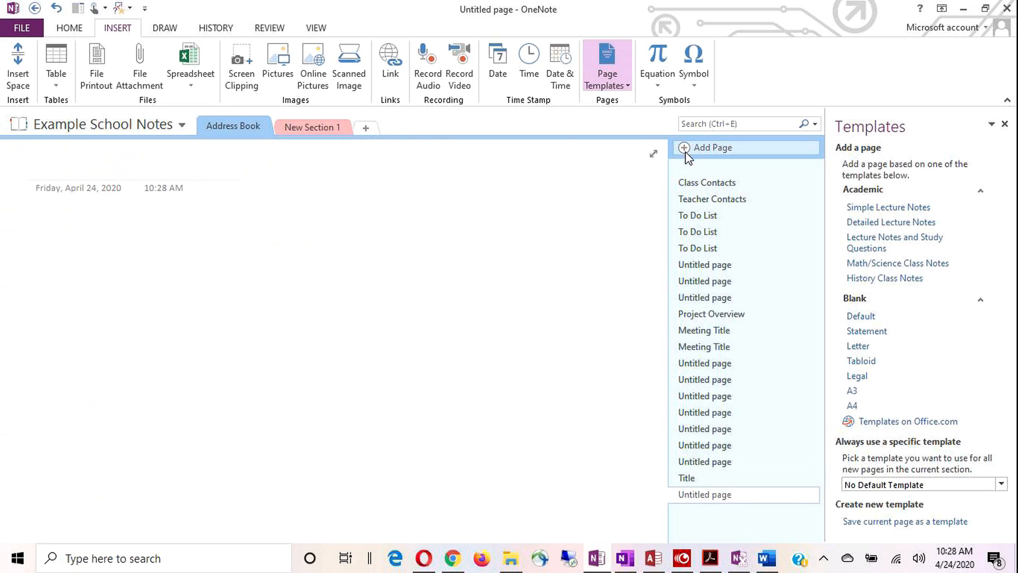
Try inserting the Pythagorean Theorem equation into the page title and undo the insertion
click(665, 80)
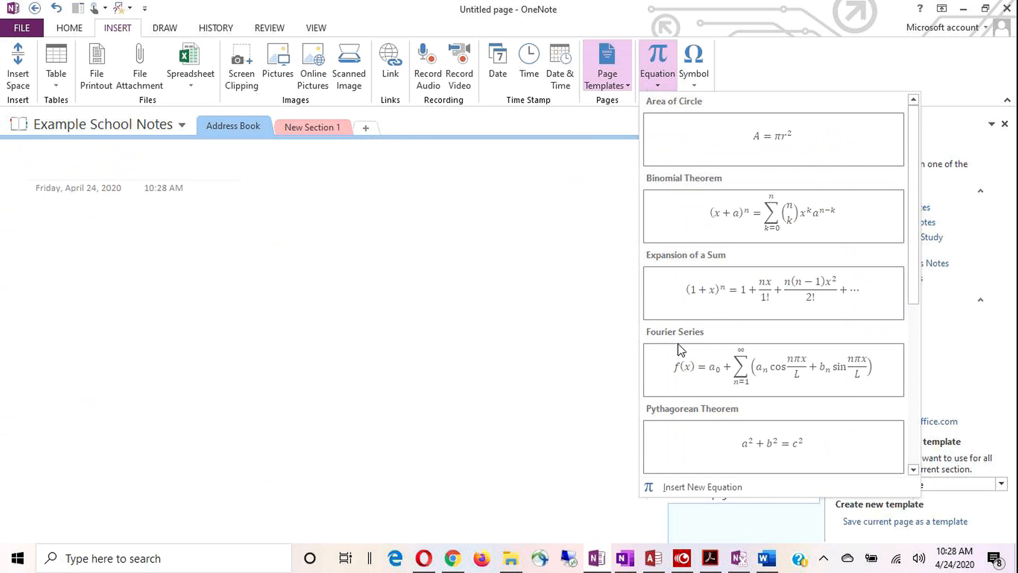
click(754, 444)
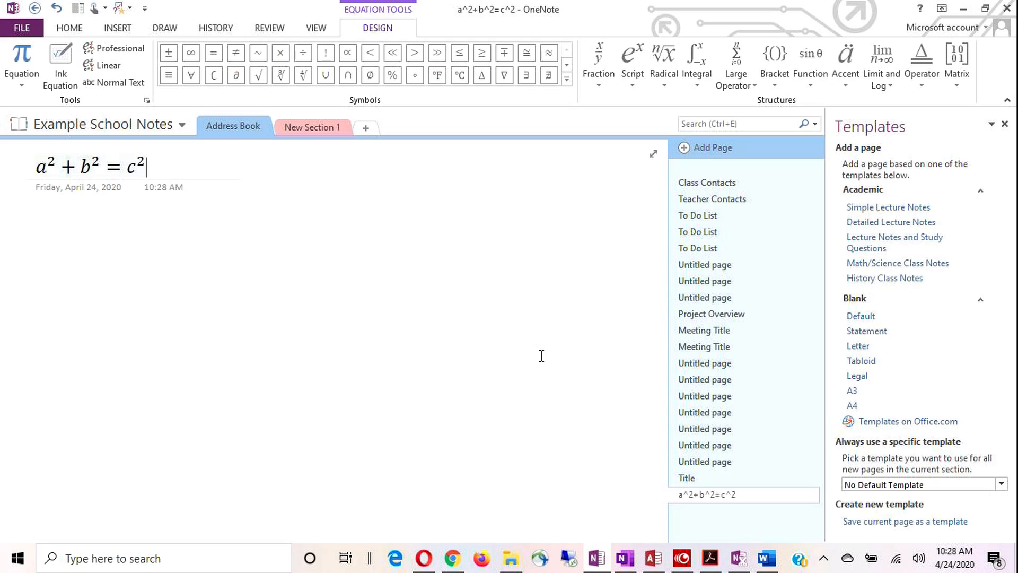
key(ctrl+z)
Insert the built-in Pythagorean Theorem equation into the body of the new page
click(48, 281)
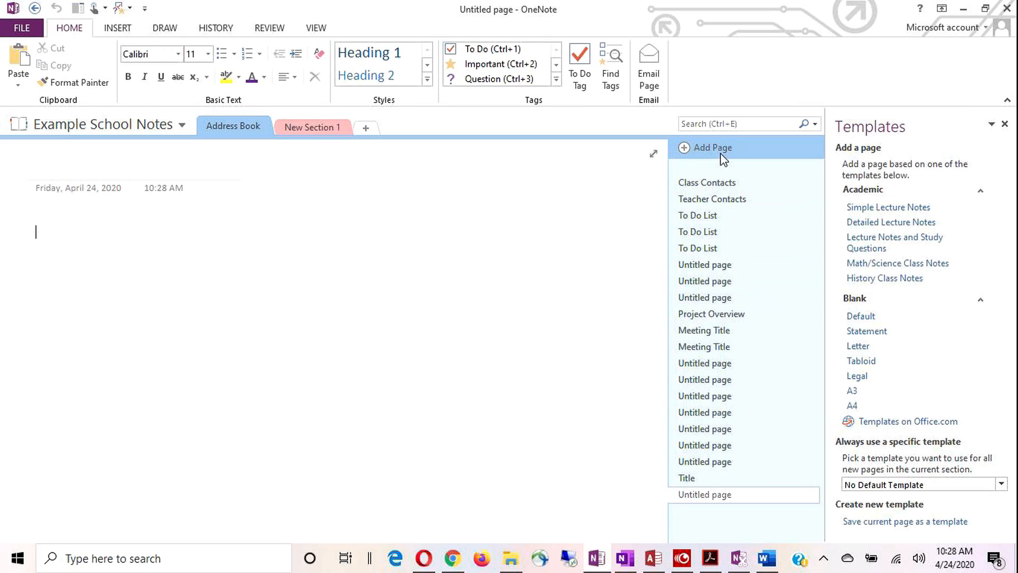
click(115, 29)
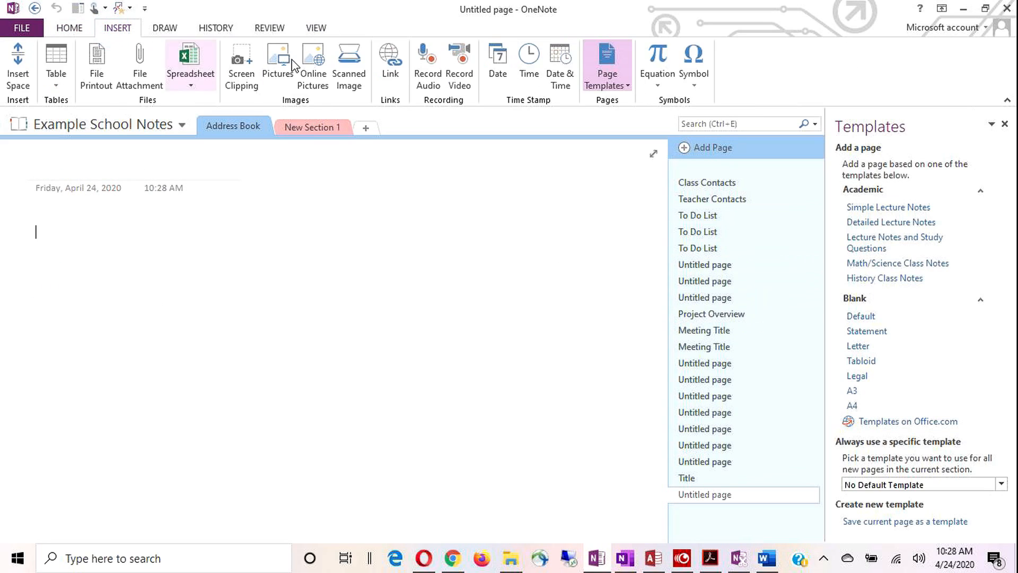
click(658, 82)
click(766, 445)
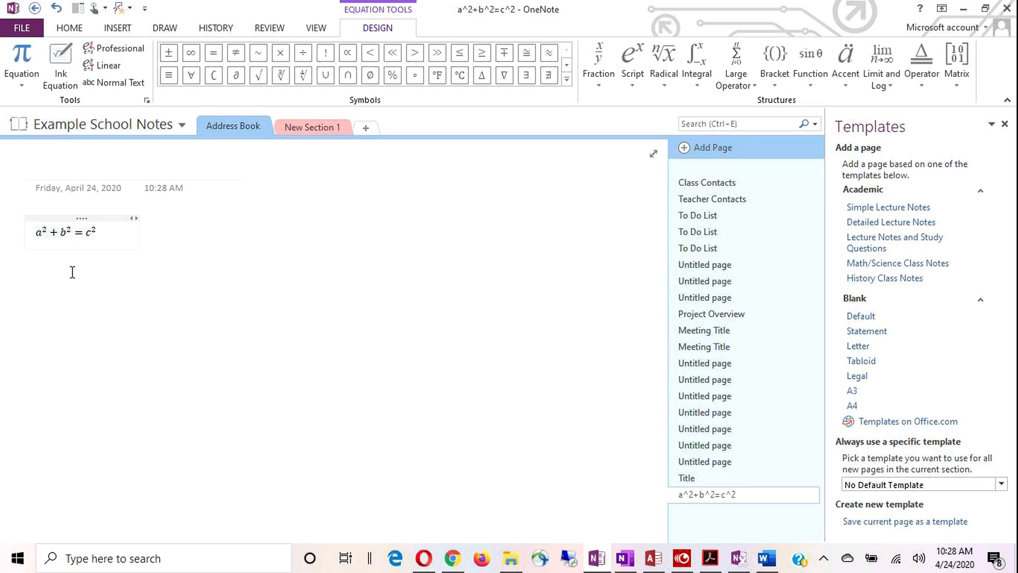
Try replacing a² in the equation with 4, undo the replacement and reselect the equation for editing
key(shift+Right)
key(shift+Right)
text(4)
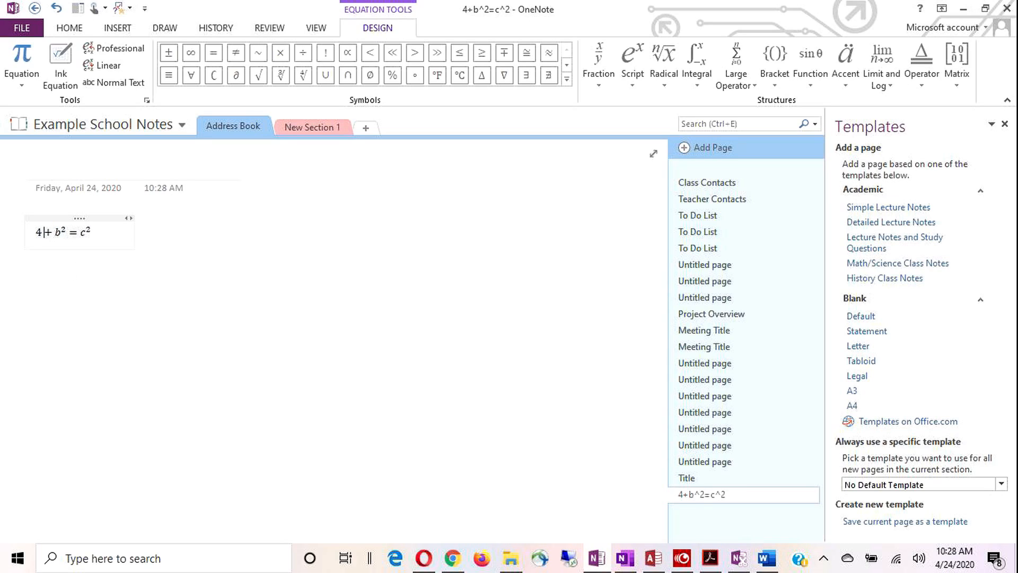
key(ctrl+z)
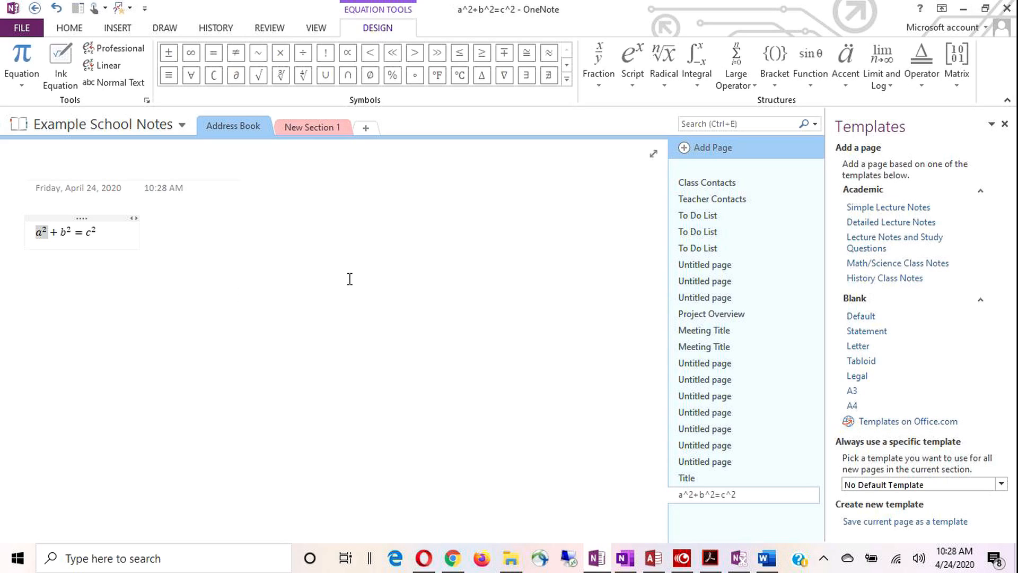
click(182, 246)
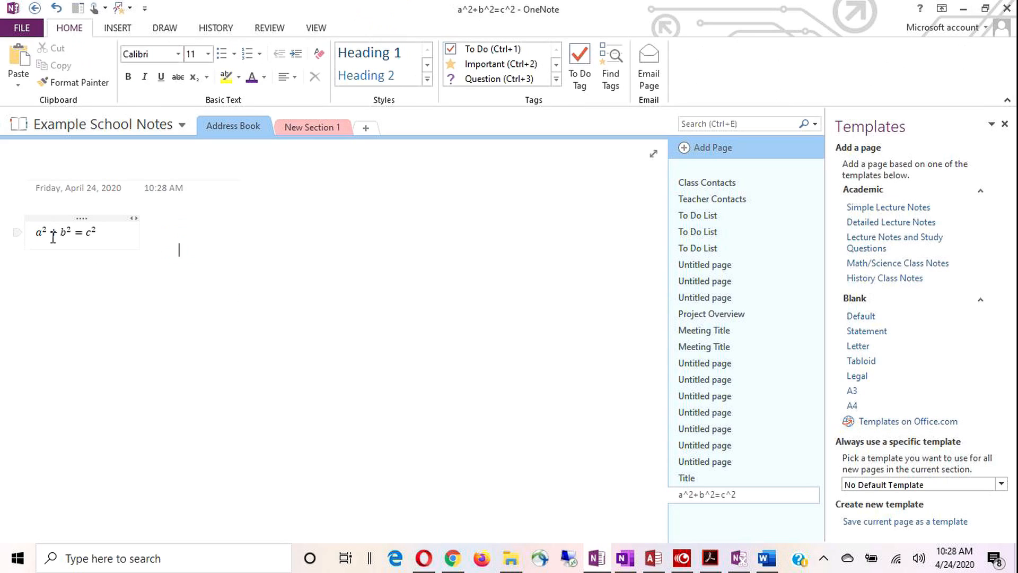
click(108, 231)
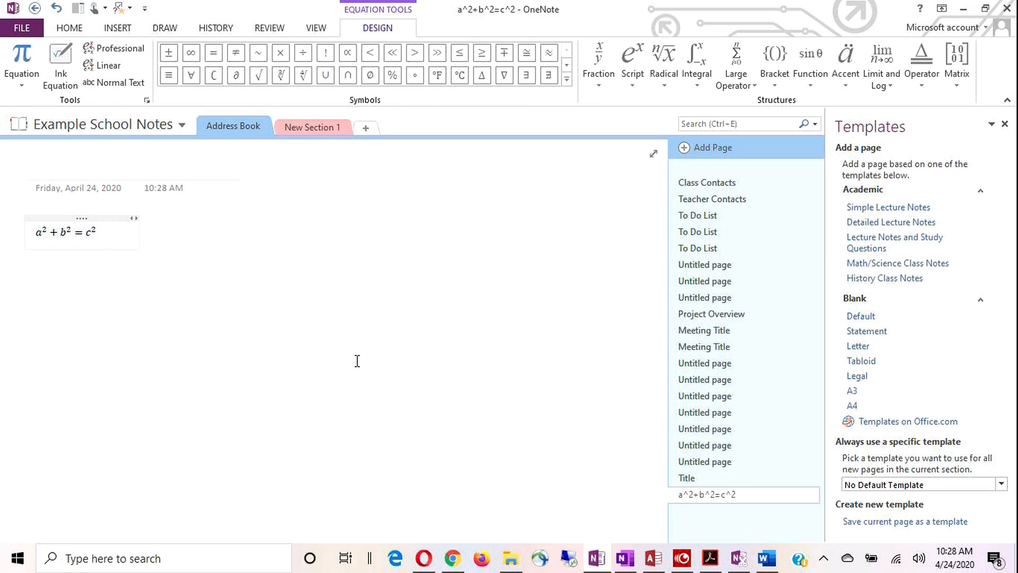
Switch to the OneNote for Windows 10 app and write the equations A+b=3 and A-b=1 on the Daily Reminders page below "What is this?"
click(626, 560)
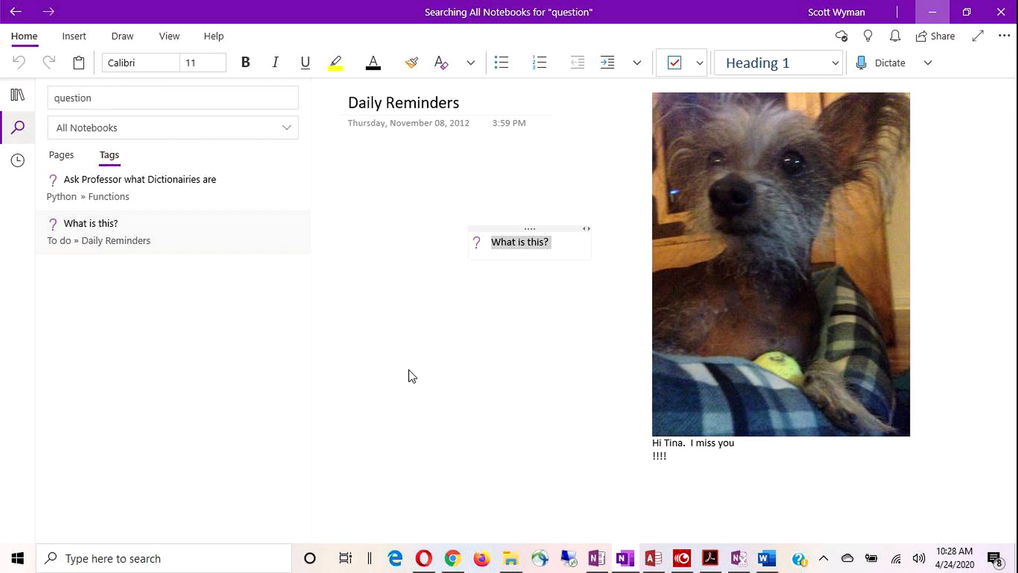
click(422, 312)
key(ctrl)
key(ctrl)
click(457, 329)
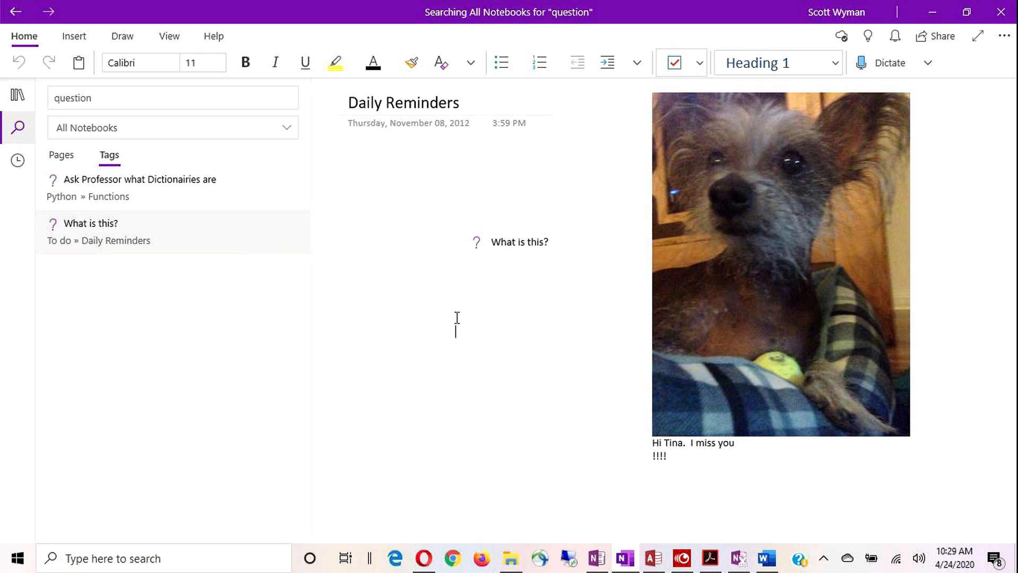
text(a)
text(+)
text(b)
text(=)
text(3)
text(-)
text(b)
text(=1)
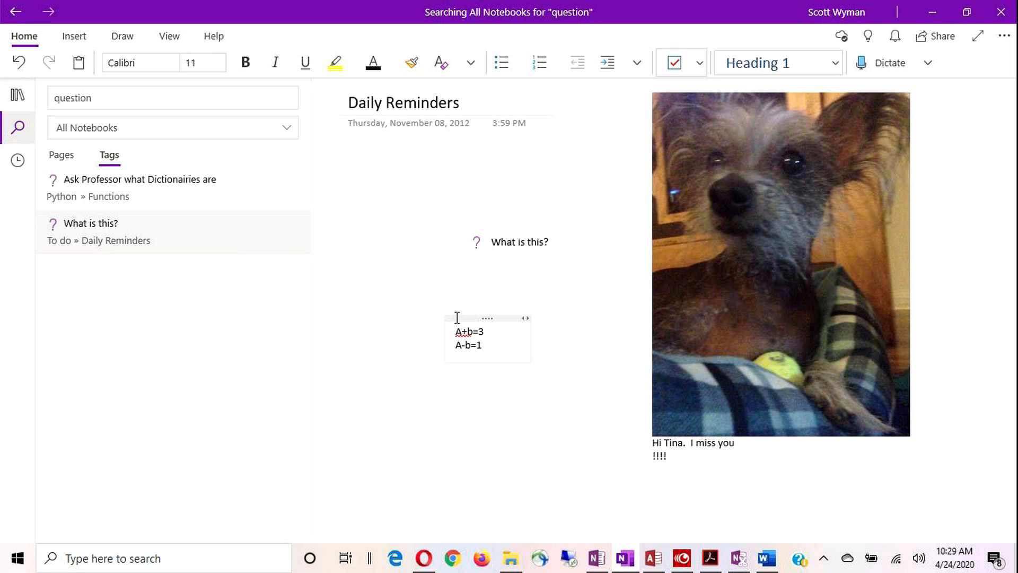
Convert the two equations A+b=3 and A-b=1 to math and solve them for A and b
click(454, 331)
drag(460, 336, 478, 341)
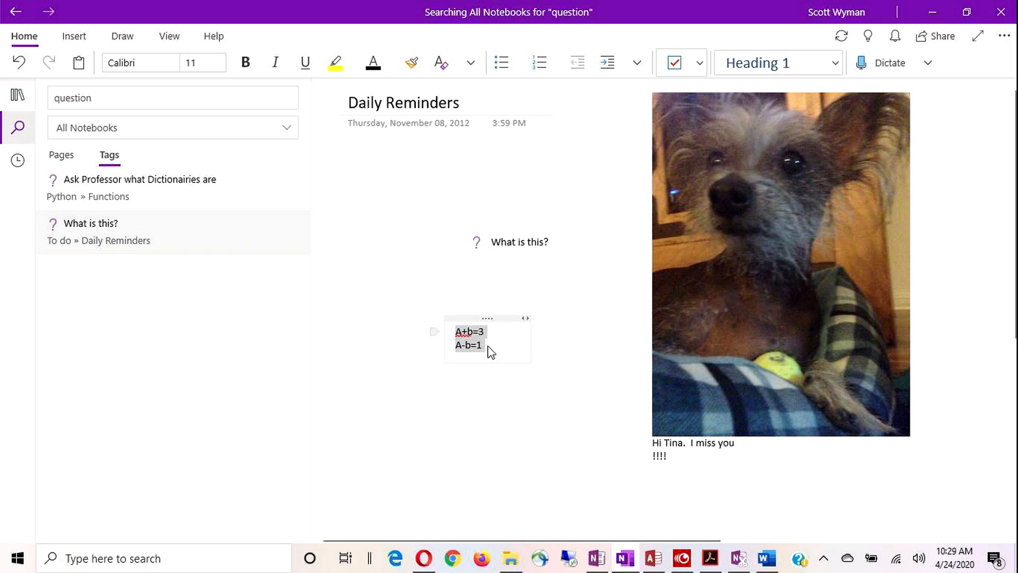
click(74, 37)
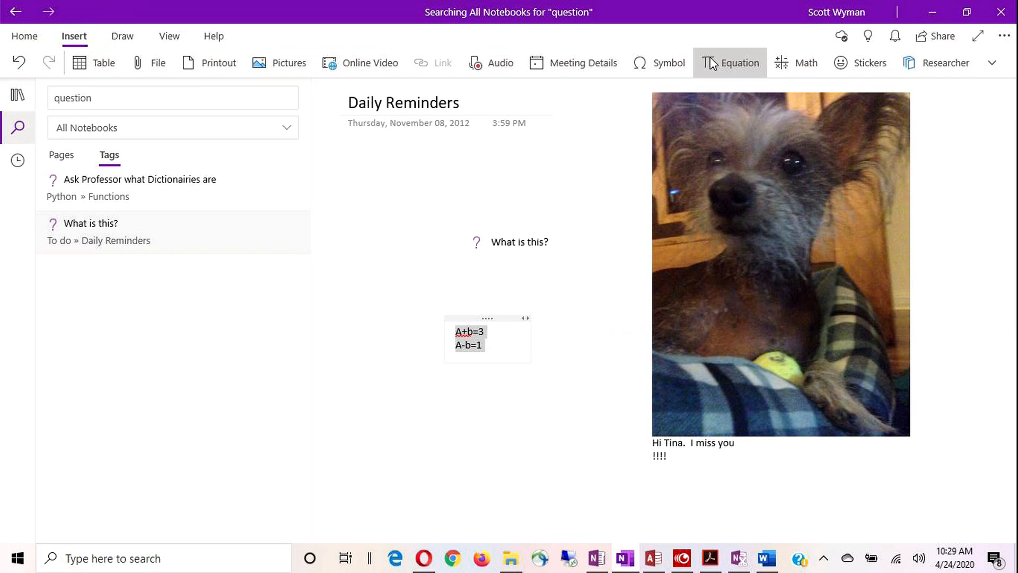
click(804, 66)
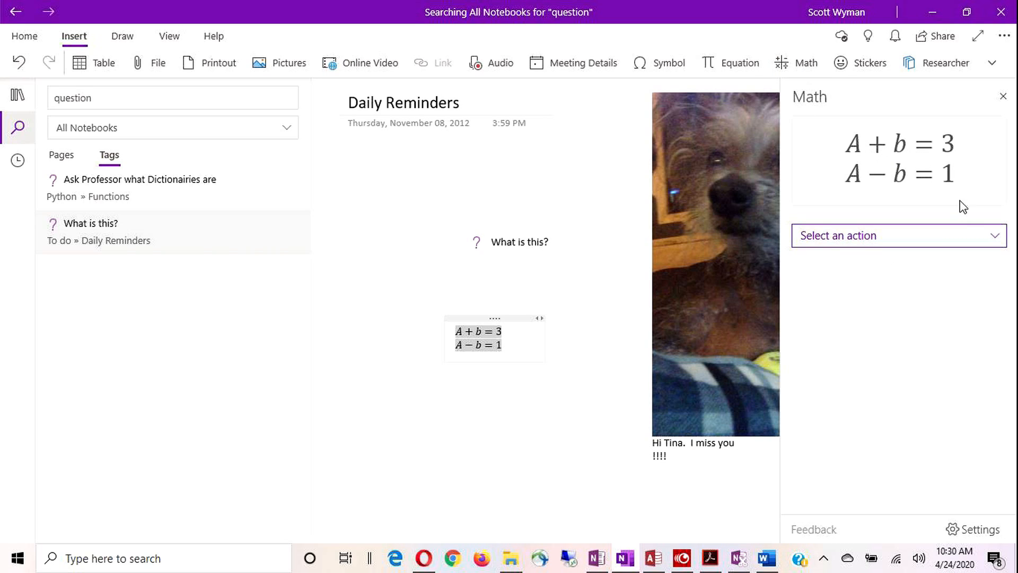
click(996, 238)
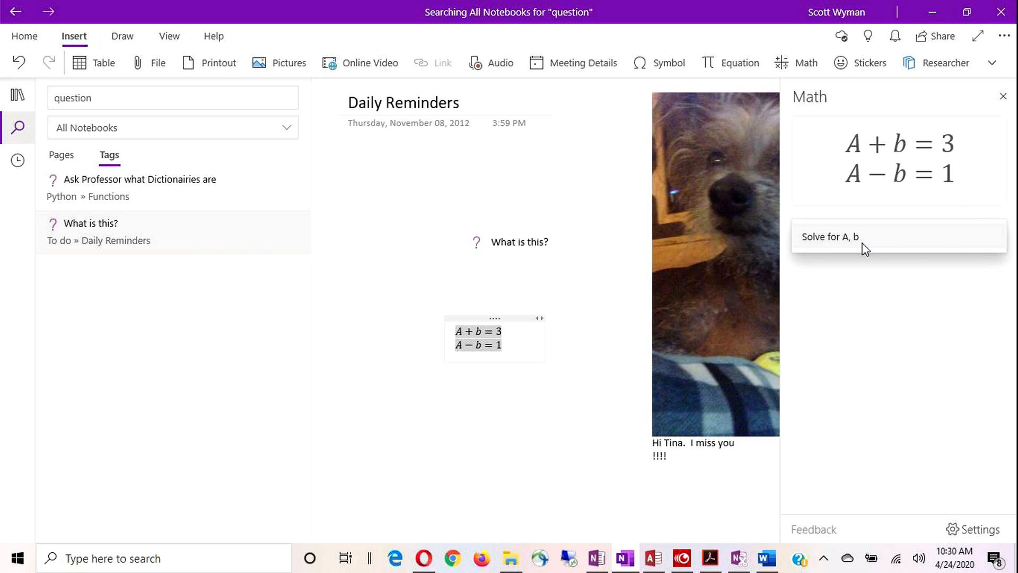
click(864, 245)
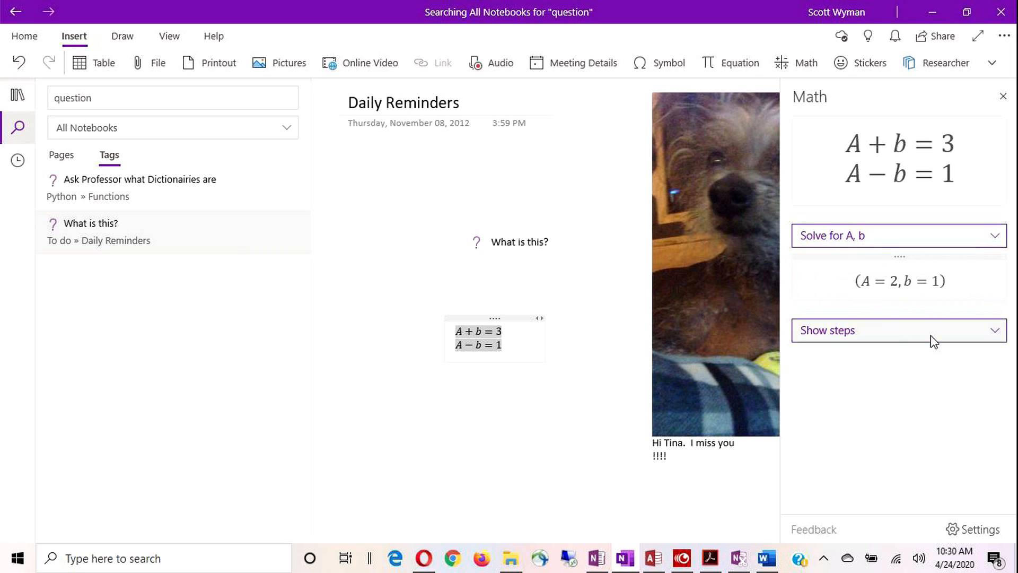
Show the solution steps using substitution and review them from first to last
click(1000, 334)
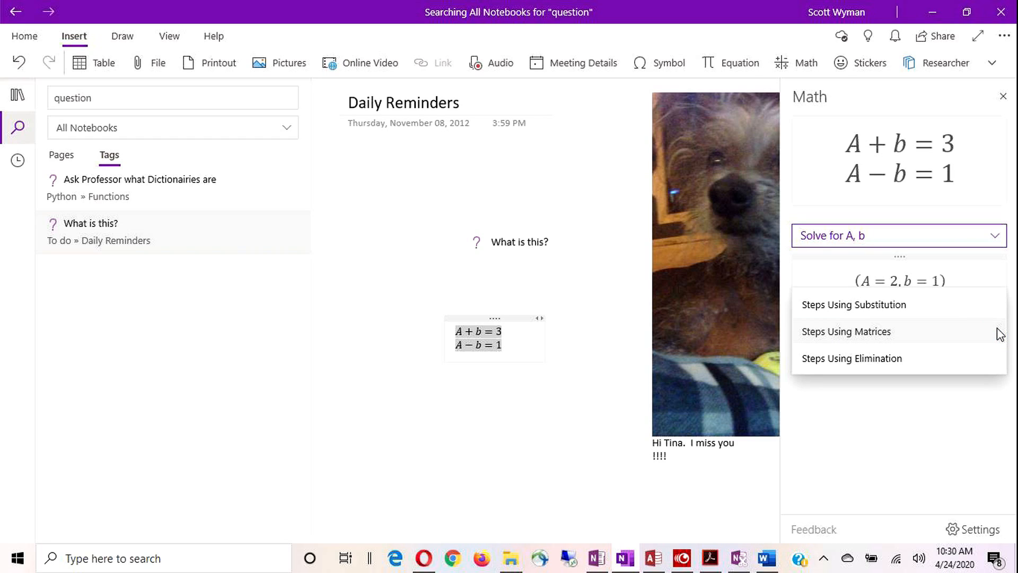
click(924, 303)
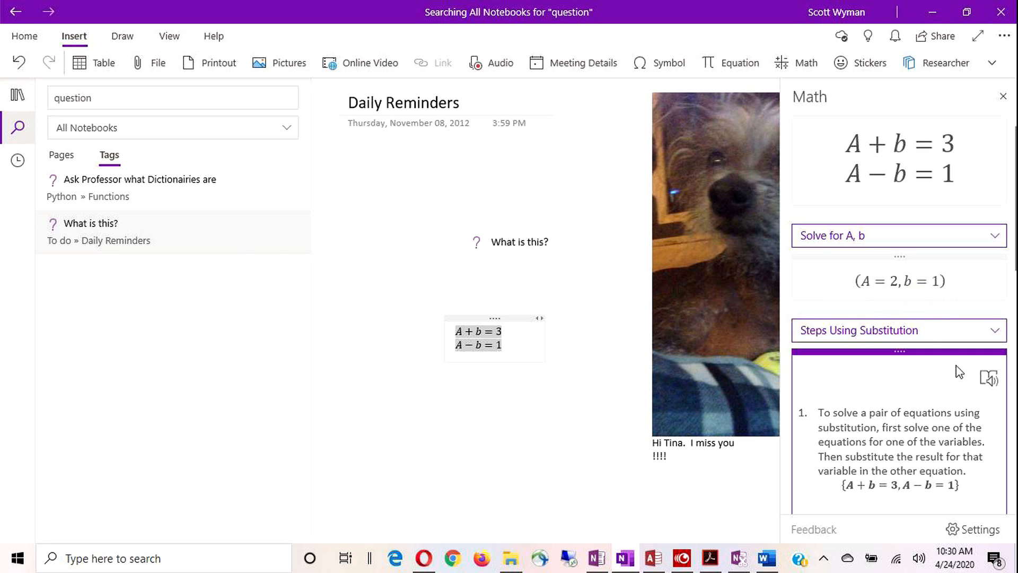
scroll(939, 350, down, 10)
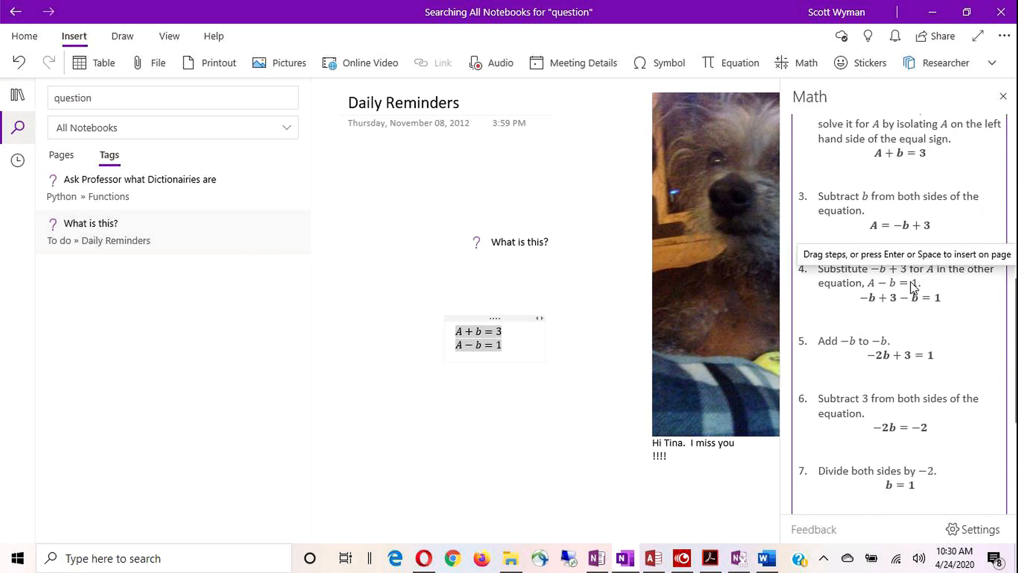
scroll(933, 338, down, 4)
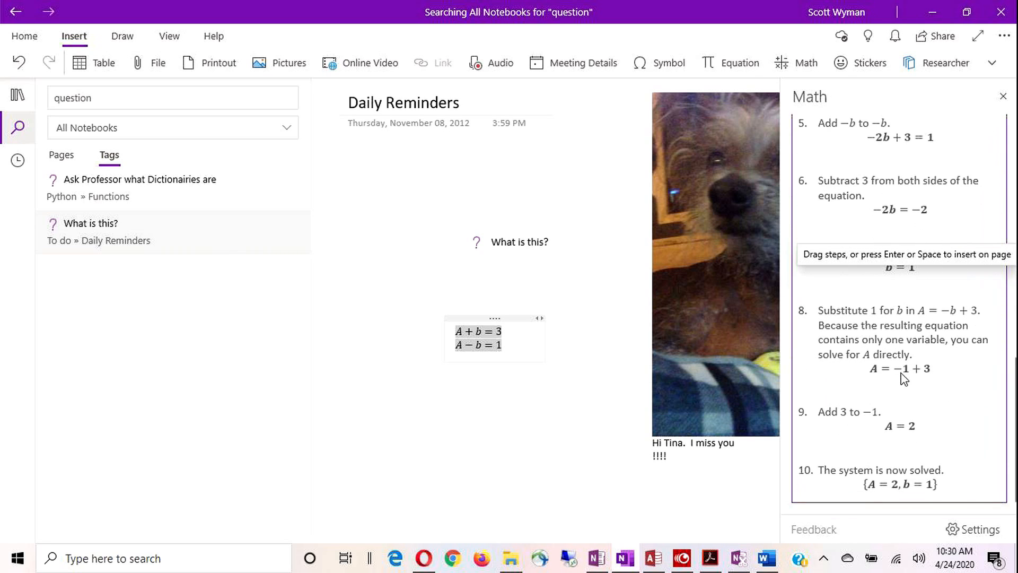
scroll(903, 376, up, 12)
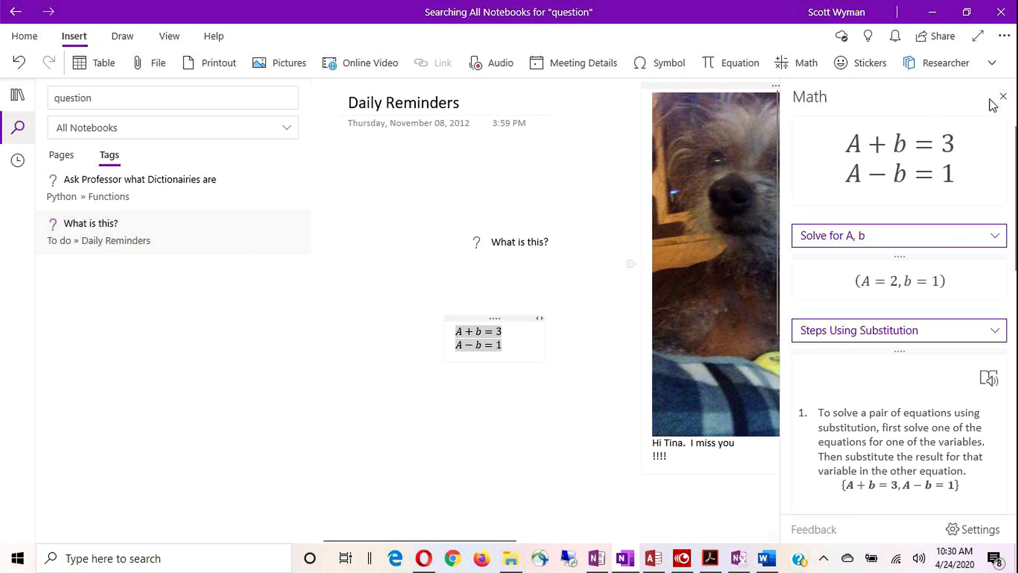
Switch back to desktop OneNote and calculate 4+5-6*2/3= in a new note to the right of the Pythagorean equation
click(934, 17)
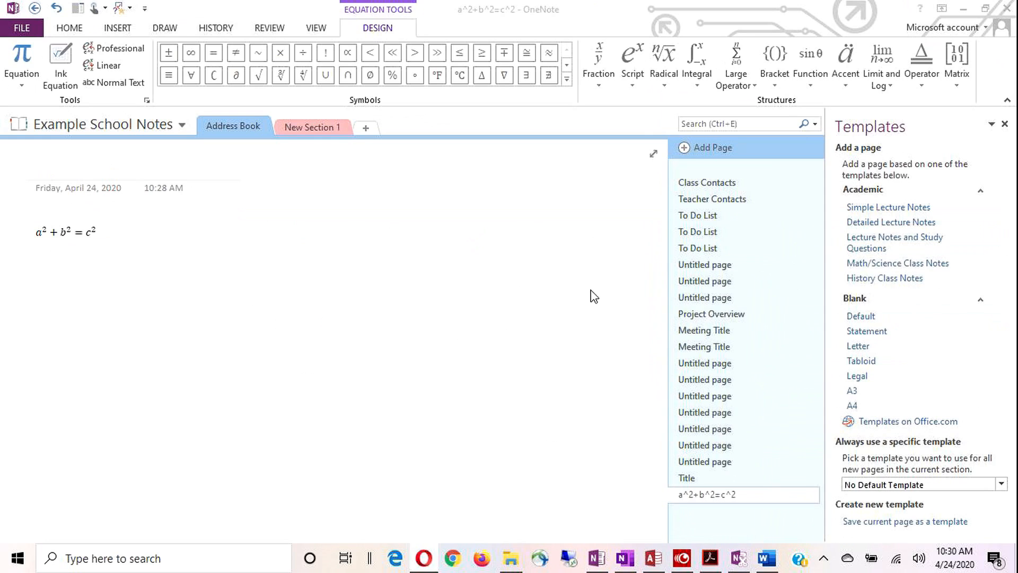
click(291, 260)
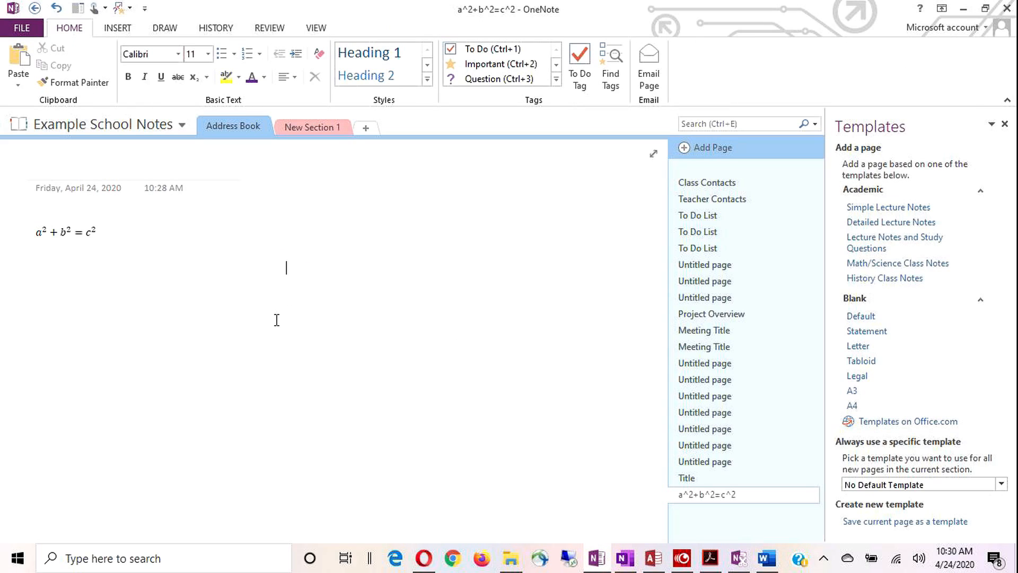
text(4*5)
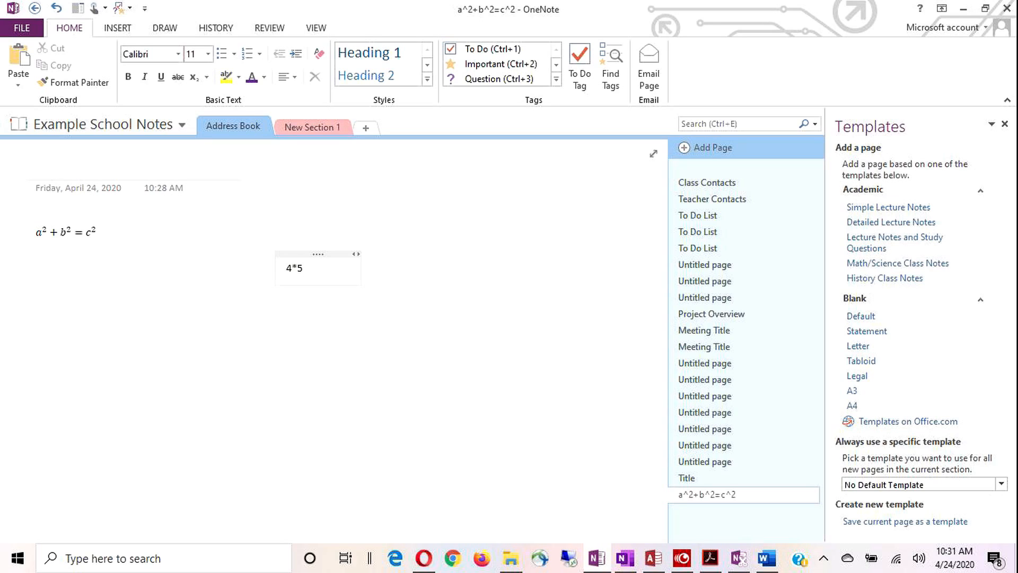
key(BackSpace)
key(BackSpace)
text(+5-6*2/3=)
key(Return)
Add a second calculation, 4+5-(6*2)/3=, on the line below the first one
text(4+()
key(BackSpace)
text(5-5)
key(BackSpace)
text((6*2)
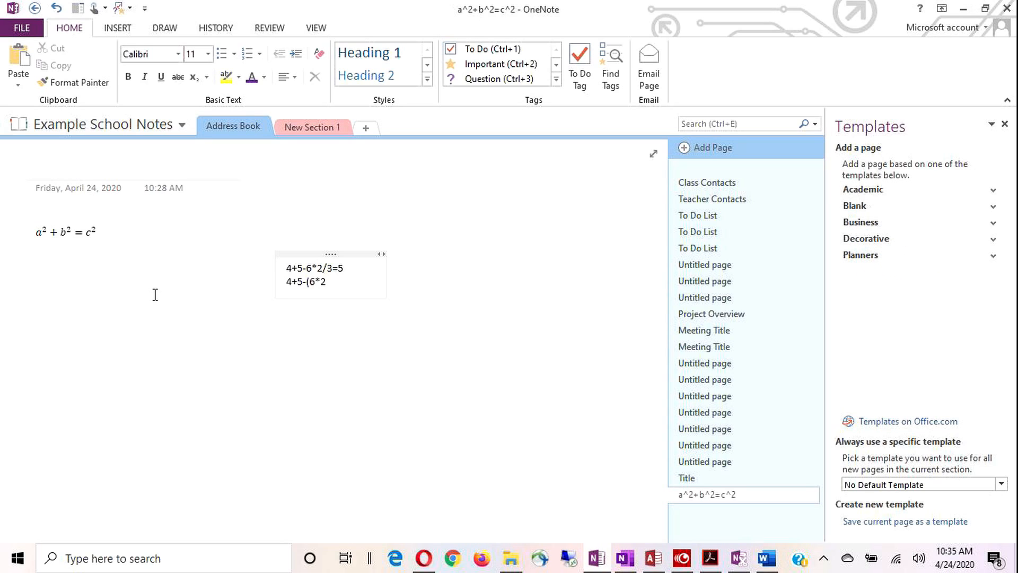
text()/3=5)
Insert the built-in Fourier Series equation in the blank area below the calculations
click(117, 27)
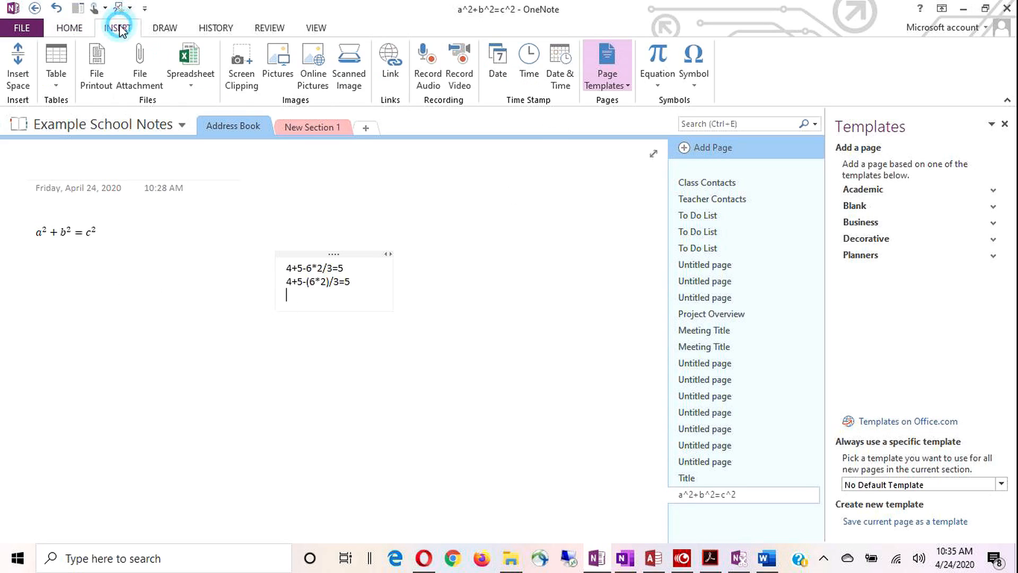
click(652, 85)
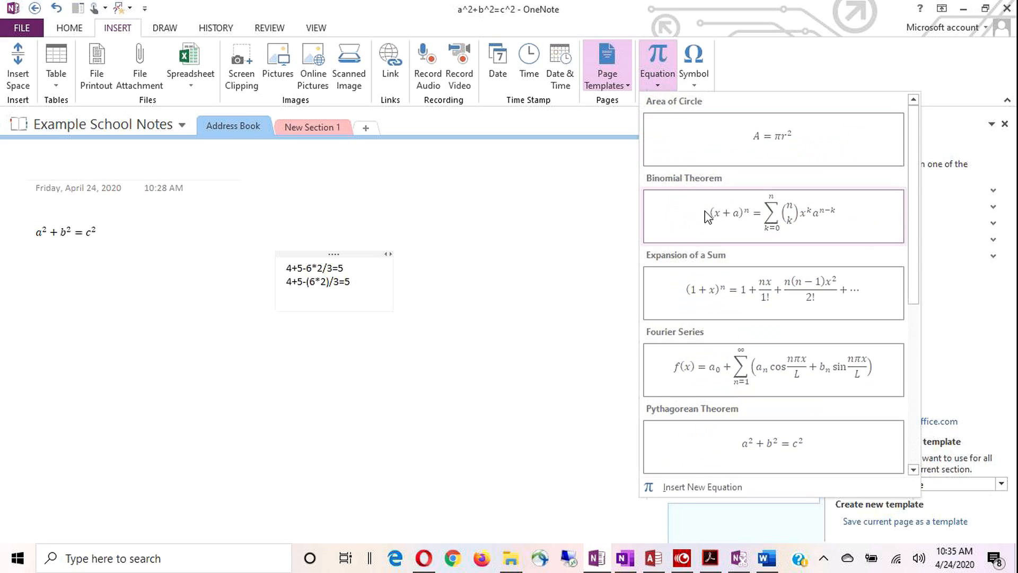
click(159, 365)
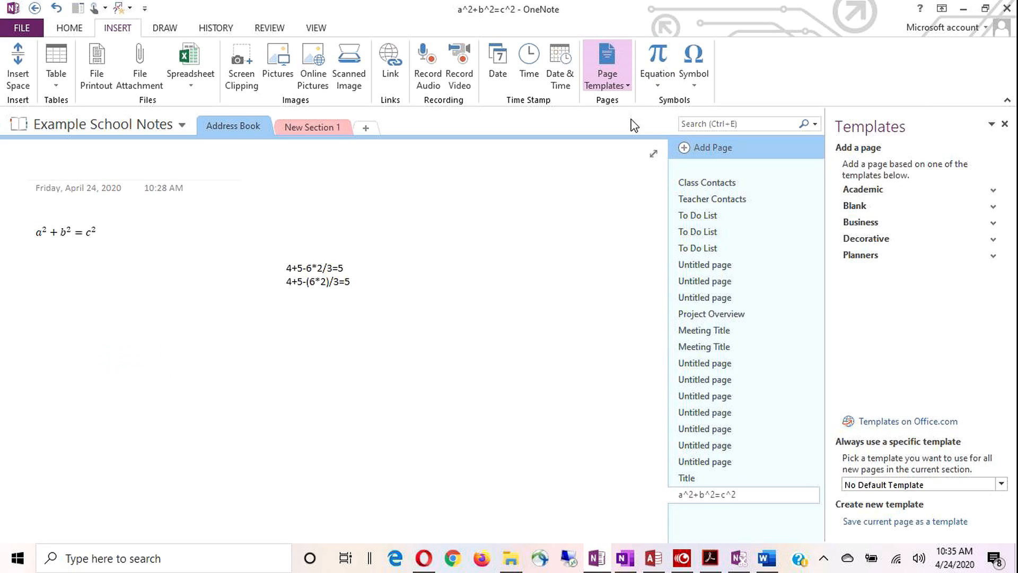
click(657, 75)
click(726, 365)
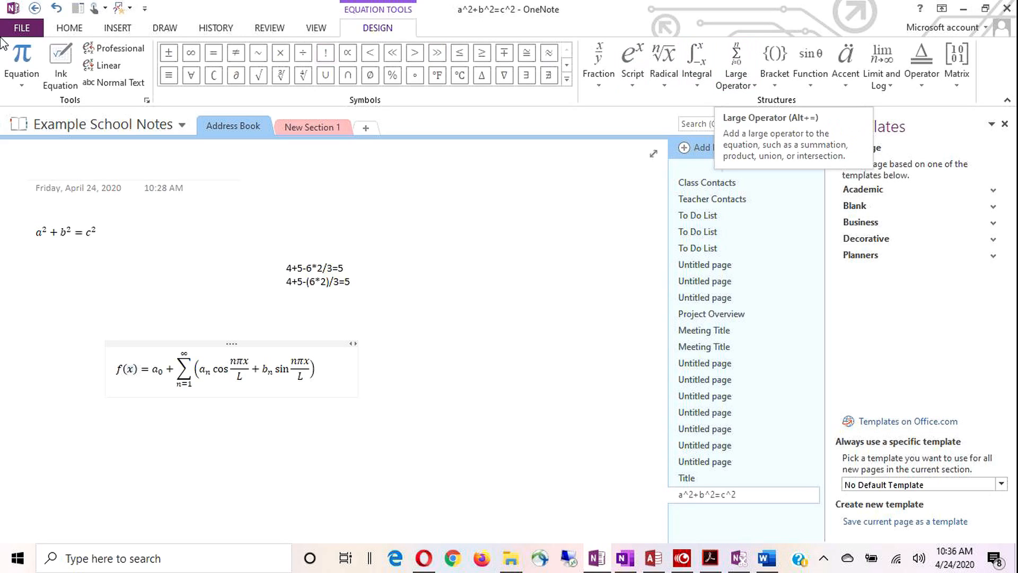
Insert a new empty equation to the right of the Fourier Series equation
click(429, 338)
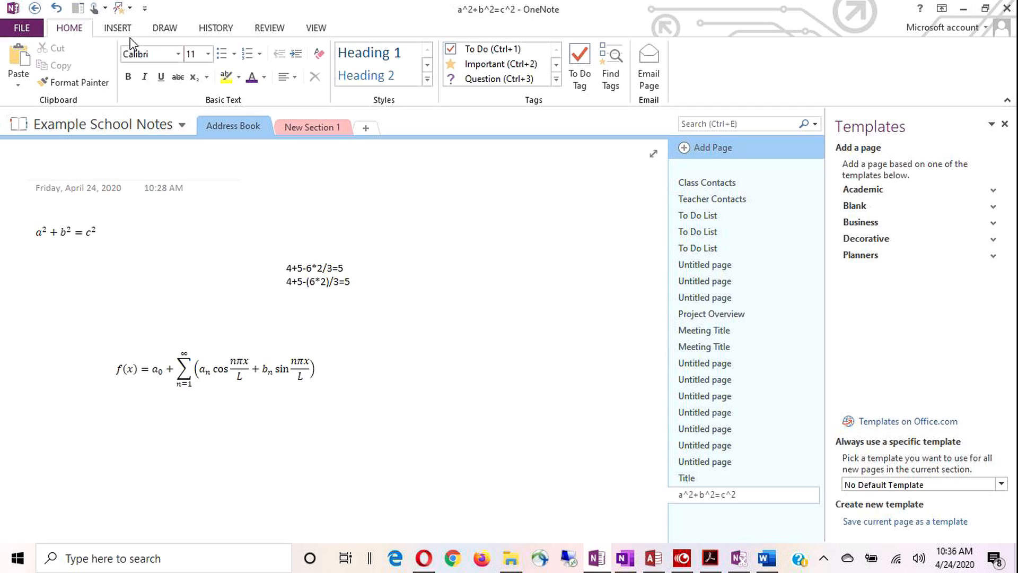
click(117, 28)
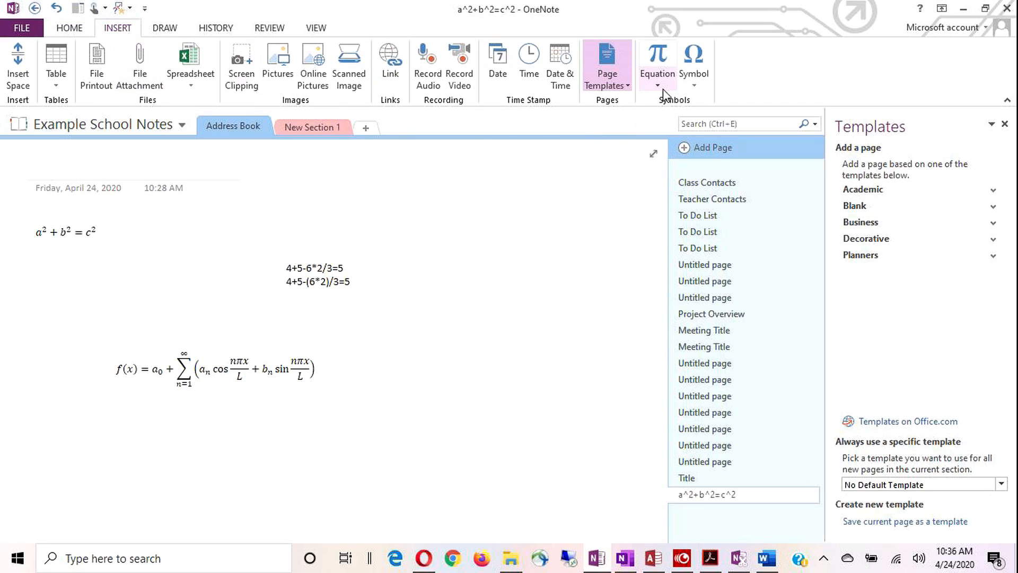
click(663, 62)
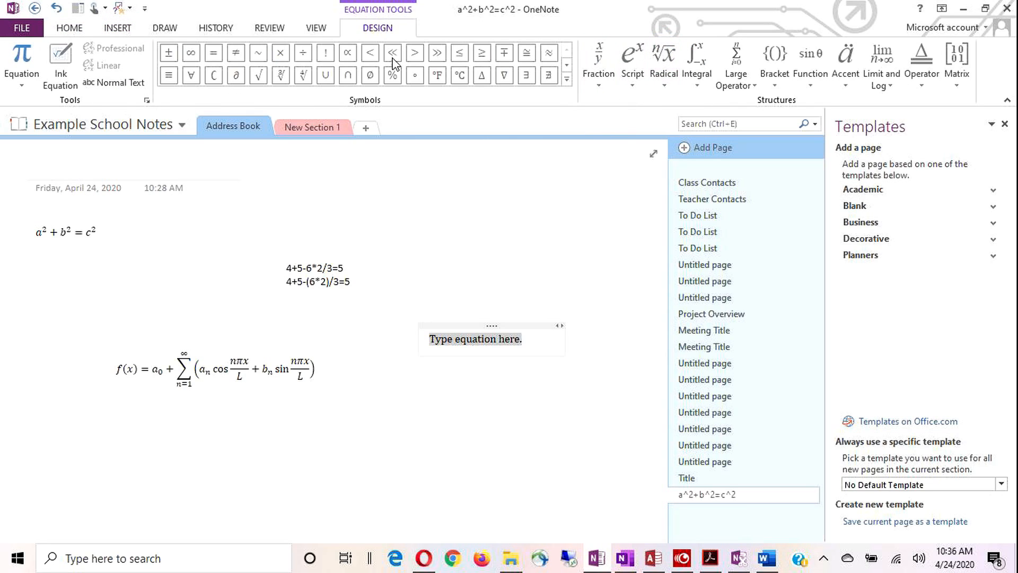
Look through the common symbols and the full symbol set without inserting any
click(125, 28)
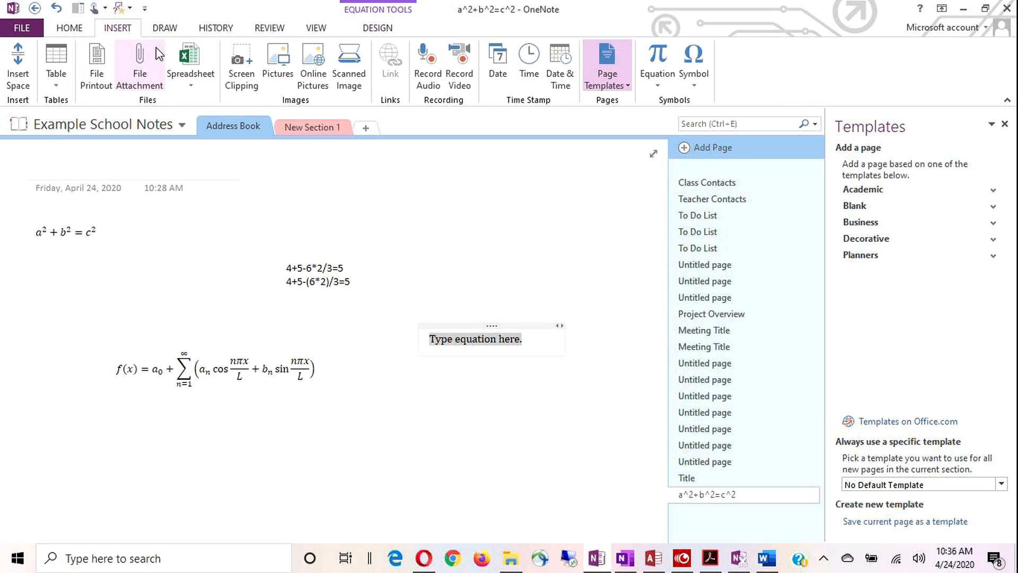
click(696, 69)
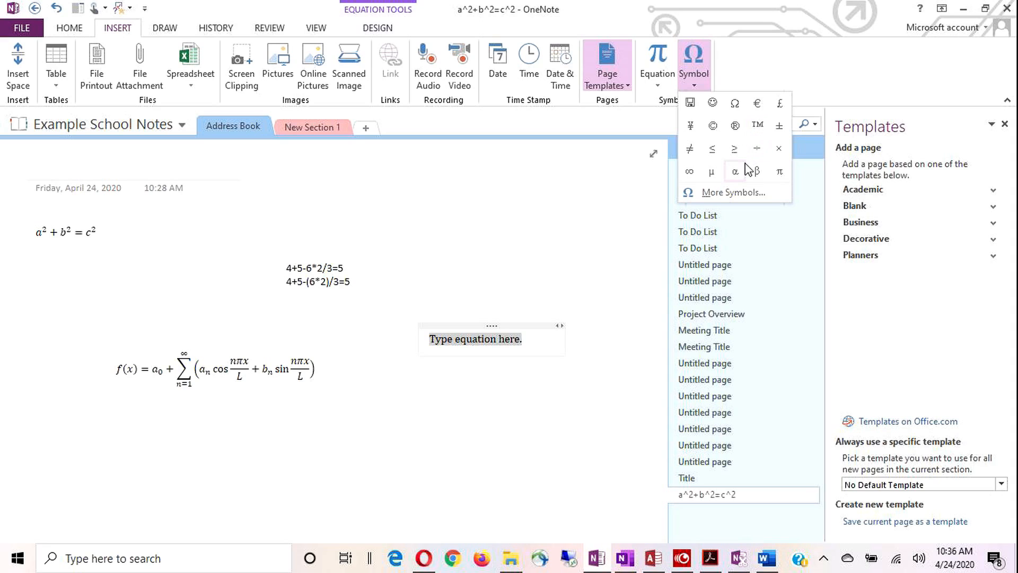
click(733, 194)
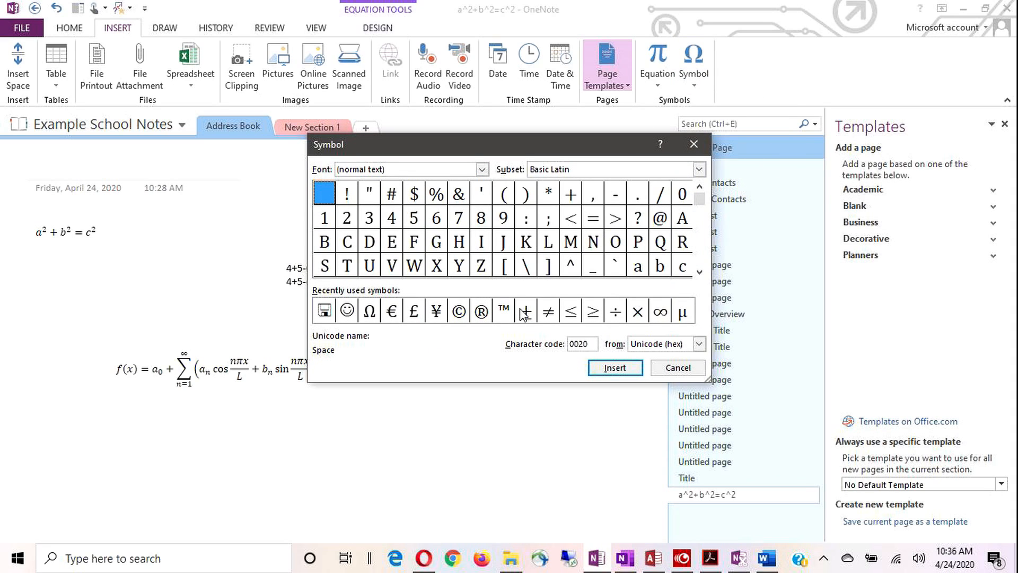
click(674, 375)
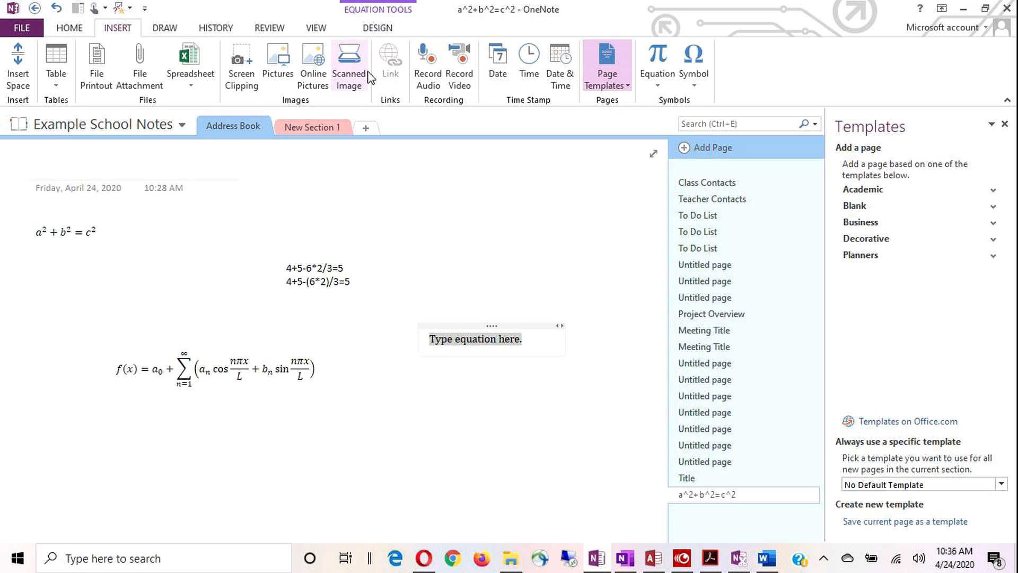
Leave the empty equation for a blank spot on the page and bring up the drawing tools
click(429, 229)
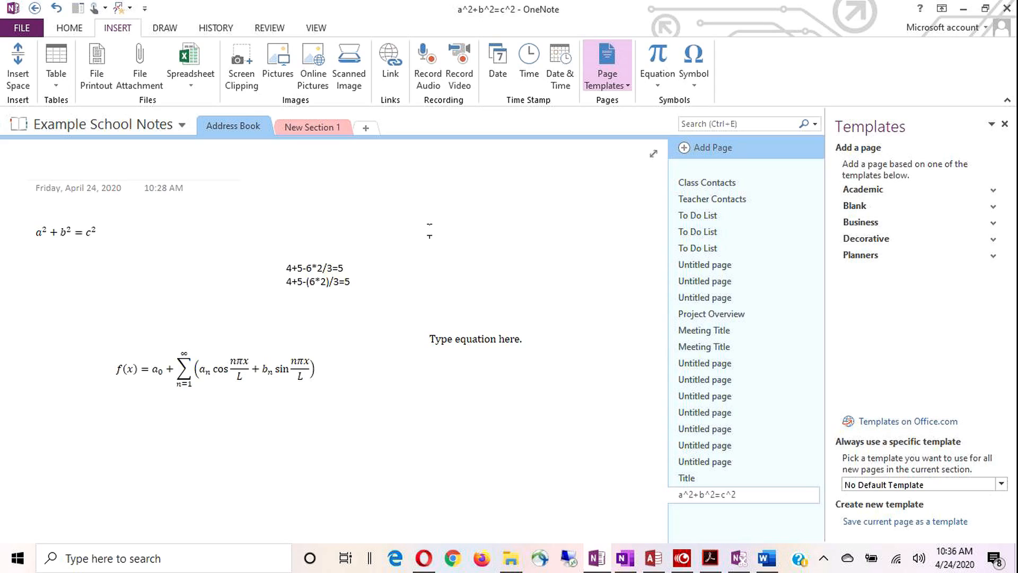
click(165, 29)
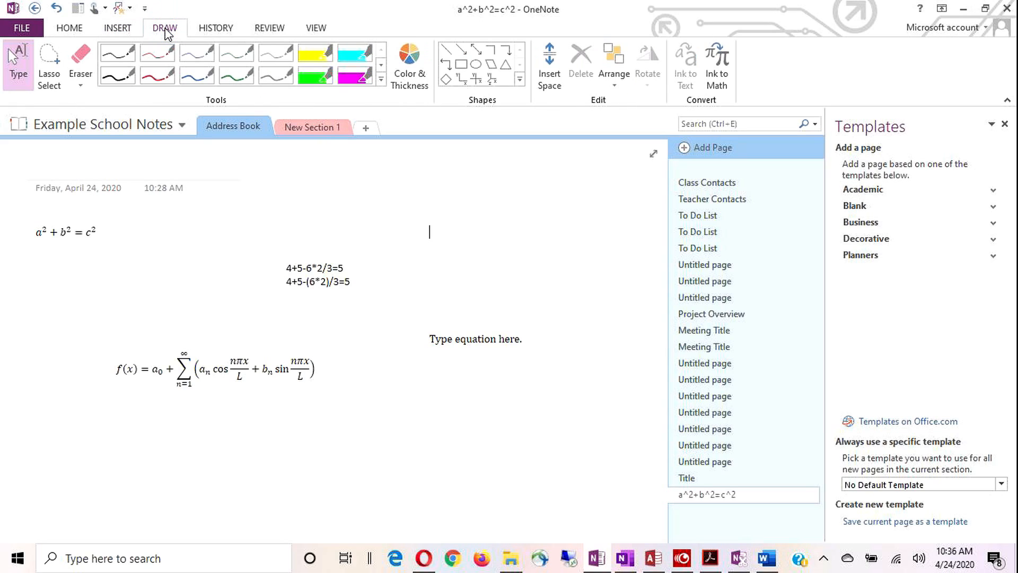